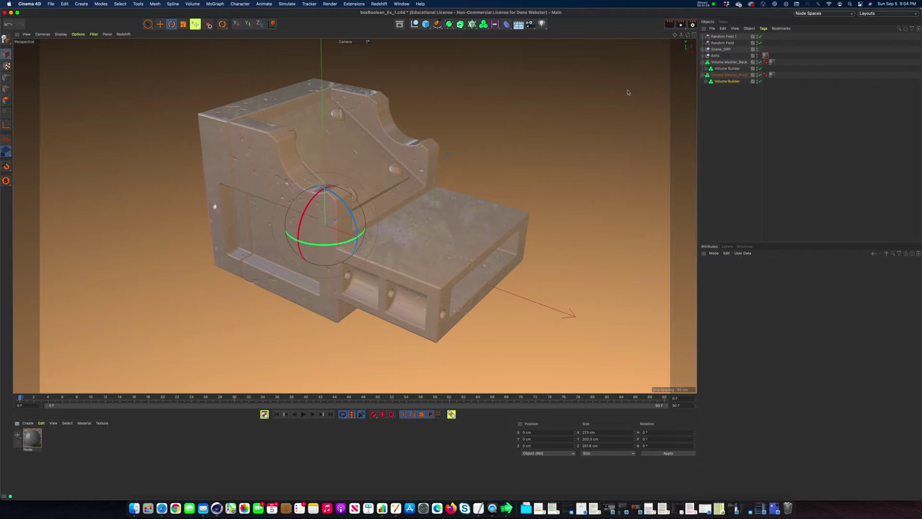
Step: Preview the model with a Redshift render in the viewport, and stop the render once it has been inspected
{"action": "left_click", "coordinate": [571, 134]}
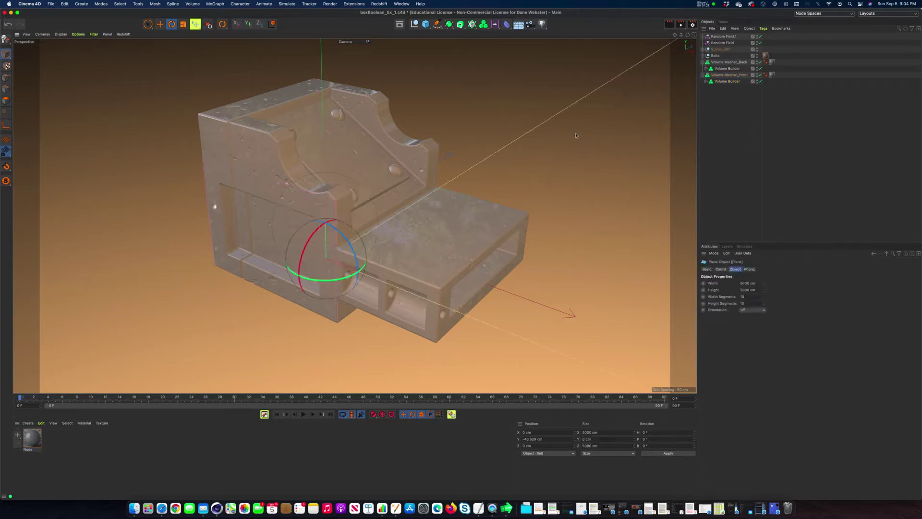
{"action": "left_click", "coordinate": [123, 34]}
{"action": "left_click", "coordinate": [126, 43]}
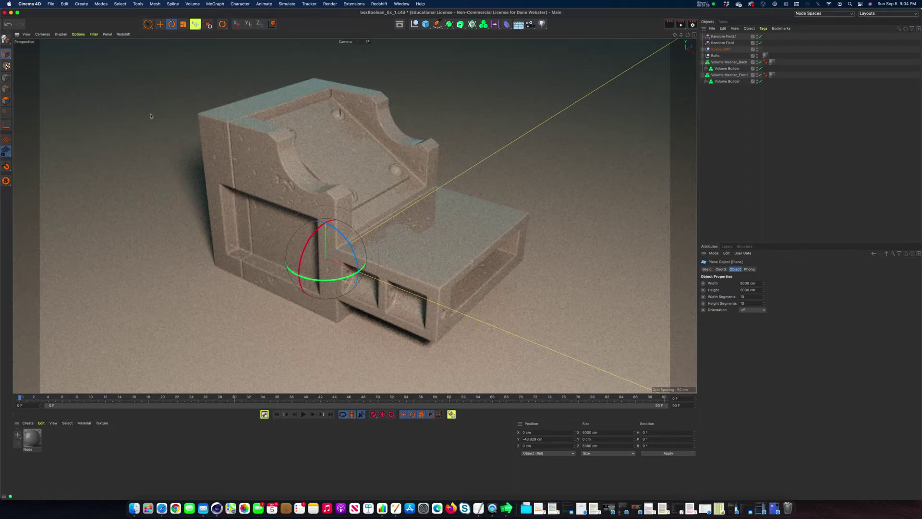
{"action": "left_click", "coordinate": [148, 23]}
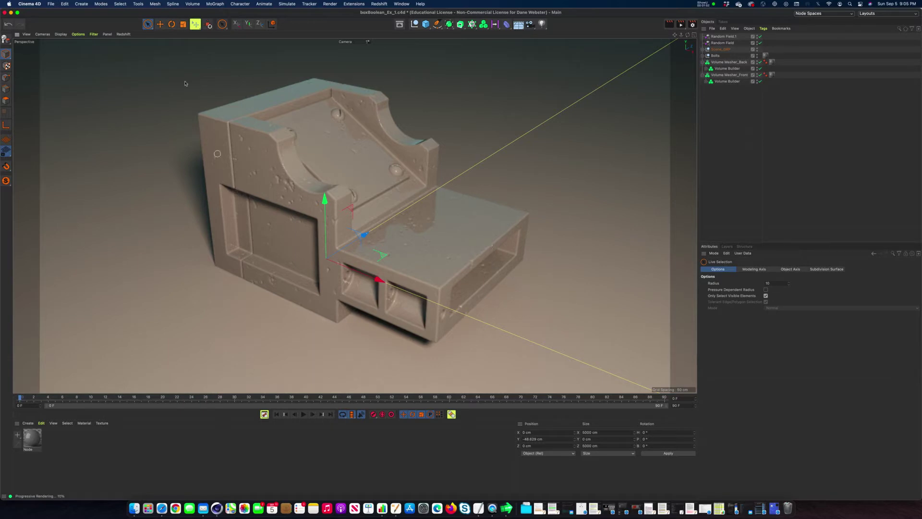
{"action": "left_click", "coordinate": [124, 35]}
{"action": "left_click", "coordinate": [127, 43]}
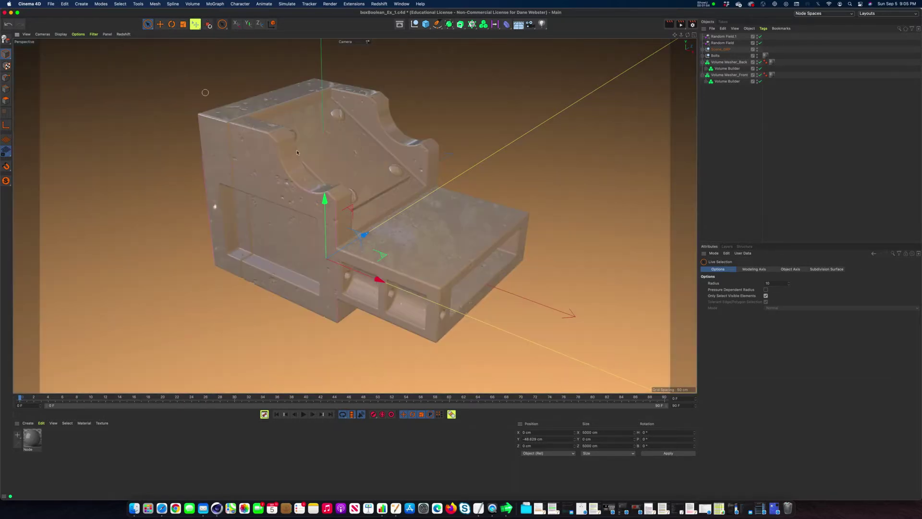
Step: Open the existing node material in the node editor and move its window over the viewport's centre
{"action": "double_click", "coordinate": [32, 438]}
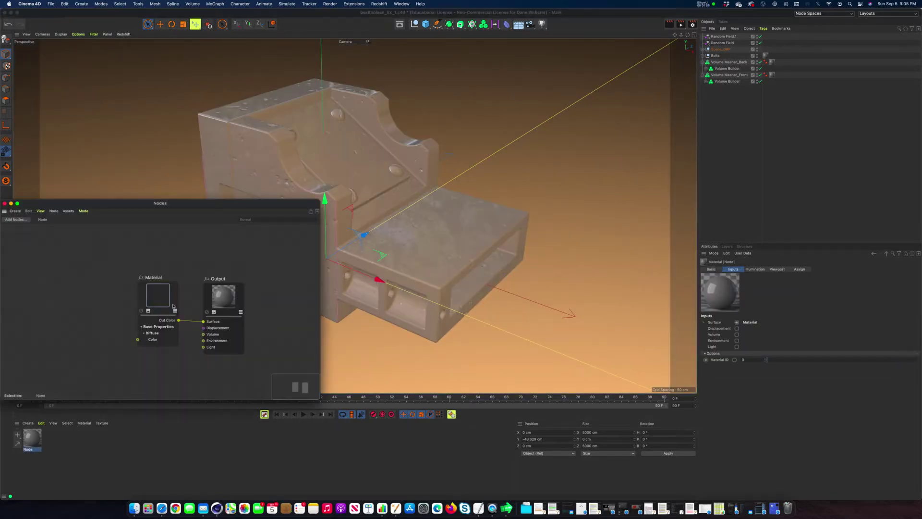
{"action": "left_click_drag", "start_coordinate": [172, 204], "coordinate": [358, 143]}
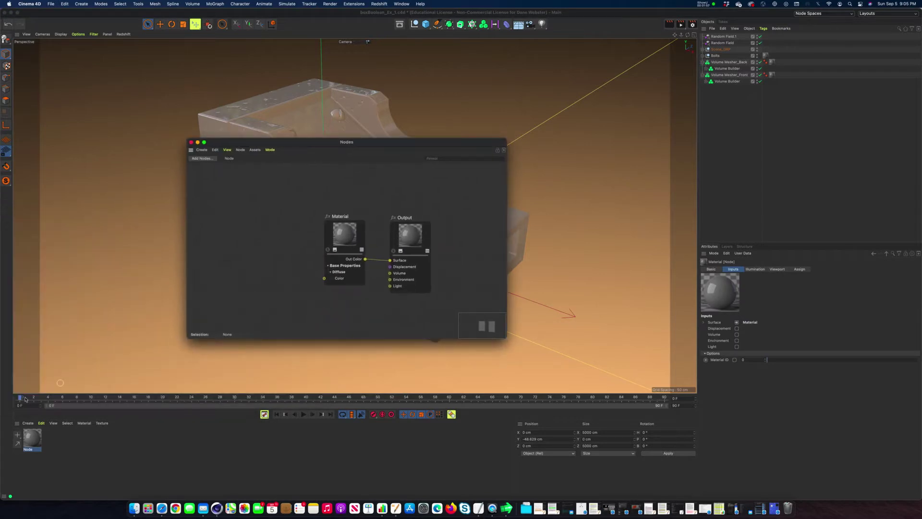
Step: Review the available options for creating new materials and check the selected renderer in the render settings
{"action": "left_click", "coordinate": [29, 423]}
{"action": "mouse_move", "coordinate": [41, 423]}
{"action": "mouse_move", "coordinate": [63, 355]}
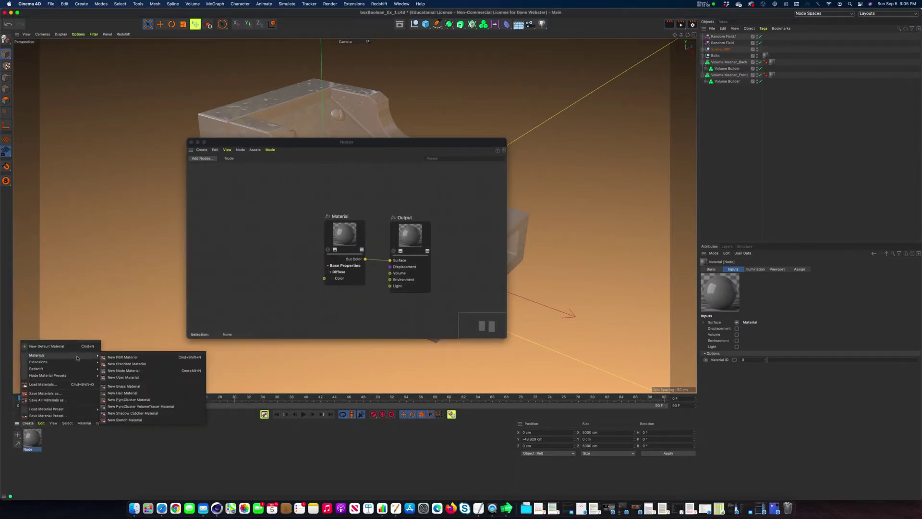
{"action": "left_click", "coordinate": [290, 442]}
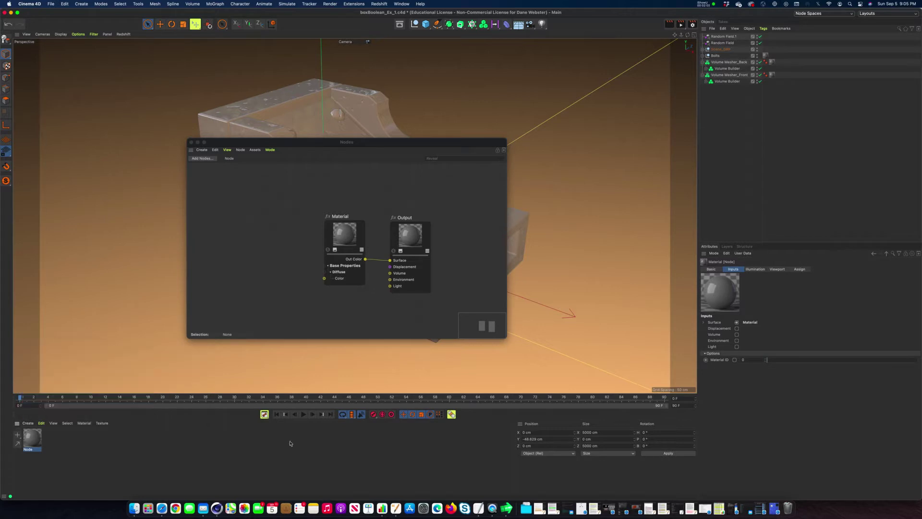
{"action": "left_click", "coordinate": [692, 25]}
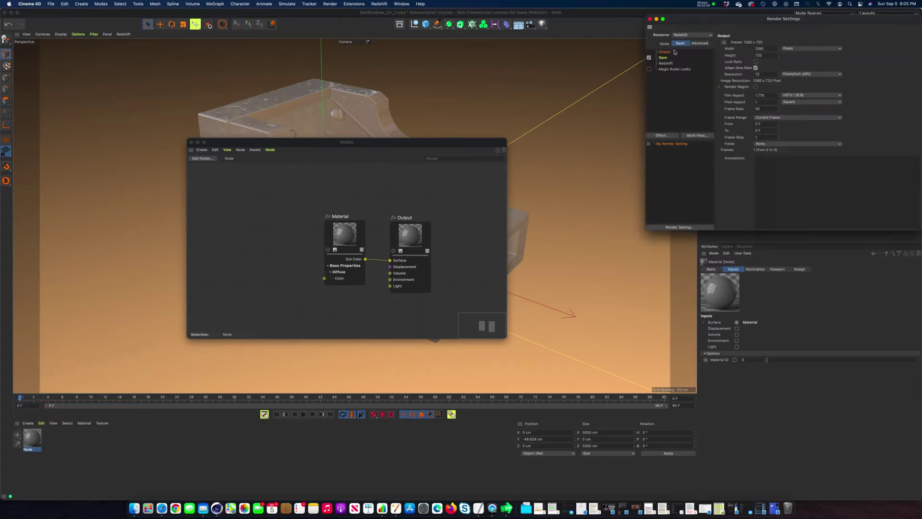
{"action": "left_click", "coordinate": [650, 19]}
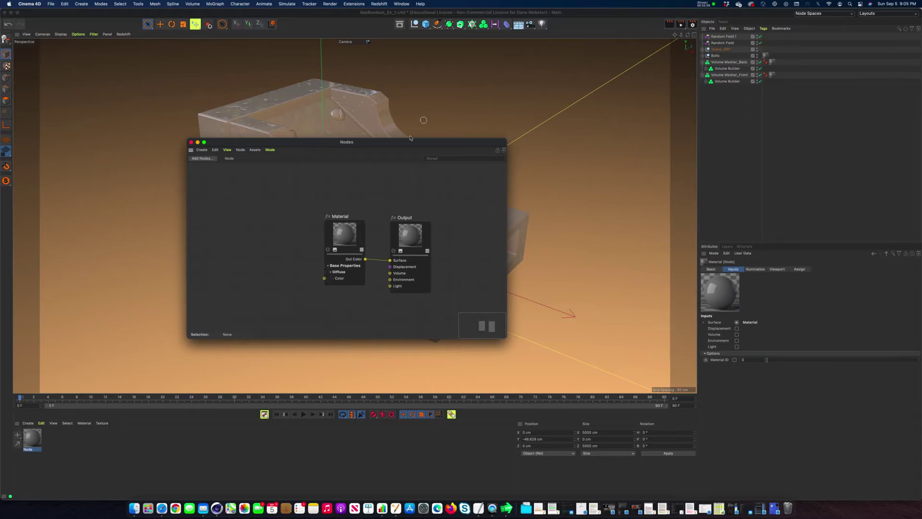
Step: Dock the node editor between the viewport and the Objects manager, and widen the viewport slightly
{"action": "left_click_drag", "start_coordinate": [415, 142], "coordinate": [466, 116]}
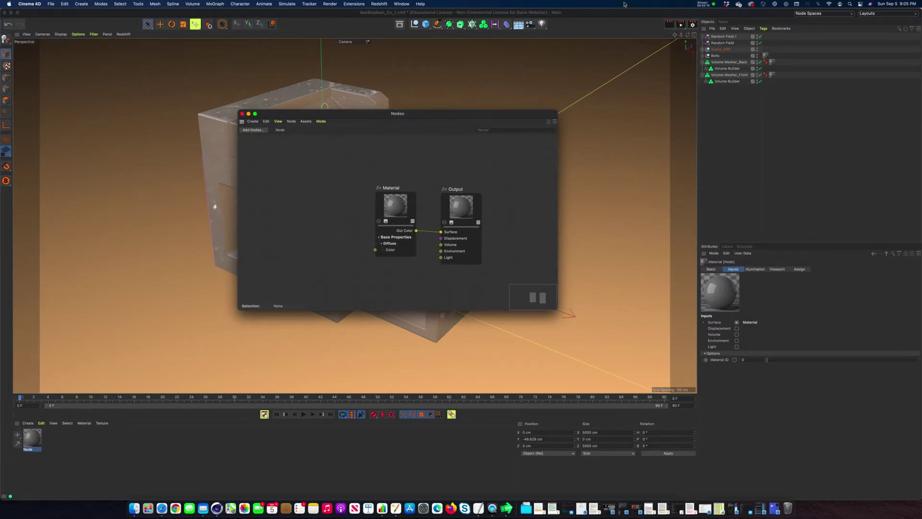
{"action": "left_click", "coordinate": [704, 31]}
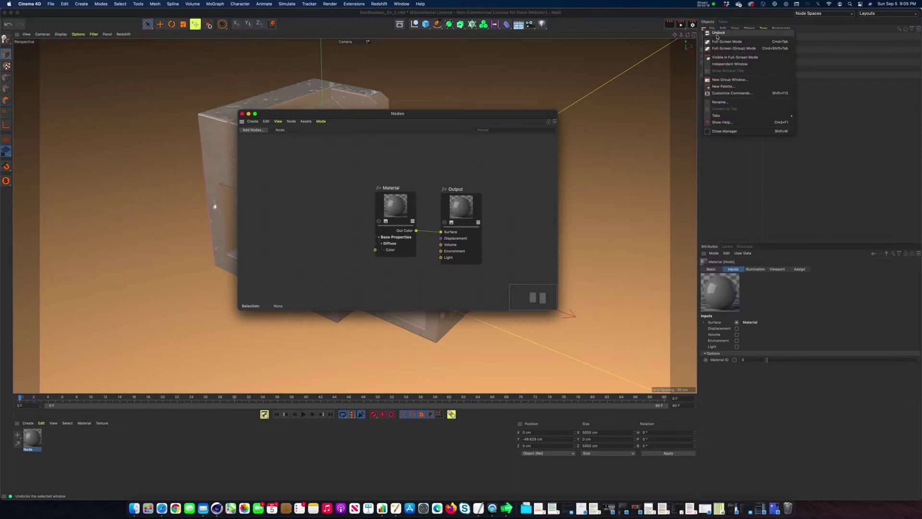
{"action": "left_click", "coordinate": [717, 33]}
{"action": "left_click", "coordinate": [745, 247]}
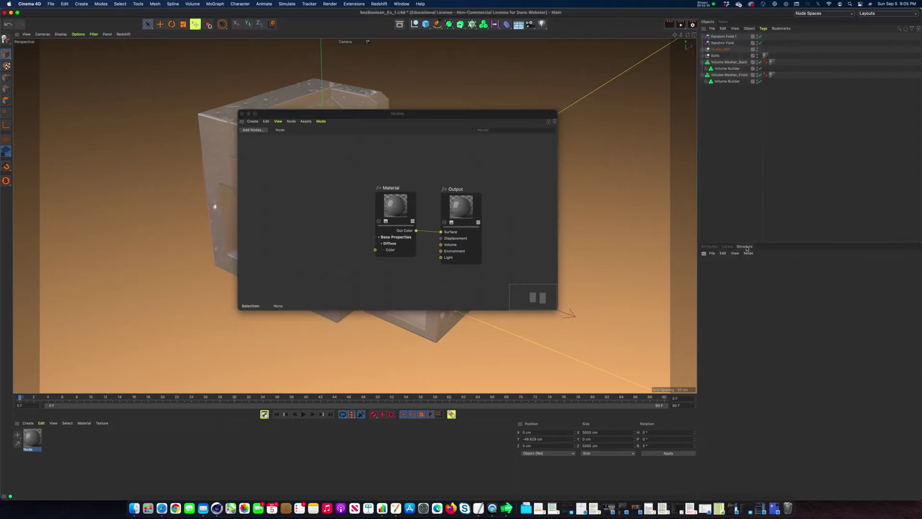
{"action": "left_click", "coordinate": [709, 246]}
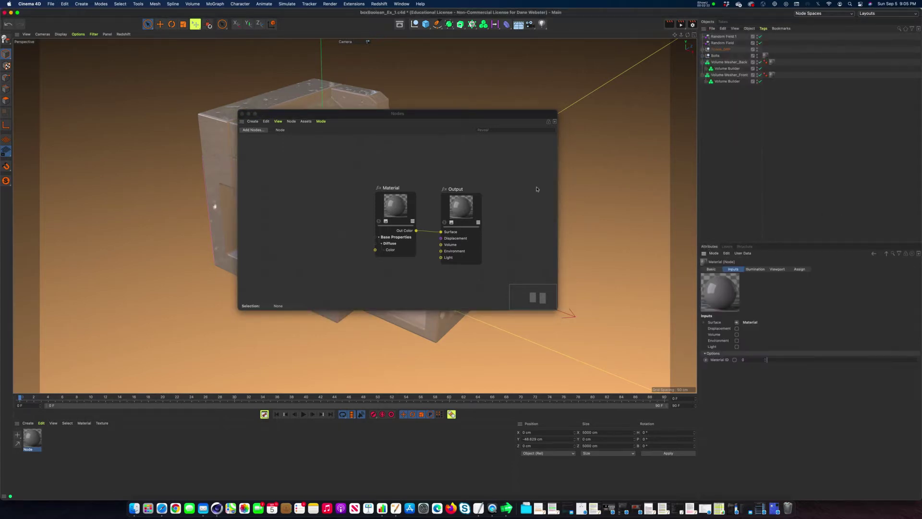
{"action": "left_click", "coordinate": [286, 144]}
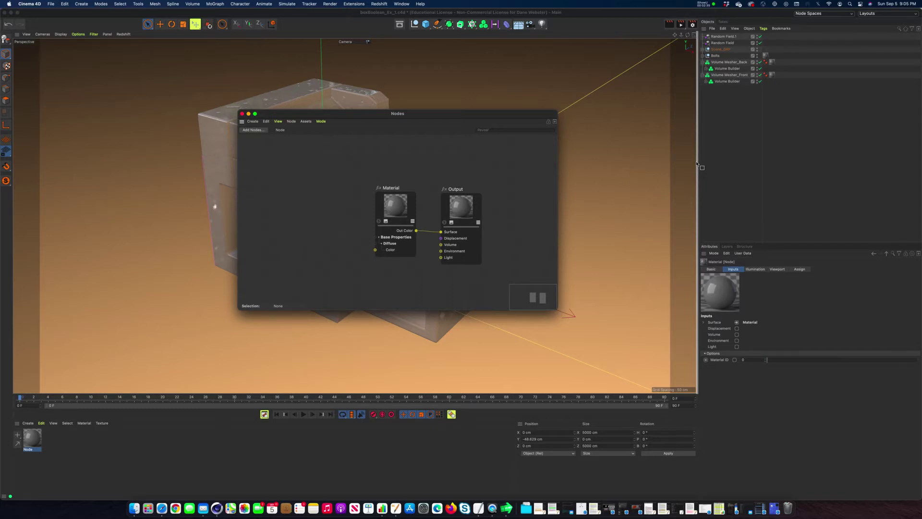
{"action": "left_click_drag", "start_coordinate": [696, 163], "coordinate": [696, 163]}
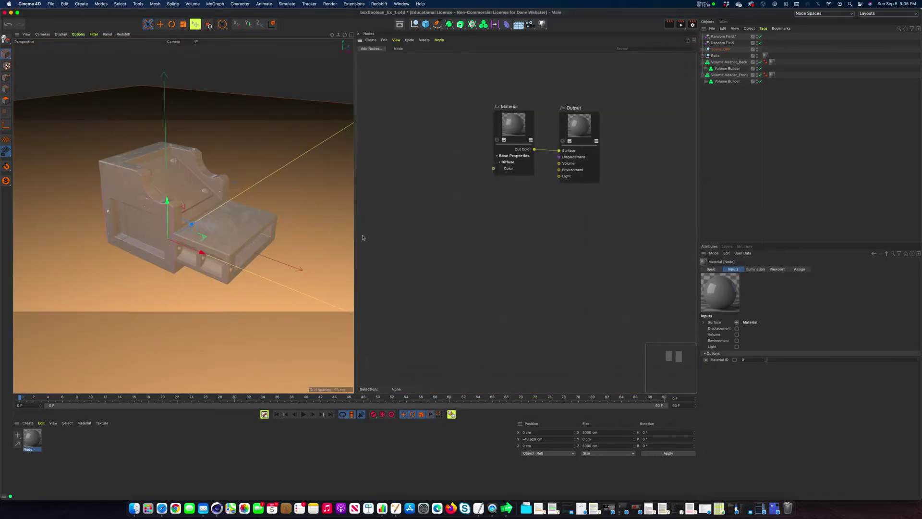
{"action": "left_click_drag", "start_coordinate": [355, 234], "coordinate": [419, 234]}
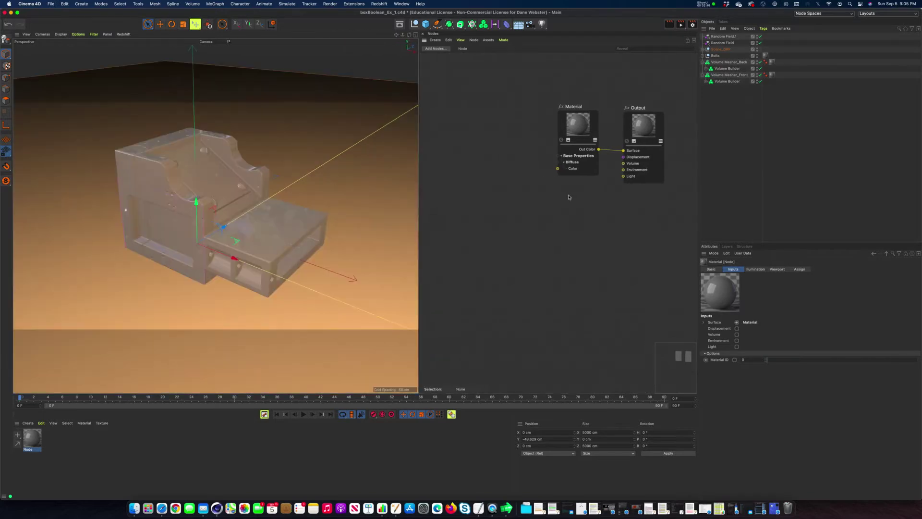
Step: Move the Material and Output nodes together closer to the centre of the node graph and deselect them
{"action": "left_click_drag", "start_coordinate": [554, 72], "coordinate": [660, 192]}
{"action": "left_click_drag", "start_coordinate": [640, 144], "coordinate": [597, 170]}
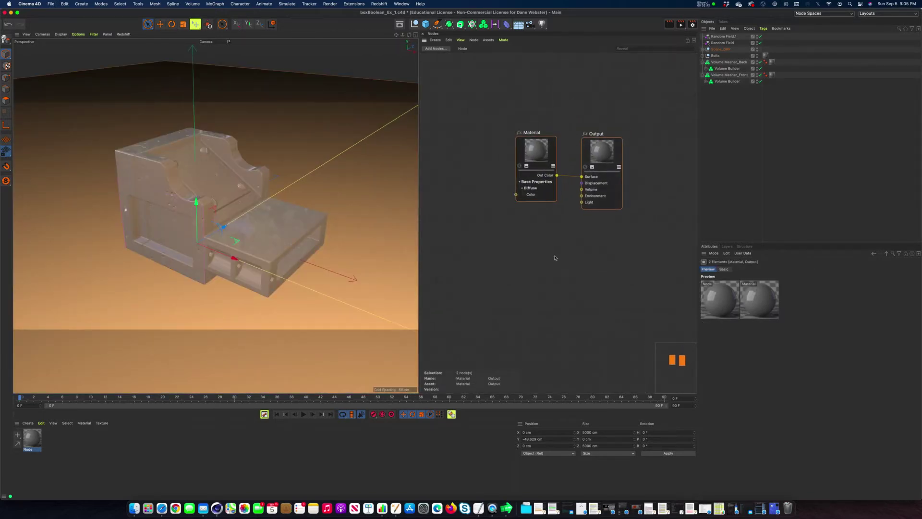
{"action": "left_click", "coordinate": [554, 257]}
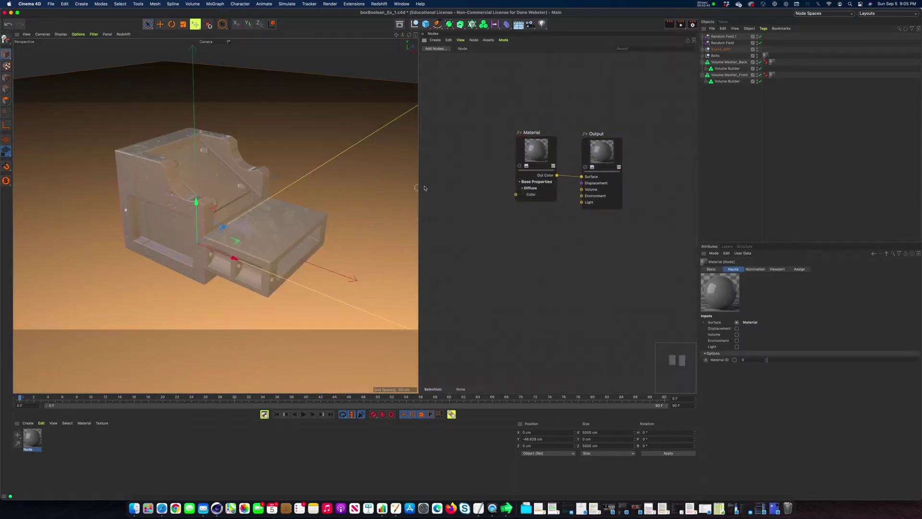
Step: Select the Material node and enlarge the Attributes manager to show more of the node's properties
{"action": "left_click_drag", "start_coordinate": [534, 149], "coordinate": [528, 153]}
{"action": "left_click_drag", "start_coordinate": [756, 242], "coordinate": [759, 87]}
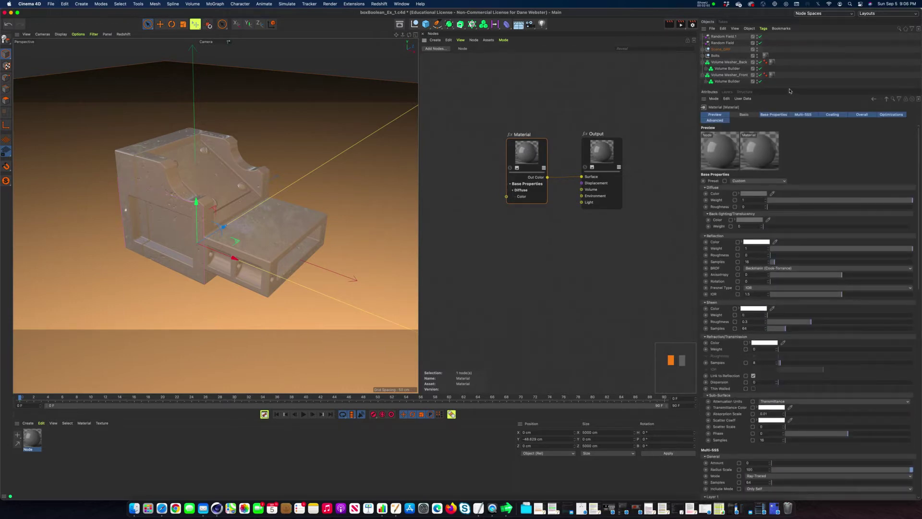
{"action": "left_click_drag", "start_coordinate": [791, 88], "coordinate": [797, 132]}
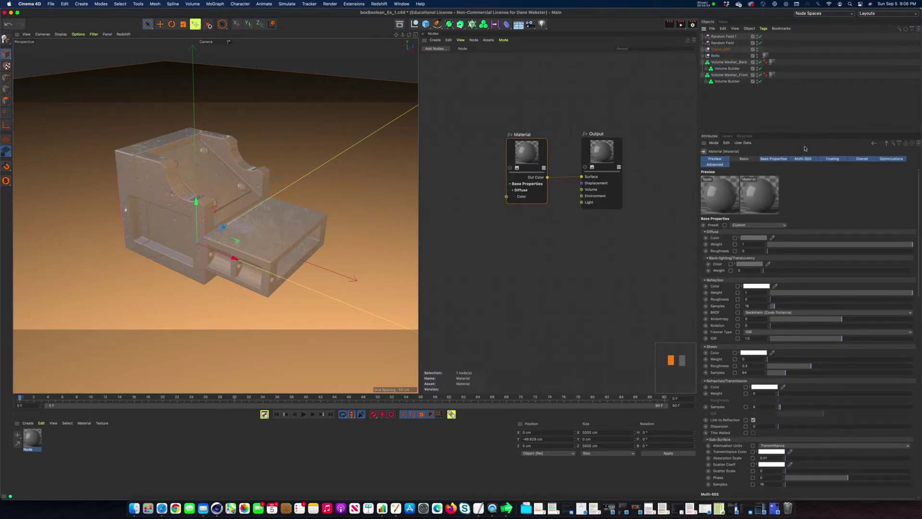
Step: Compare the Output node's inputs and the node material's expanded surface settings with the Material node's own properties
{"action": "left_click", "coordinate": [599, 153]}
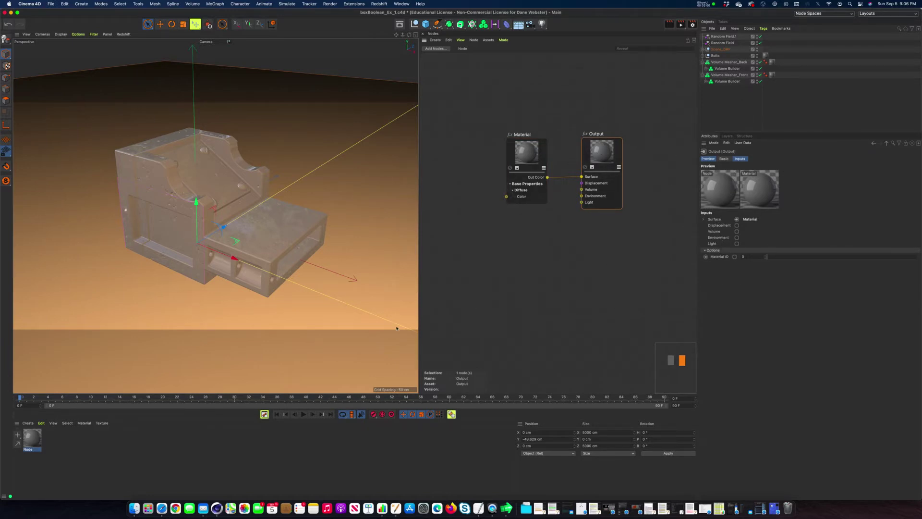
{"action": "left_click", "coordinate": [32, 438]}
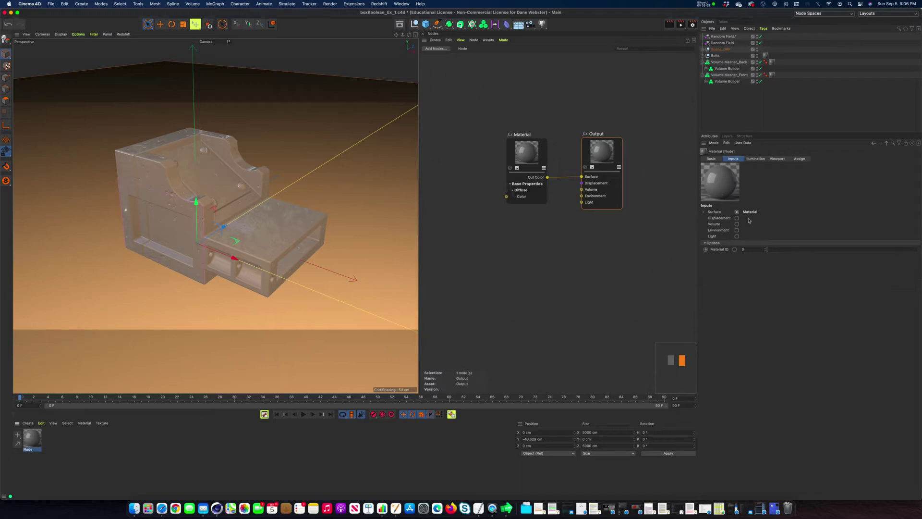
{"action": "left_click", "coordinate": [703, 212]}
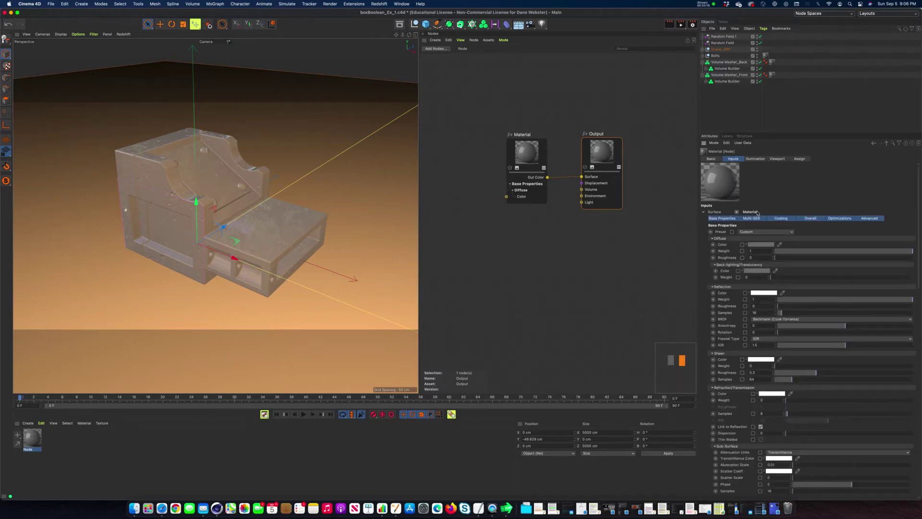
{"action": "left_click", "coordinate": [524, 154]}
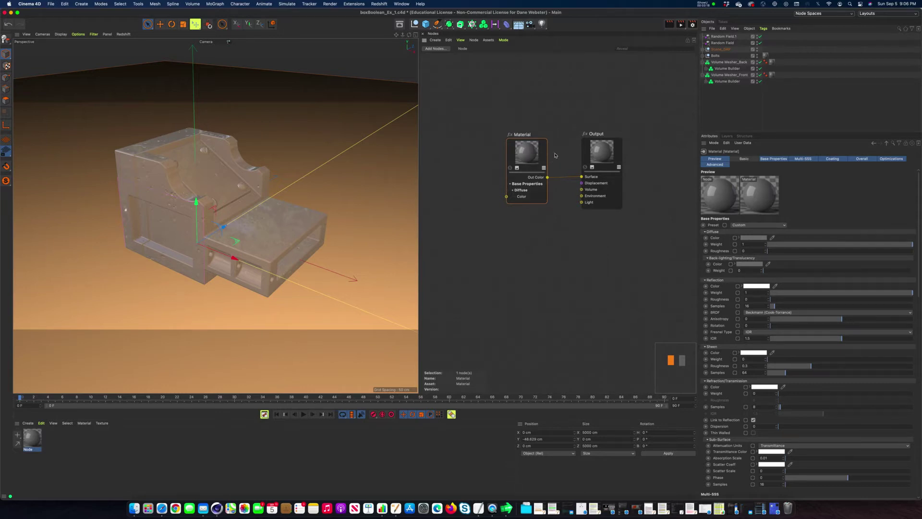
Step: Shift the Output and Material nodes to free space on the Material node's input side, leaving nothing selected
{"action": "left_click_drag", "start_coordinate": [528, 160], "coordinate": [533, 160]}
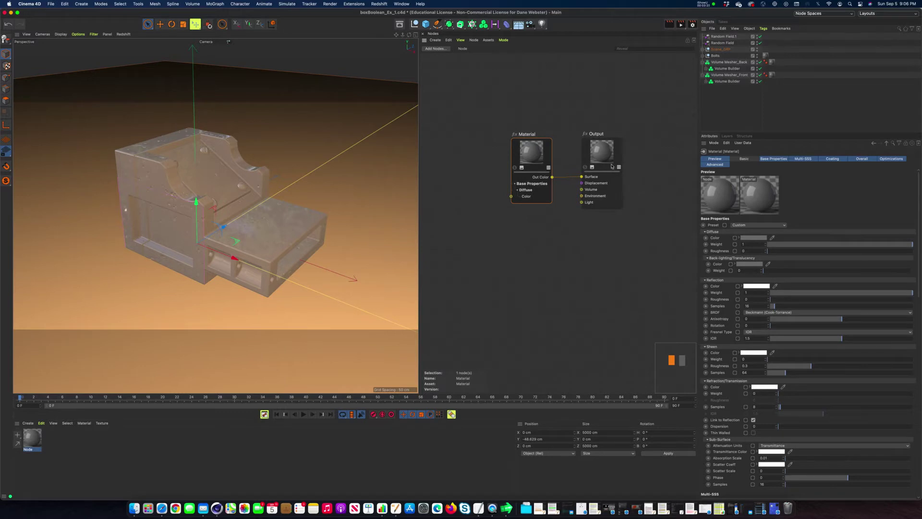
{"action": "left_click_drag", "start_coordinate": [604, 163], "coordinate": [639, 161]}
{"action": "left_click_drag", "start_coordinate": [534, 158], "coordinate": [581, 156]}
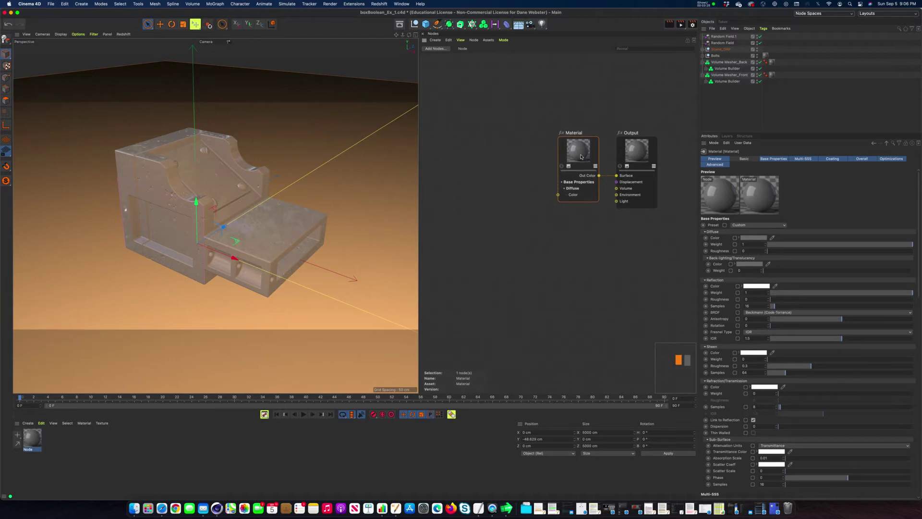
{"action": "left_click", "coordinate": [518, 138]}
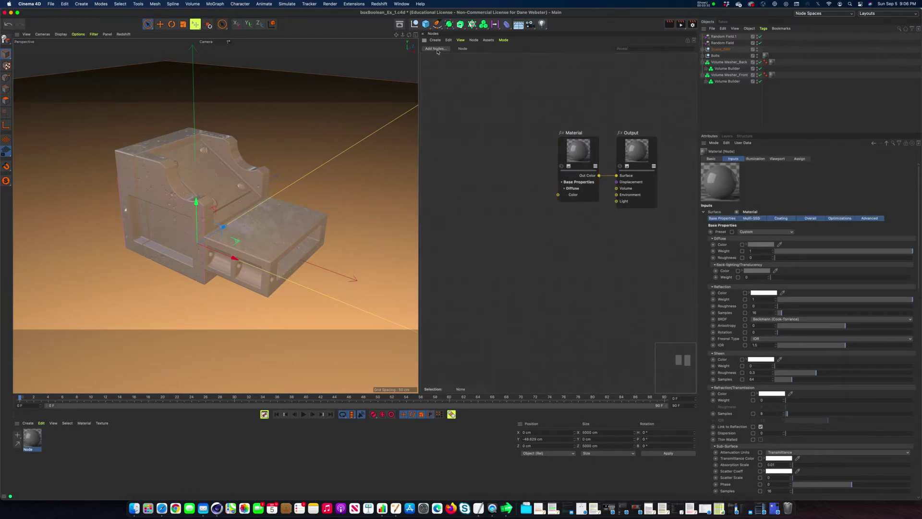
Step: Browse the node library's categories from Color through Utility, including the Material Generator nodes
{"action": "left_click", "coordinate": [437, 49]}
{"action": "left_click", "coordinate": [436, 50]}
{"action": "left_click", "coordinate": [434, 49]}
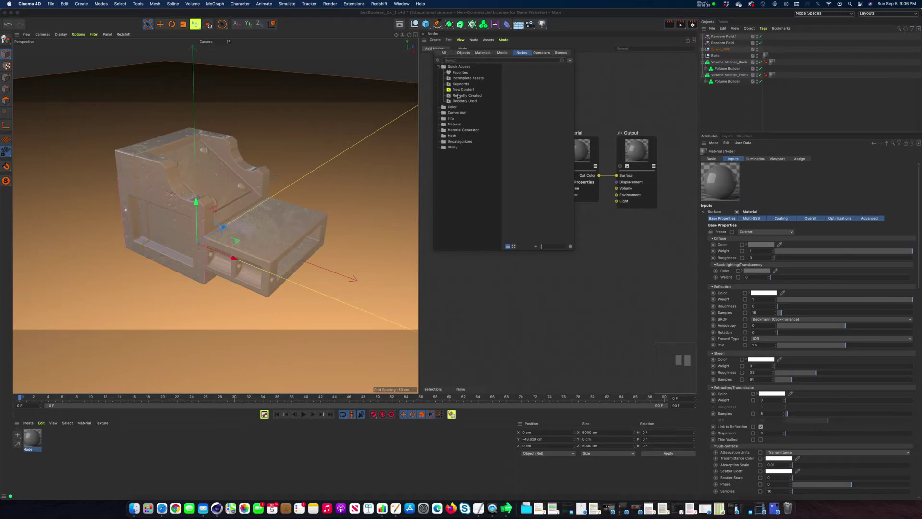
{"action": "left_click", "coordinate": [438, 67]}
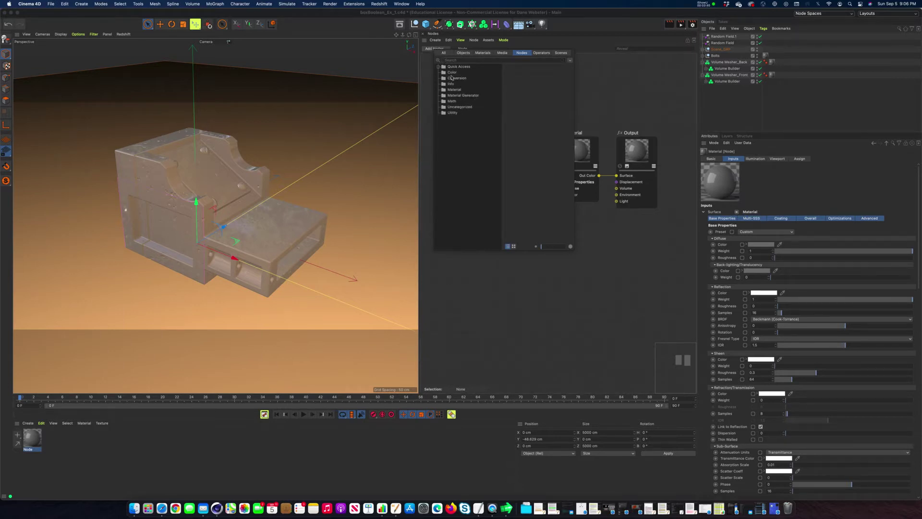
{"action": "left_click", "coordinate": [452, 72]}
{"action": "left_click", "coordinate": [454, 78]}
{"action": "left_click", "coordinate": [452, 84]}
{"action": "left_click", "coordinate": [454, 89]}
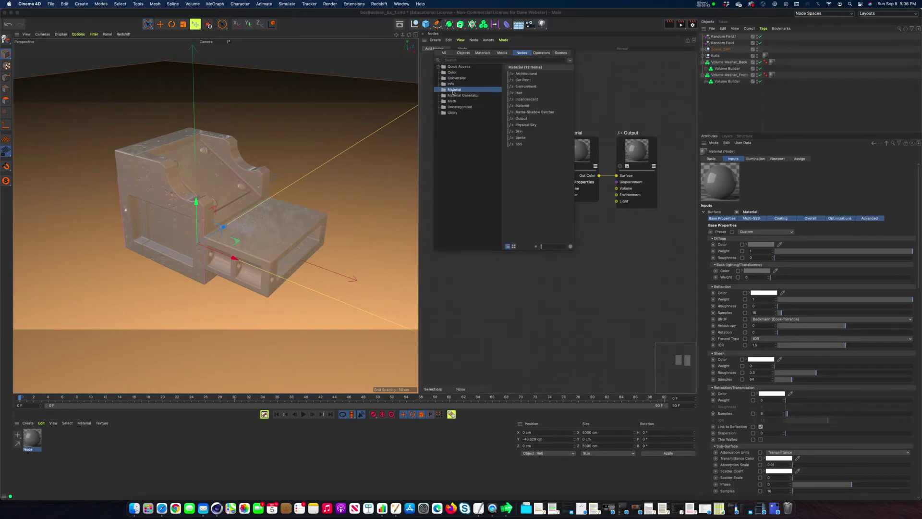
{"action": "left_click", "coordinate": [454, 95]}
{"action": "left_click", "coordinate": [453, 102]}
{"action": "left_click", "coordinate": [454, 107]}
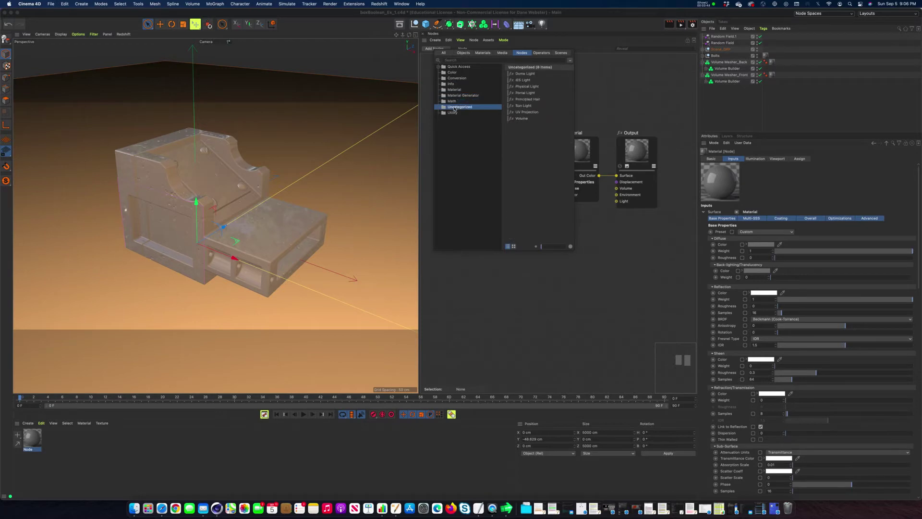
{"action": "left_click", "coordinate": [454, 113]}
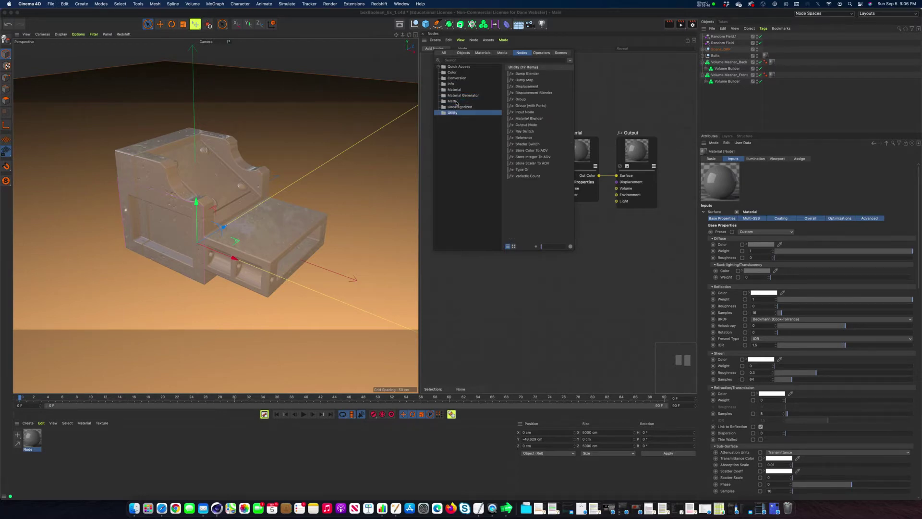
{"action": "left_click", "coordinate": [458, 95]}
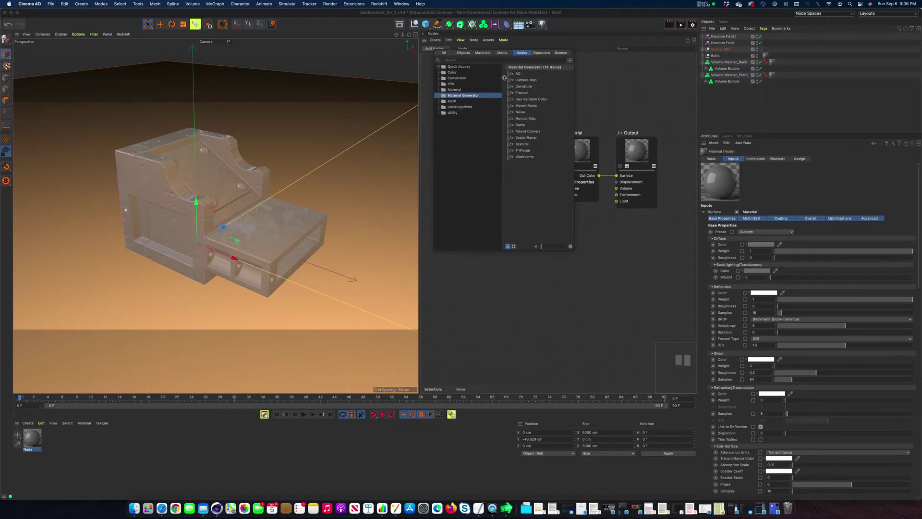
{"action": "left_click", "coordinate": [465, 169]}
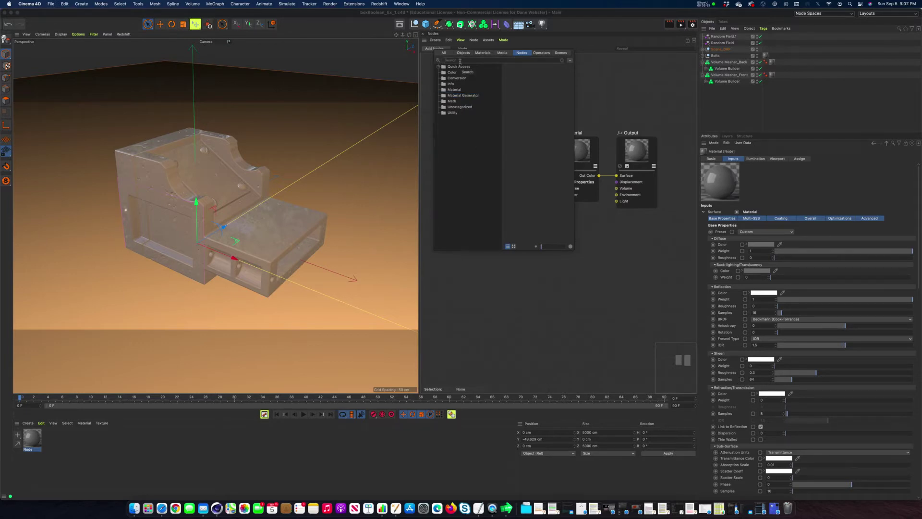
Step: Search the node library for "cur", add a Curvature node and place it on the input side of the Material node
{"action": "type", "text": "cuir"}
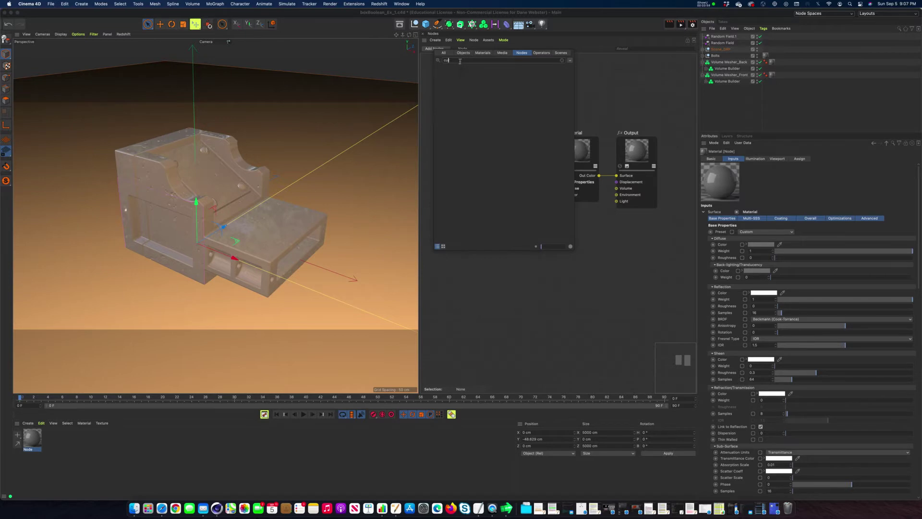
{"action": "key", "text": "BackSpace"}
{"action": "key", "text": "BackSpace"}
{"action": "type", "text": "r"}
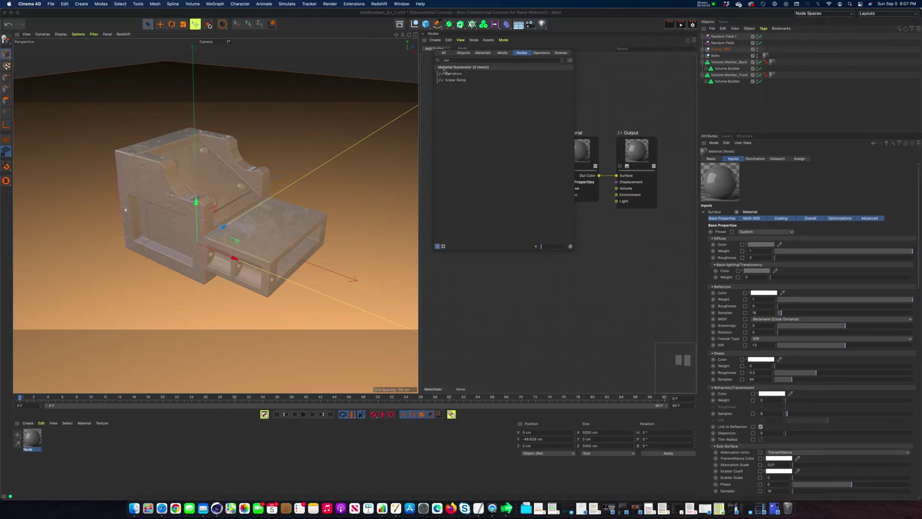
{"action": "double_click", "coordinate": [447, 74]}
{"action": "left_click_drag", "start_coordinate": [566, 234], "coordinate": [494, 153]}
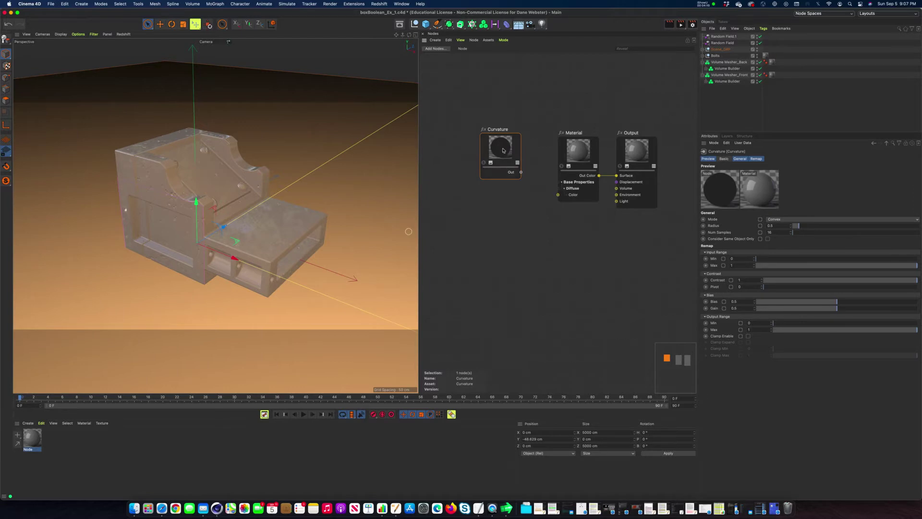
Step: Review the Curvature node's mode options without changing them and shift the node slightly away from the Material node
{"action": "left_click", "coordinate": [806, 220]}
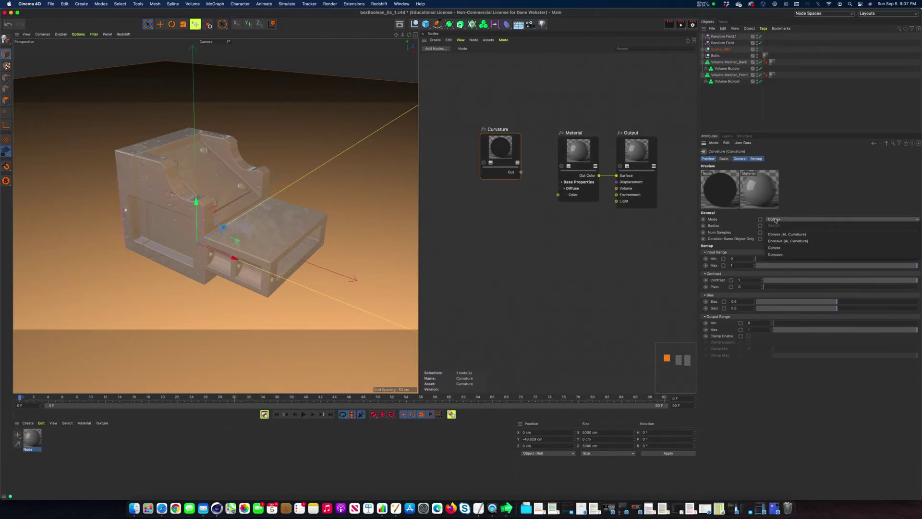
{"action": "left_click", "coordinate": [845, 200]}
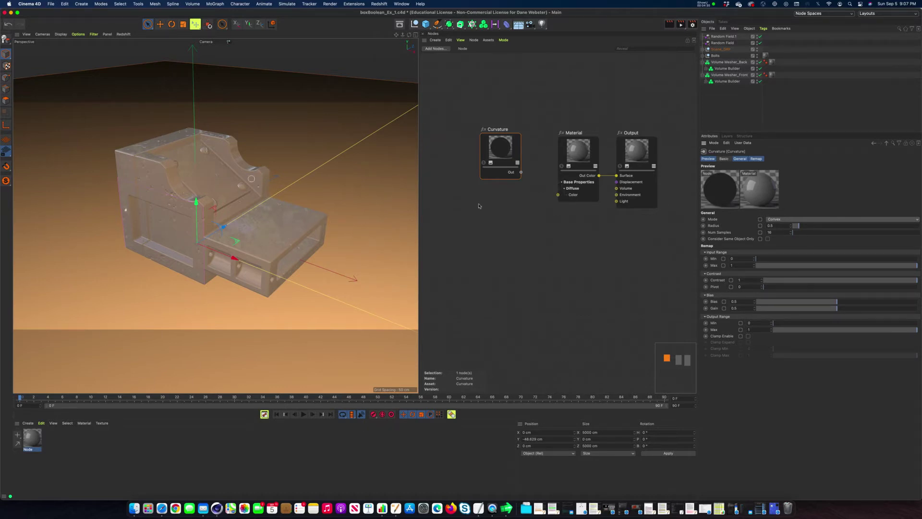
{"action": "left_click", "coordinate": [786, 221]}
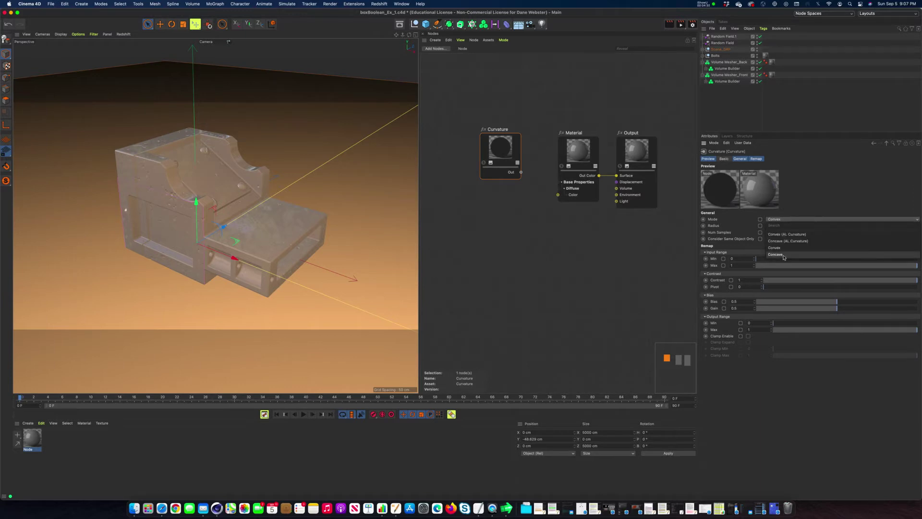
{"action": "left_click", "coordinate": [833, 192]}
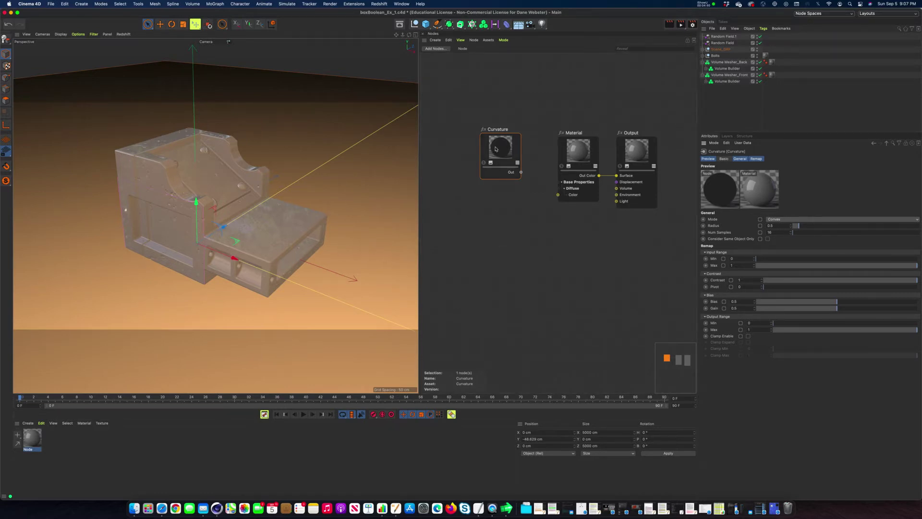
{"action": "left_click_drag", "start_coordinate": [495, 147], "coordinate": [497, 151]}
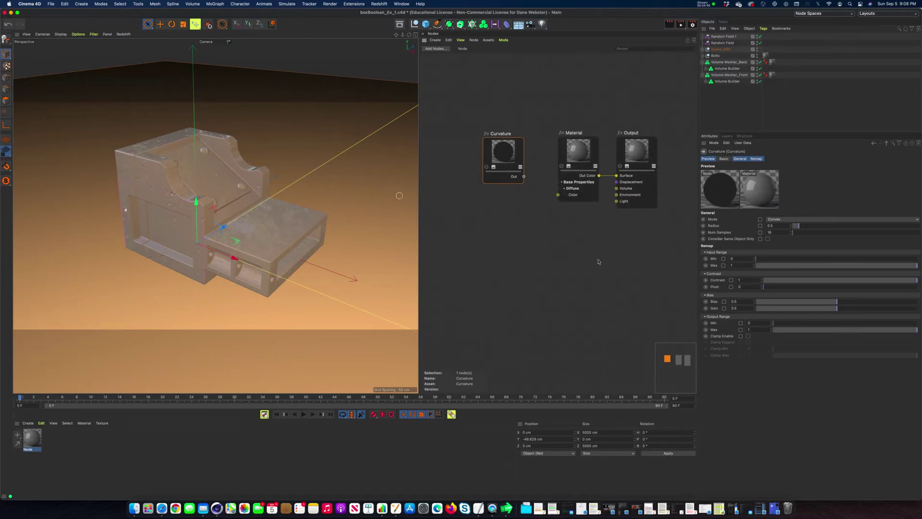
{"action": "left_click_drag", "start_coordinate": [513, 154], "coordinate": [505, 161]}
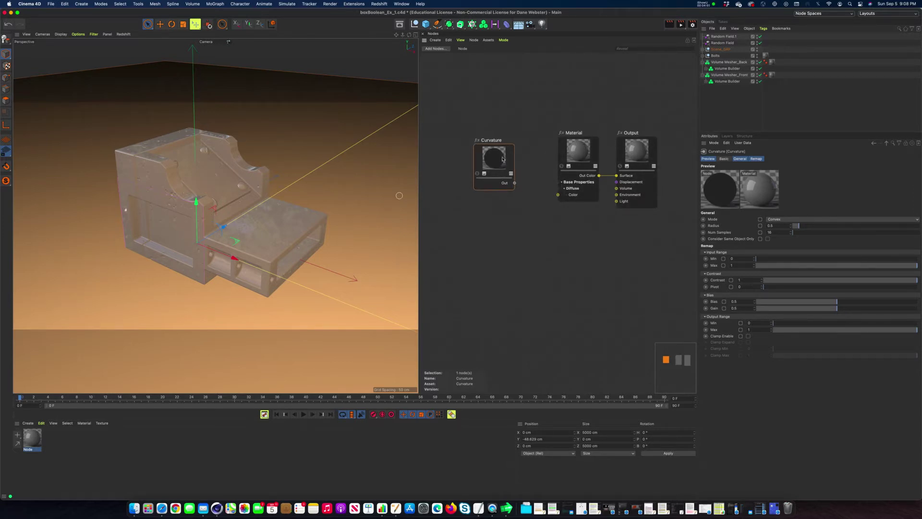
Step: Set the Material node's diffuse weight to 0, keeping its reflection weight at 1 and reflection roughness at 0
{"action": "left_click", "coordinate": [574, 153]}
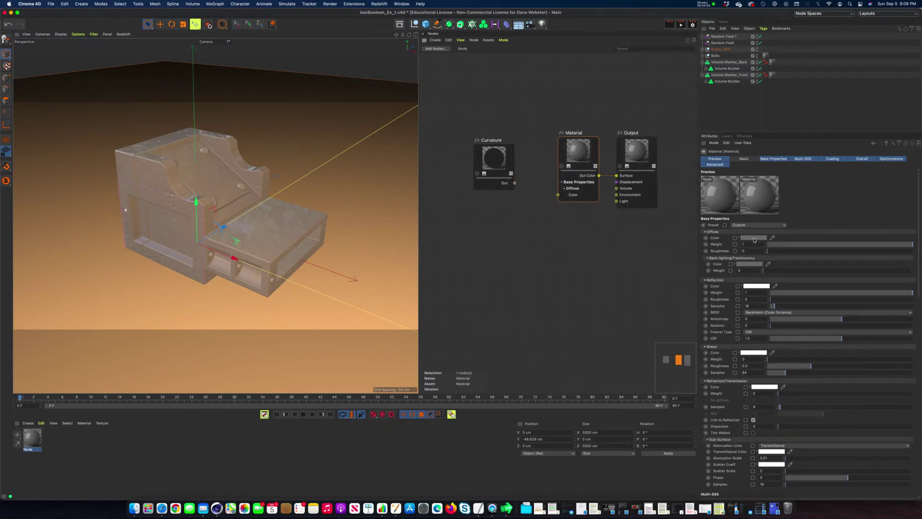
{"action": "left_click_drag", "start_coordinate": [832, 247], "coordinate": [749, 247]}
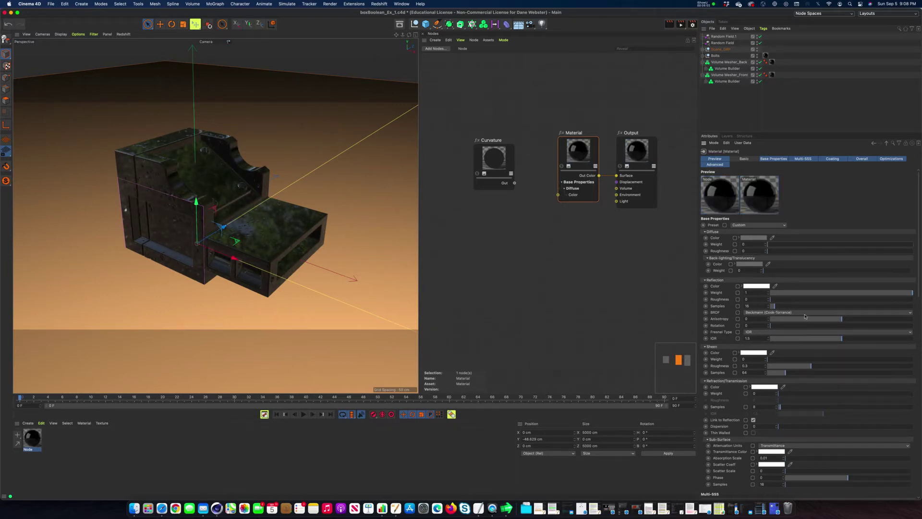
{"action": "mouse_move", "coordinate": [894, 292]}
{"action": "left_mouse_down"}
{"action": "mouse_move", "coordinate": [772, 292]}
{"action": "mouse_move", "coordinate": [912, 292]}
{"action": "left_mouse_up"}
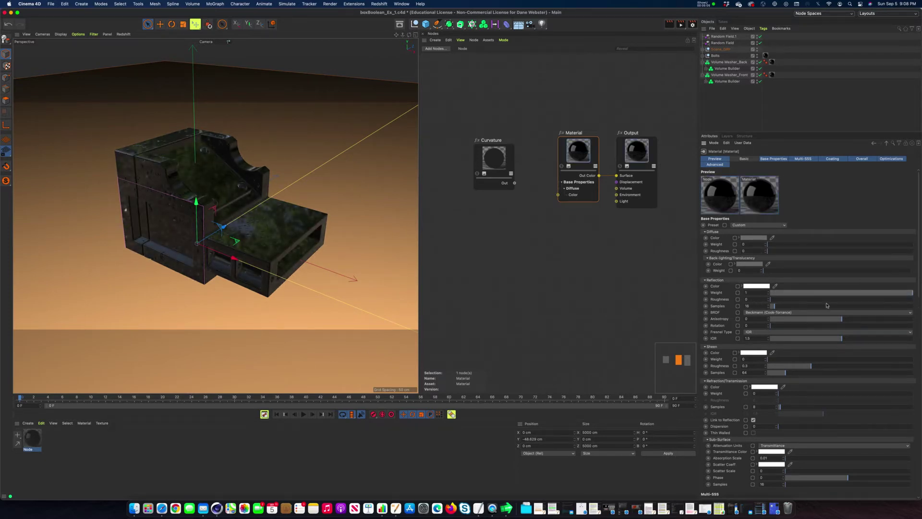
{"action": "mouse_move", "coordinate": [771, 299]}
{"action": "left_mouse_down"}
{"action": "mouse_move", "coordinate": [804, 299]}
{"action": "mouse_move", "coordinate": [771, 298]}
{"action": "left_mouse_up"}
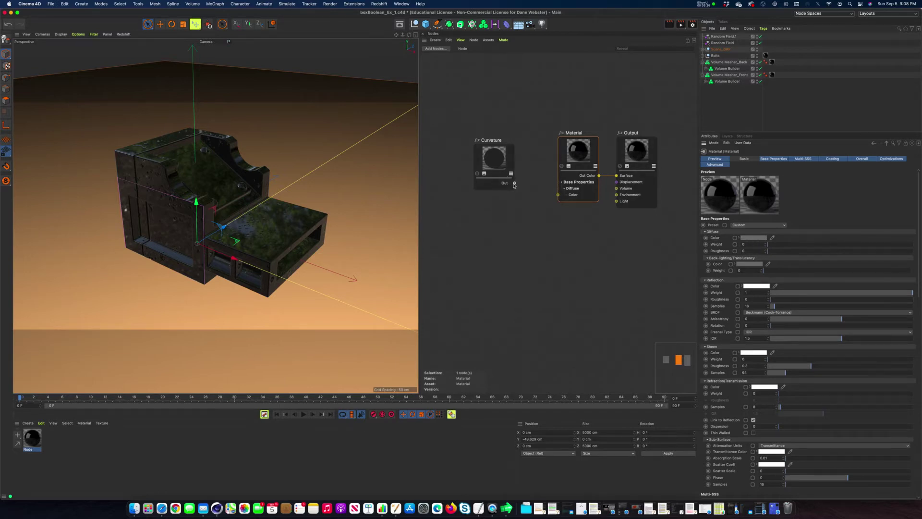
Step: Connect the Curvature node's Out to the Material node's Diffuse Color input and nudge the Curvature node closer
{"action": "left_click_drag", "start_coordinate": [514, 183], "coordinate": [525, 147]}
{"action": "left_click_drag", "start_coordinate": [514, 182], "coordinate": [558, 196]}
{"action": "left_click_drag", "start_coordinate": [490, 156], "coordinate": [498, 152]}
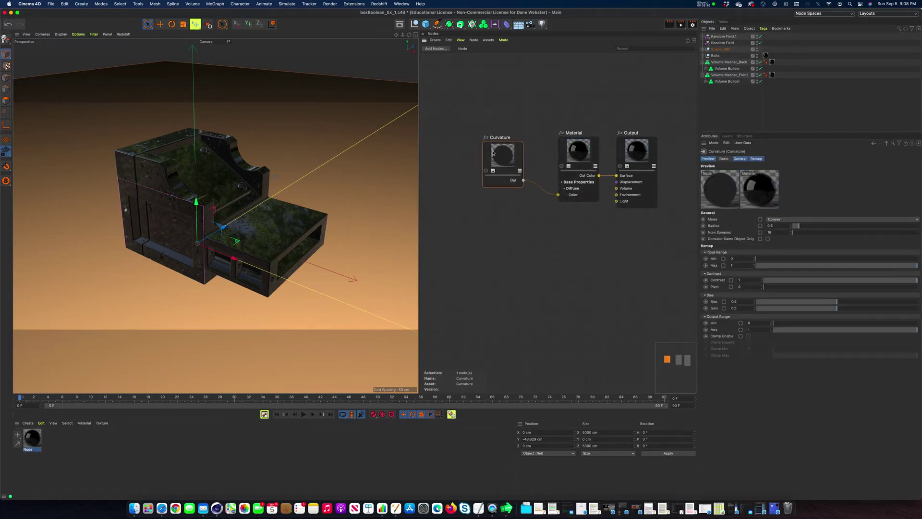
{"action": "left_click_drag", "start_coordinate": [493, 169], "coordinate": [498, 171]}
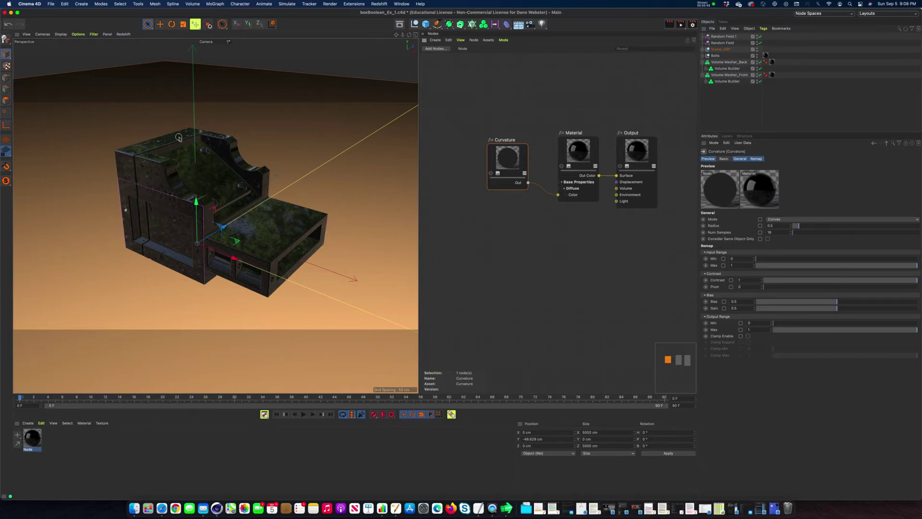
Step: Start the Redshift IPR in the viewport and raise the Material node's diffuse weight to 1
{"action": "left_click", "coordinate": [123, 34]}
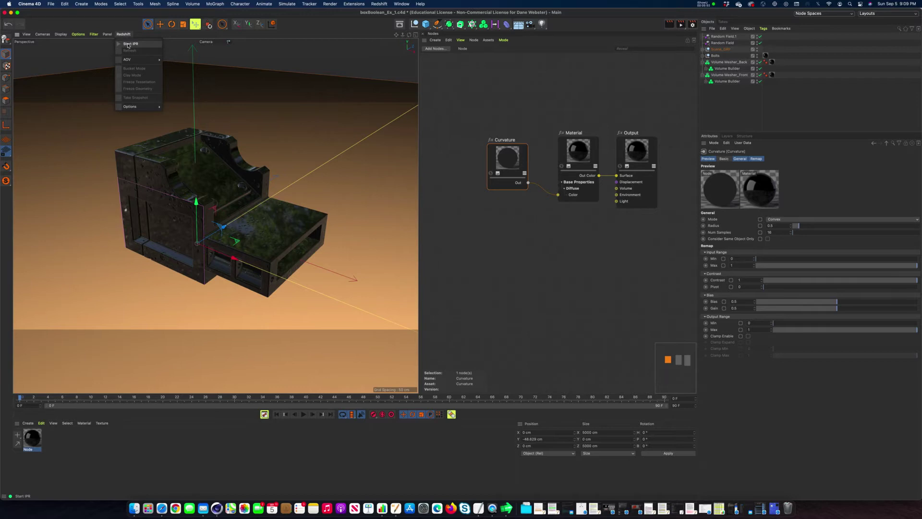
{"action": "left_click", "coordinate": [128, 44]}
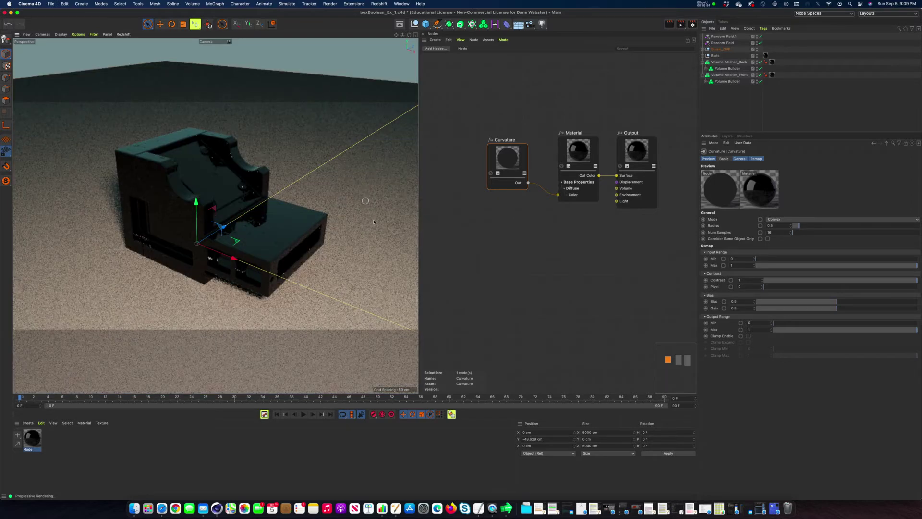
{"action": "left_click_drag", "start_coordinate": [513, 159], "coordinate": [515, 153]}
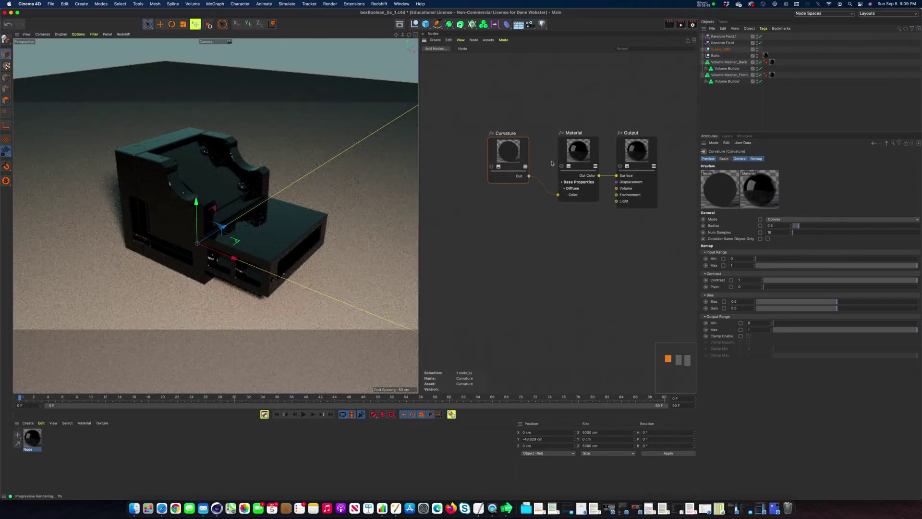
{"action": "left_click", "coordinate": [593, 153]}
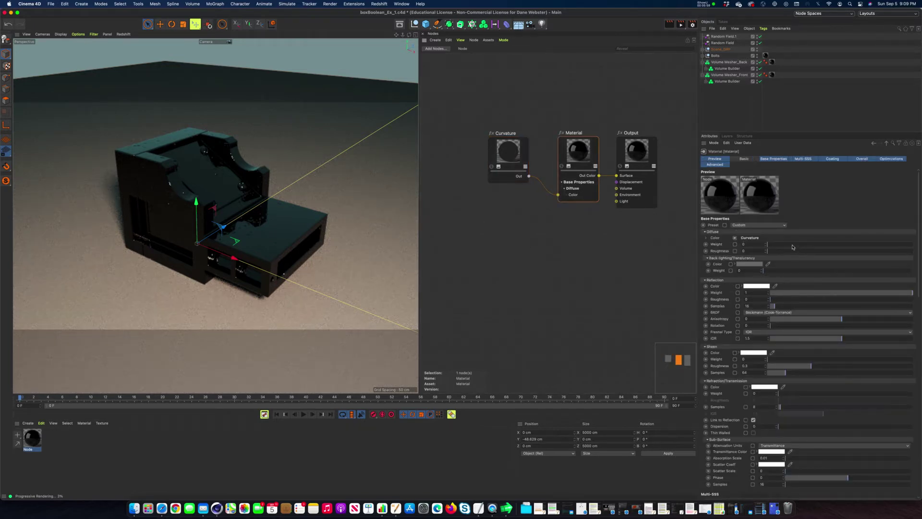
{"action": "left_click_drag", "start_coordinate": [795, 244], "coordinate": [912, 245]}
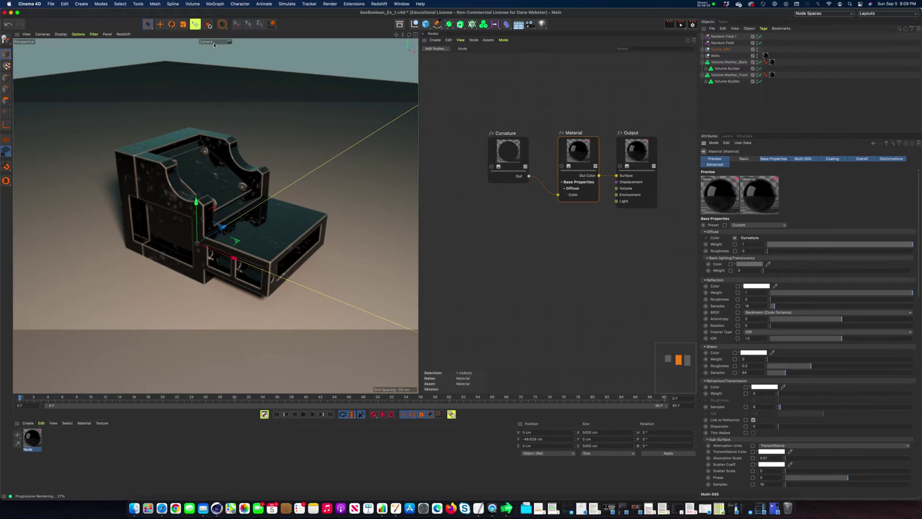
Step: Stop the Redshift IPR and deselect all nodes in the graph
{"action": "left_click", "coordinate": [126, 34]}
{"action": "left_click", "coordinate": [129, 42]}
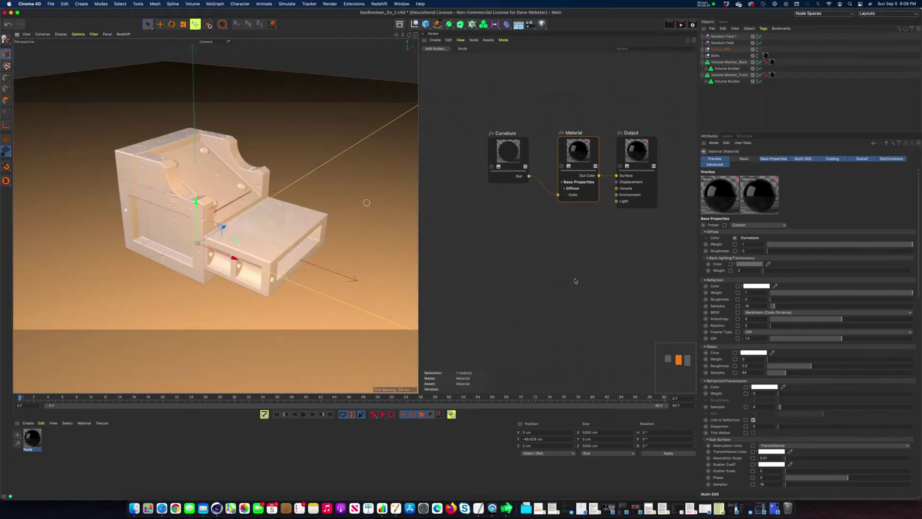
{"action": "left_click", "coordinate": [575, 280]}
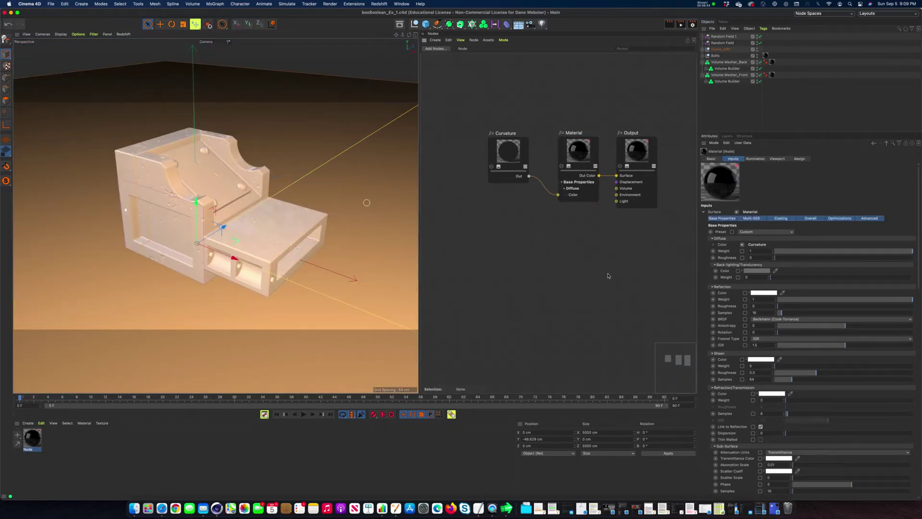
Step: Disconnect the Curvature node from Diffuse Color and connect its output to the Material node's Diffuse Weight input instead
{"action": "left_click_drag", "start_coordinate": [573, 153], "coordinate": [568, 153]}
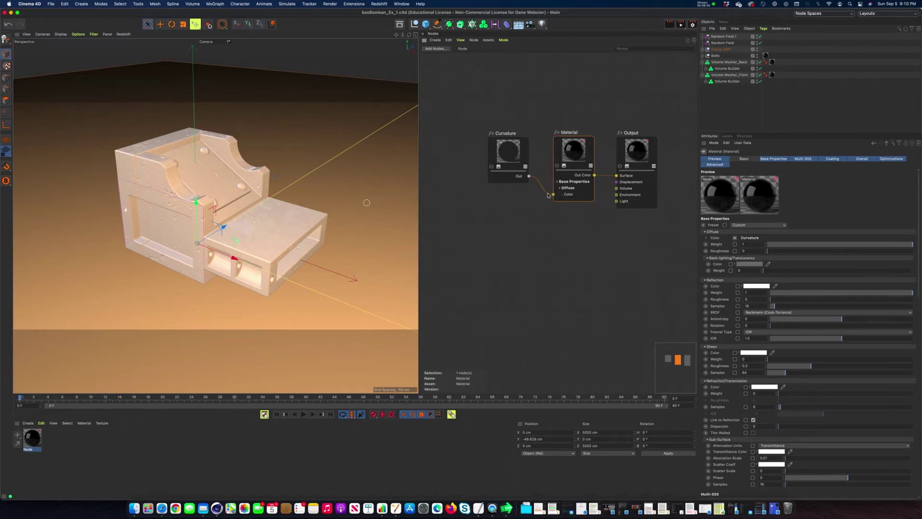
{"action": "left_click_drag", "start_coordinate": [549, 193], "coordinate": [524, 210]}
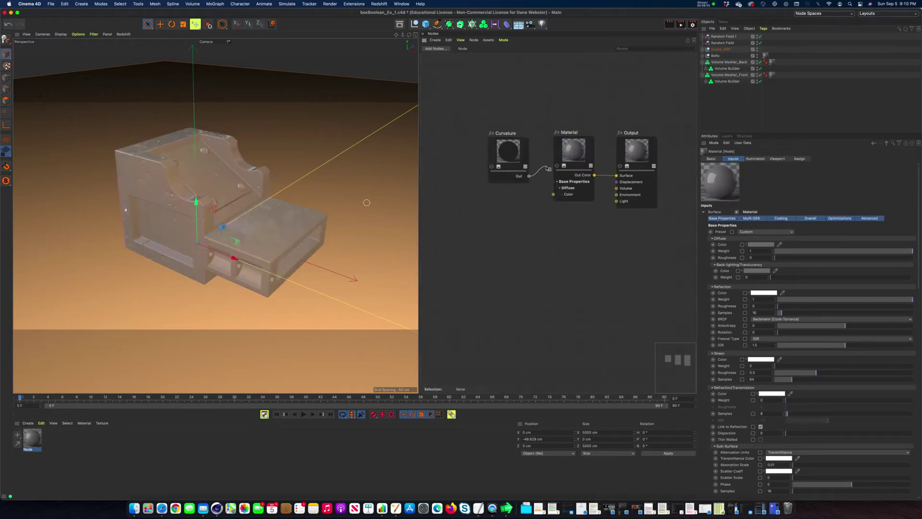
{"action": "left_click_drag", "start_coordinate": [529, 176], "coordinate": [560, 154]}
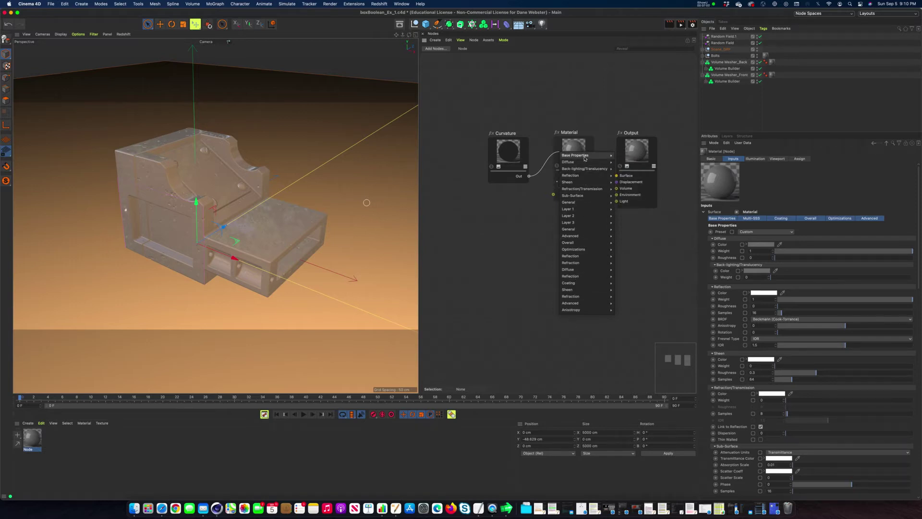
{"action": "mouse_move", "coordinate": [576, 165]}
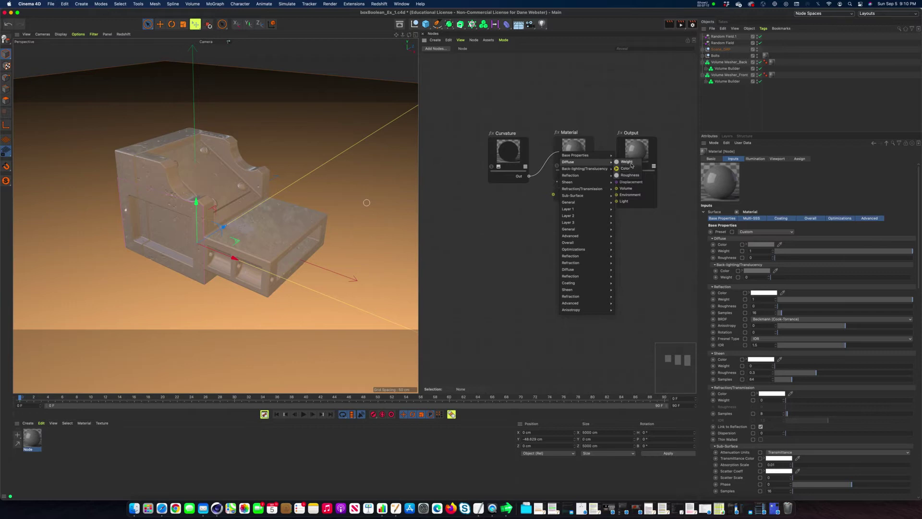
{"action": "left_click", "coordinate": [630, 164]}
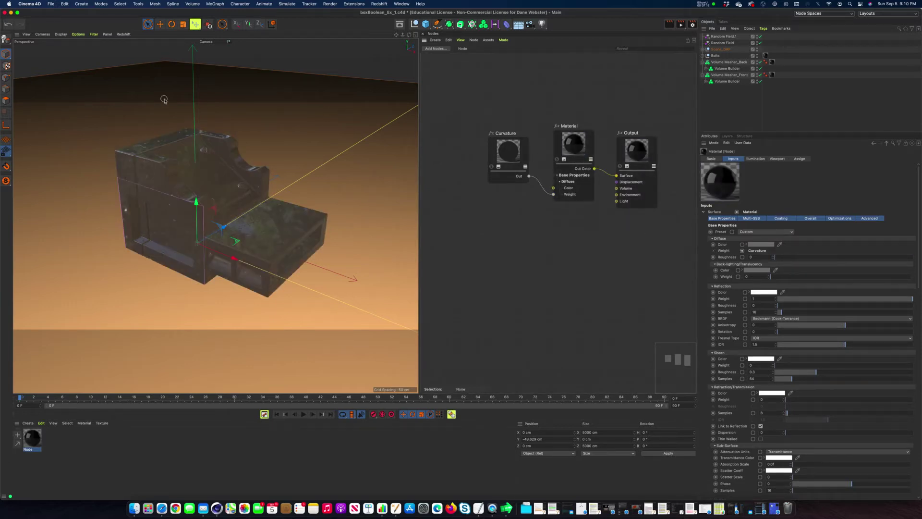
Step: Preview the curvature-driven diffuse weight on the box model with the Redshift IPR, and stop the render after checking it
{"action": "left_click", "coordinate": [124, 35]}
{"action": "left_click", "coordinate": [132, 44]}
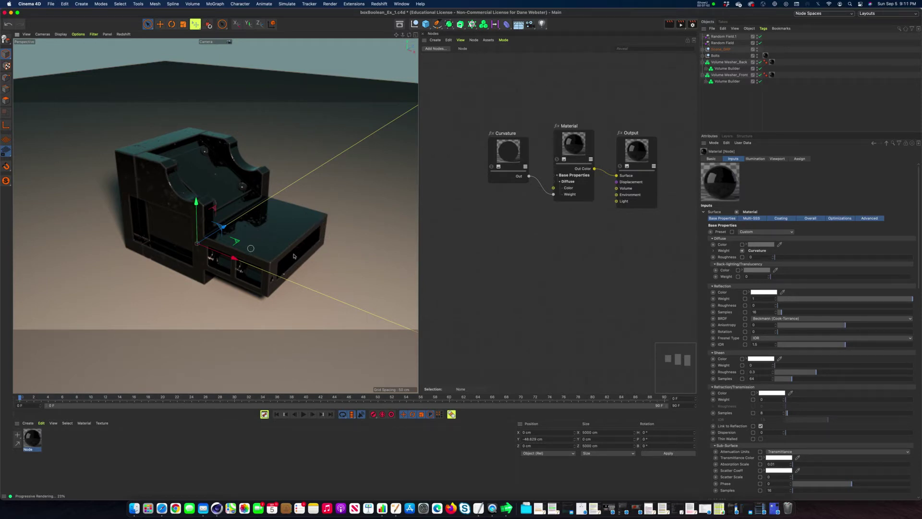
{"action": "left_click", "coordinate": [124, 34]}
{"action": "left_click", "coordinate": [140, 42]}
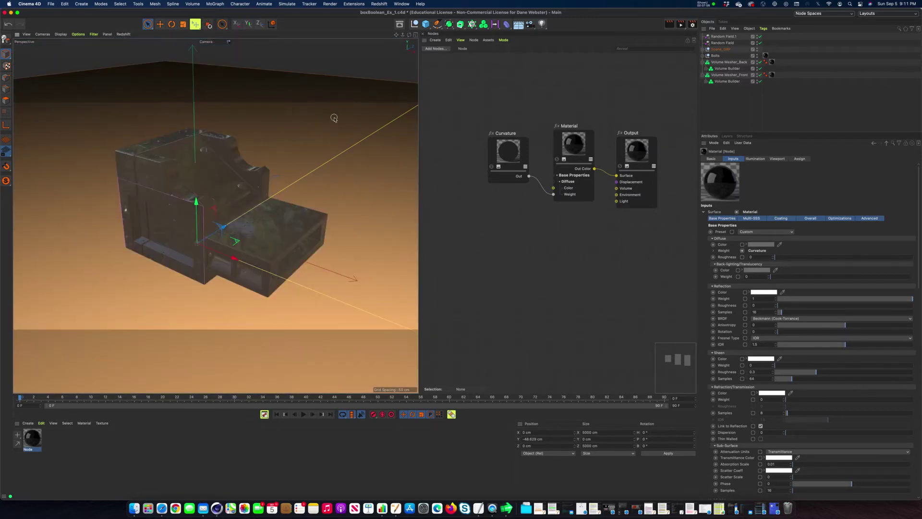
Step: Disconnect the Curvature node from Diffuse Weight and move the Curvature and Material nodes farther apart
{"action": "left_click_drag", "start_coordinate": [546, 192], "coordinate": [531, 207]}
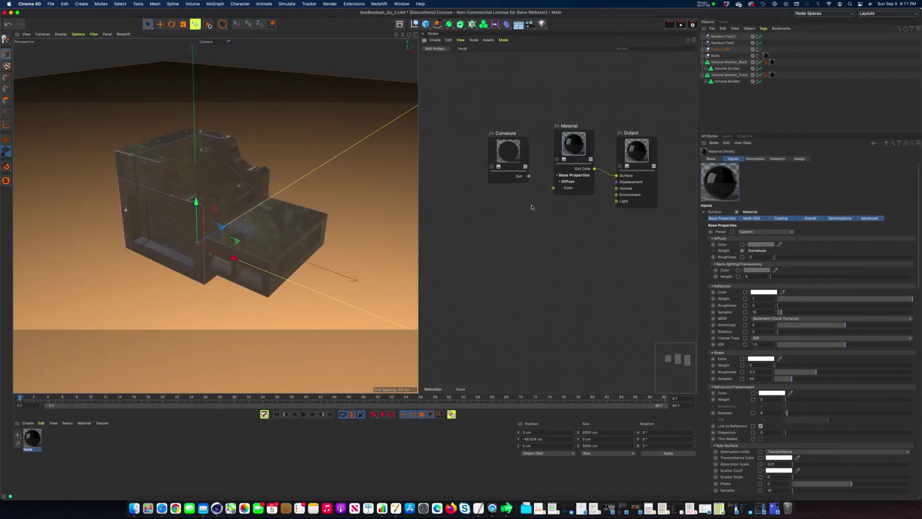
{"action": "left_click_drag", "start_coordinate": [508, 151], "coordinate": [483, 190]}
{"action": "left_click_drag", "start_coordinate": [574, 149], "coordinate": [557, 135]}
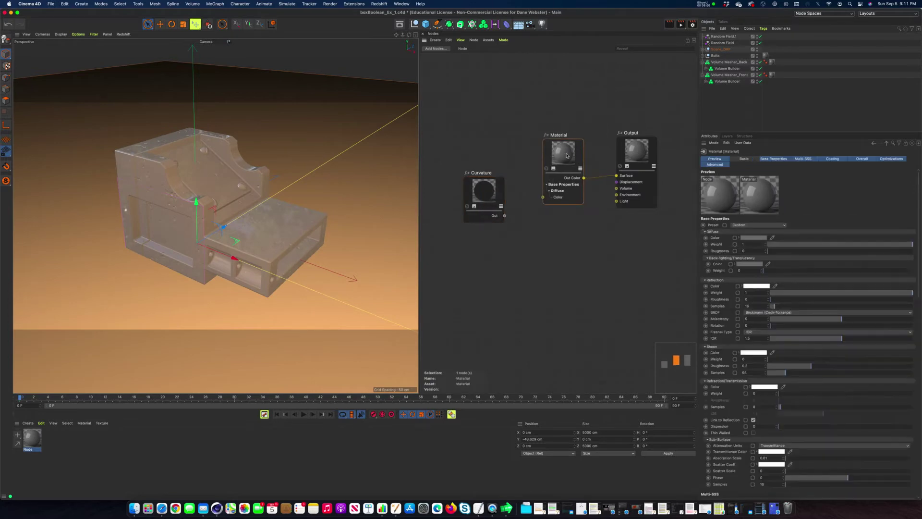
Step: Set the Material node's diffuse color to a yellow with hue about 48°, saturation 88% and value 56%
{"action": "left_click", "coordinate": [755, 238]}
{"action": "left_click", "coordinate": [730, 237]}
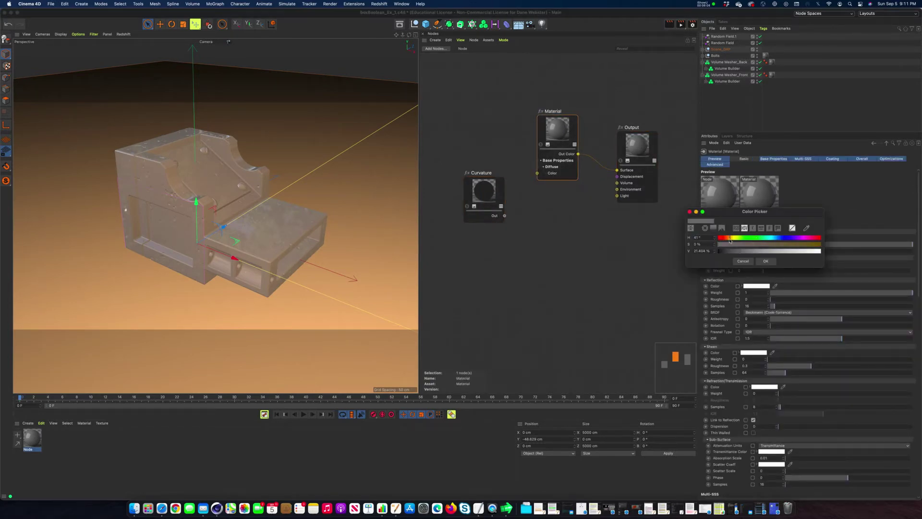
{"action": "left_click_drag", "start_coordinate": [816, 244], "coordinate": [809, 244]}
{"action": "mouse_move", "coordinate": [752, 251]}
{"action": "left_mouse_down"}
{"action": "mouse_move", "coordinate": [735, 255]}
{"action": "mouse_move", "coordinate": [731, 240]}
{"action": "left_mouse_up"}
{"action": "left_click", "coordinate": [765, 251]}
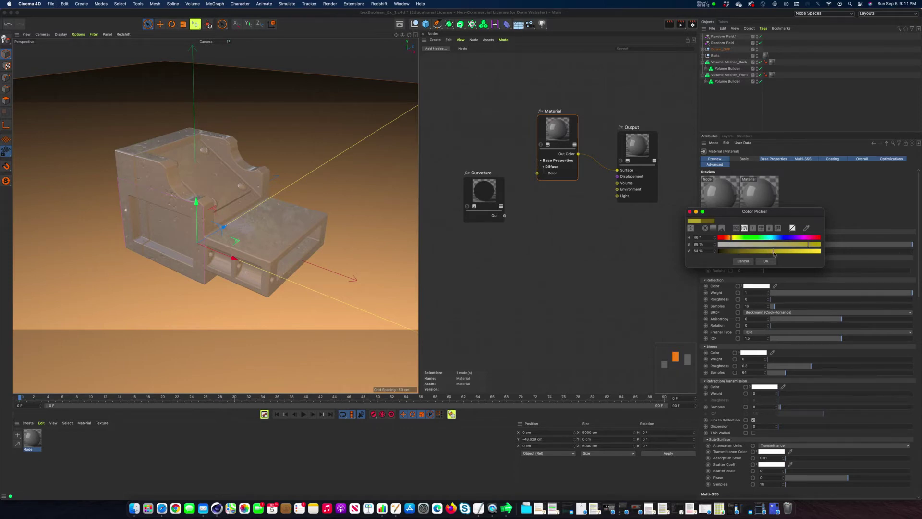
{"action": "left_click", "coordinate": [766, 261]}
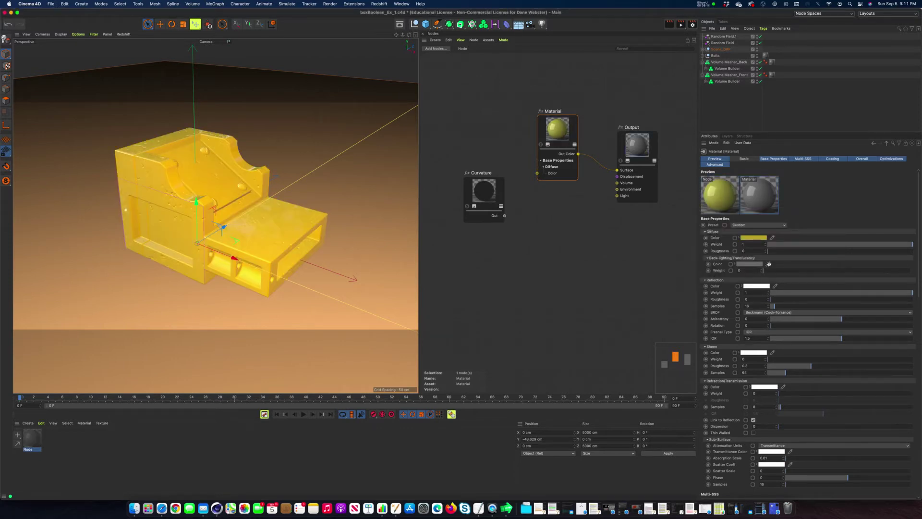
Step: Shift the Material node's diffuse color hue slightly toward orange, to about 41°, and nudge the Material and Curvature nodes
{"action": "left_click", "coordinate": [751, 236]}
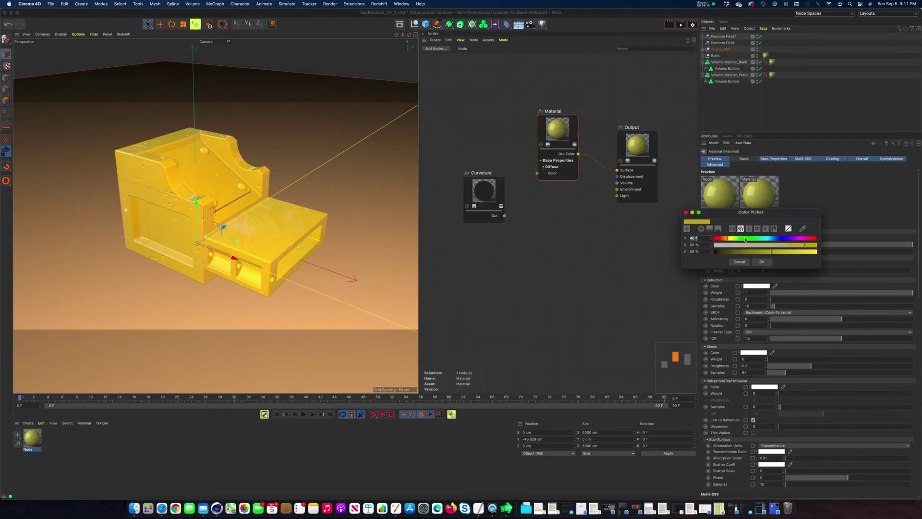
{"action": "left_click_drag", "start_coordinate": [728, 240], "coordinate": [726, 239]}
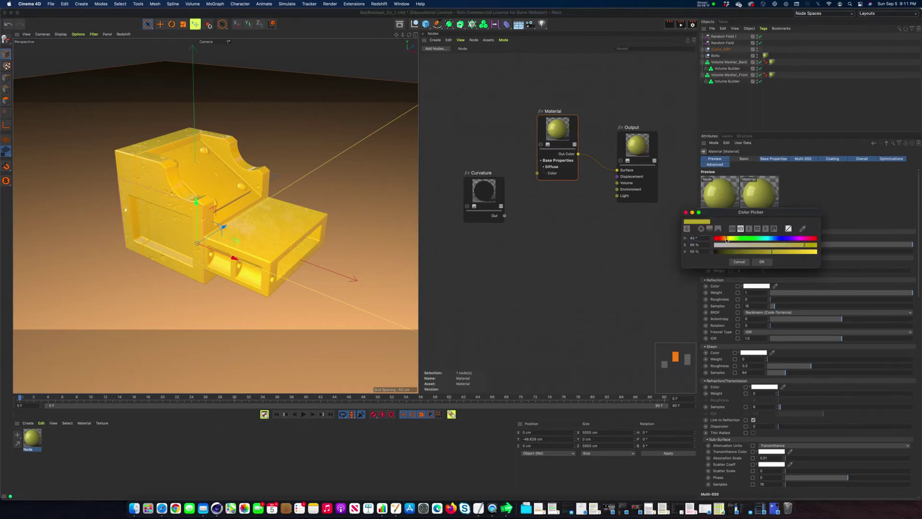
{"action": "left_click", "coordinate": [762, 262]}
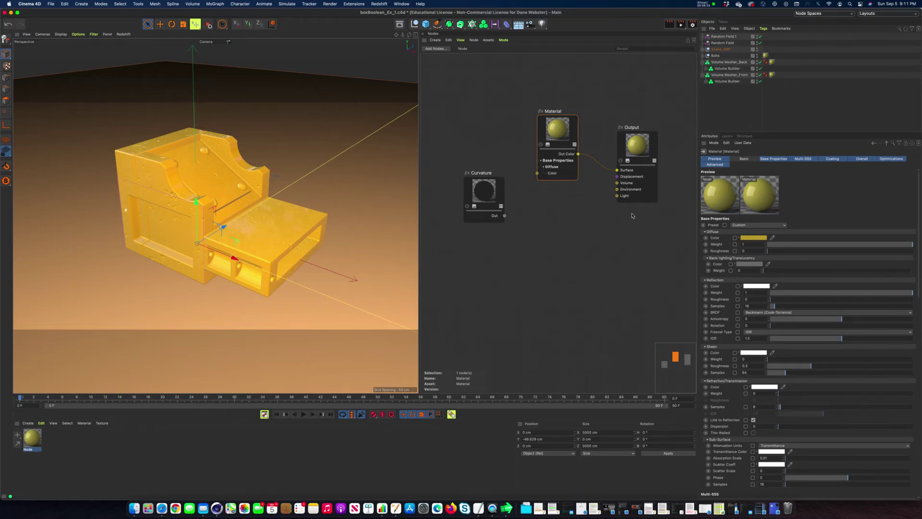
{"action": "mouse_move", "coordinate": [558, 130]}
{"action": "left_mouse_down"}
{"action": "mouse_move", "coordinate": [558, 141]}
{"action": "mouse_move", "coordinate": [559, 133]}
{"action": "left_mouse_up"}
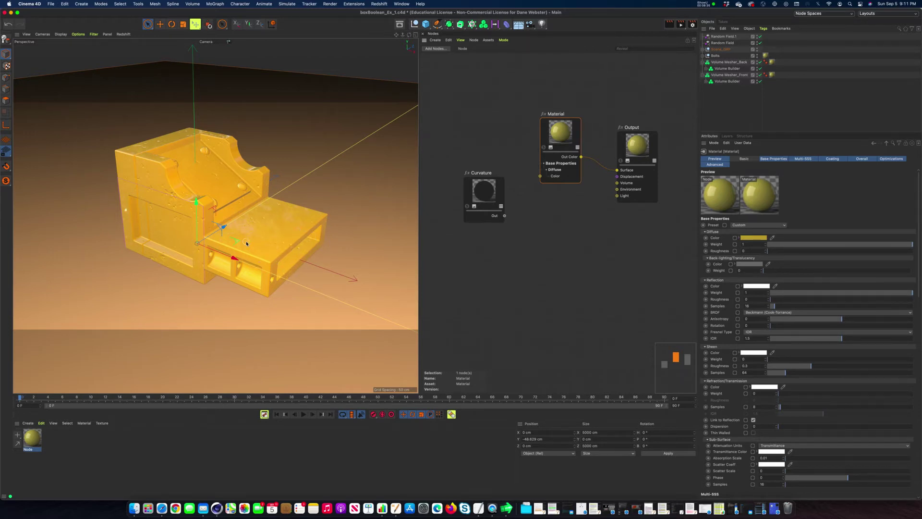
{"action": "left_click_drag", "start_coordinate": [489, 197], "coordinate": [485, 195]}
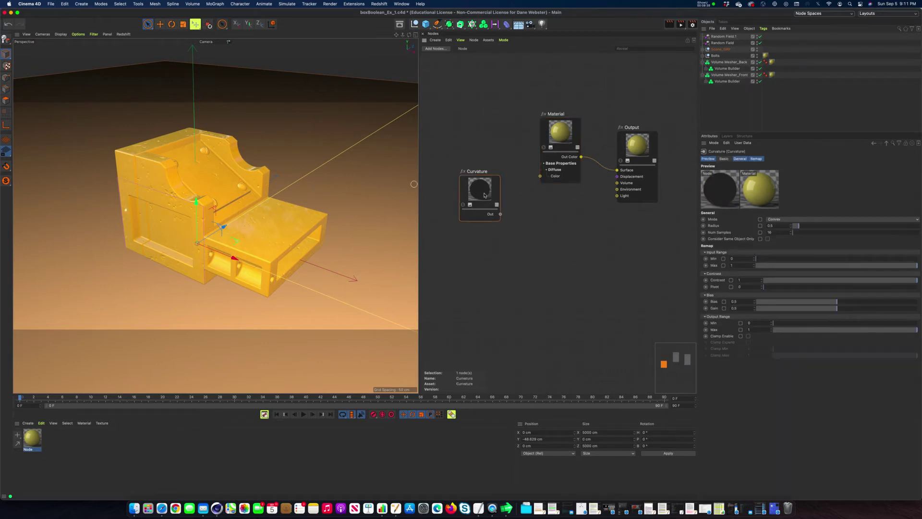
Step: Set the yellow Material node's reflection weight to about 0.402 and its reflection roughness to about 0.321
{"action": "left_click", "coordinate": [565, 134]}
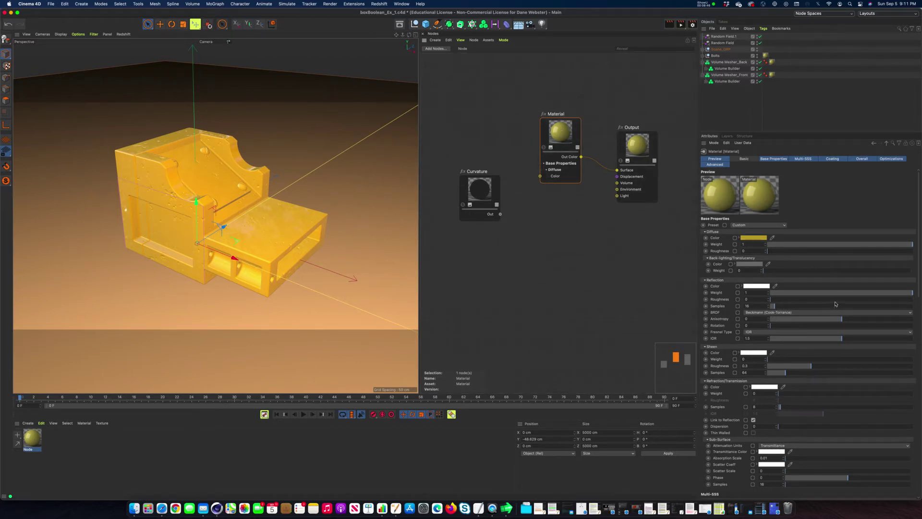
{"action": "left_click_drag", "start_coordinate": [851, 294], "coordinate": [812, 301]}
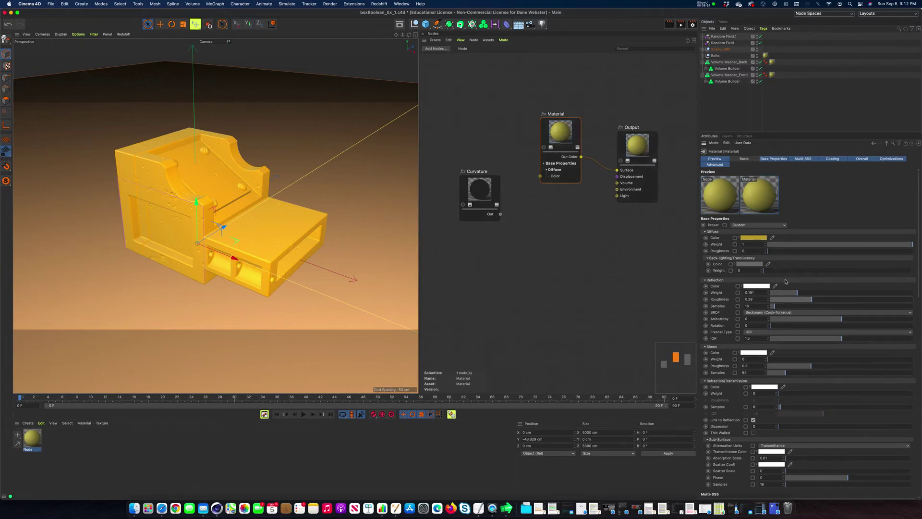
{"action": "left_click_drag", "start_coordinate": [799, 292], "coordinate": [828, 294]}
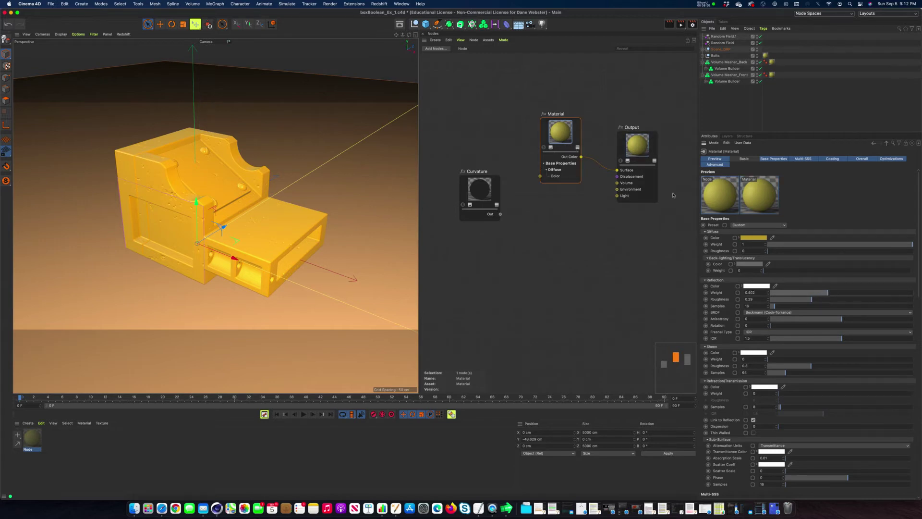
{"action": "left_click", "coordinate": [794, 299]}
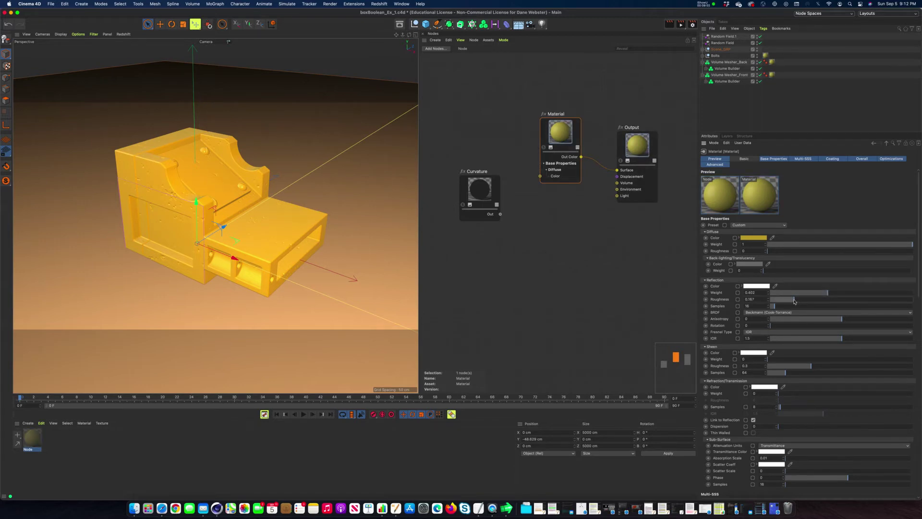
{"action": "left_click_drag", "start_coordinate": [795, 301], "coordinate": [801, 300]}
{"action": "left_click_drag", "start_coordinate": [564, 135], "coordinate": [568, 134]}
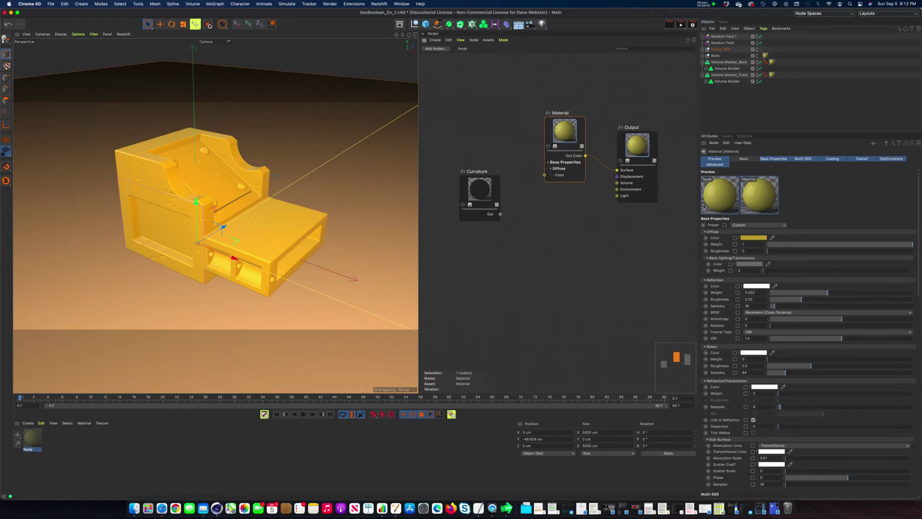
{"action": "left_click", "coordinate": [816, 299]}
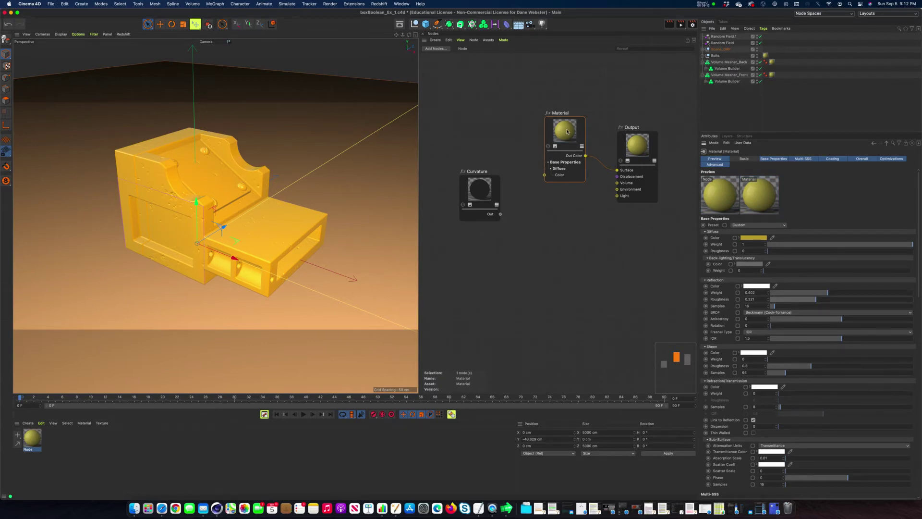
Step: Duplicate the yellow Material node below the original and desaturate the copy's diffuse color to a neutral gray
{"action": "left_click_drag", "start_coordinate": [564, 131], "coordinate": [566, 219], "text": "ctrl"}
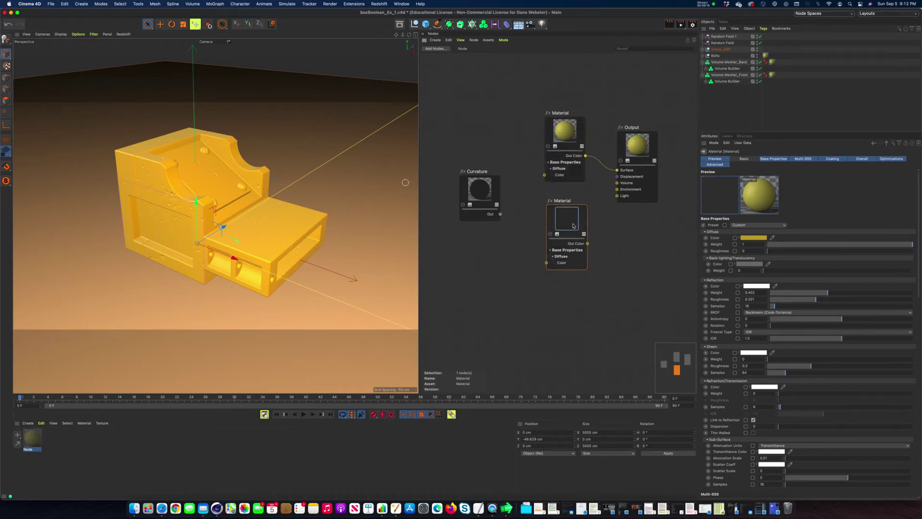
{"action": "left_click", "coordinate": [753, 238]}
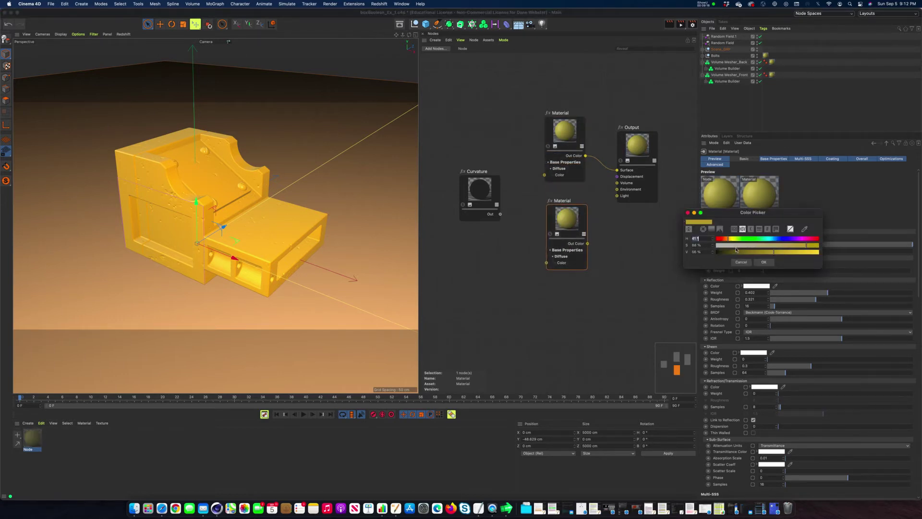
{"action": "left_click_drag", "start_coordinate": [727, 245], "coordinate": [714, 246]}
{"action": "left_click", "coordinate": [767, 262]}
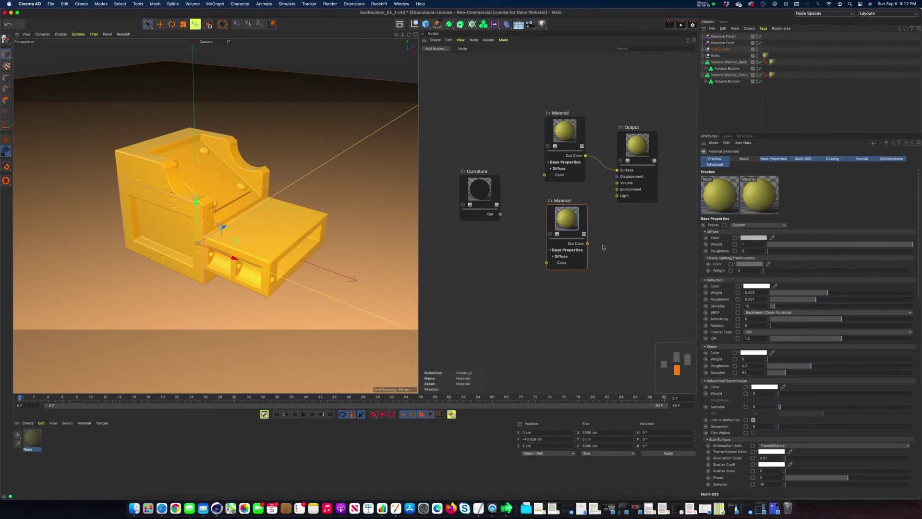
{"action": "left_click_drag", "start_coordinate": [585, 203], "coordinate": [586, 198]}
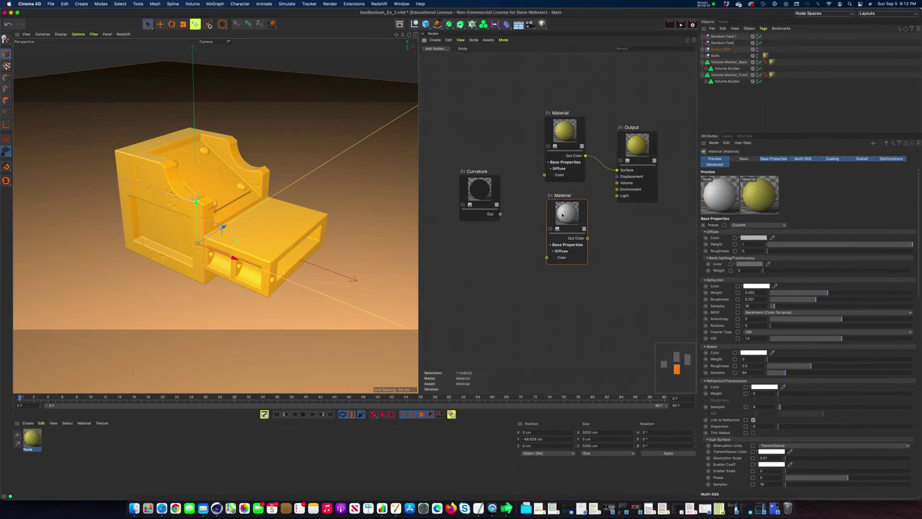
{"action": "left_click_drag", "start_coordinate": [561, 215], "coordinate": [561, 213]}
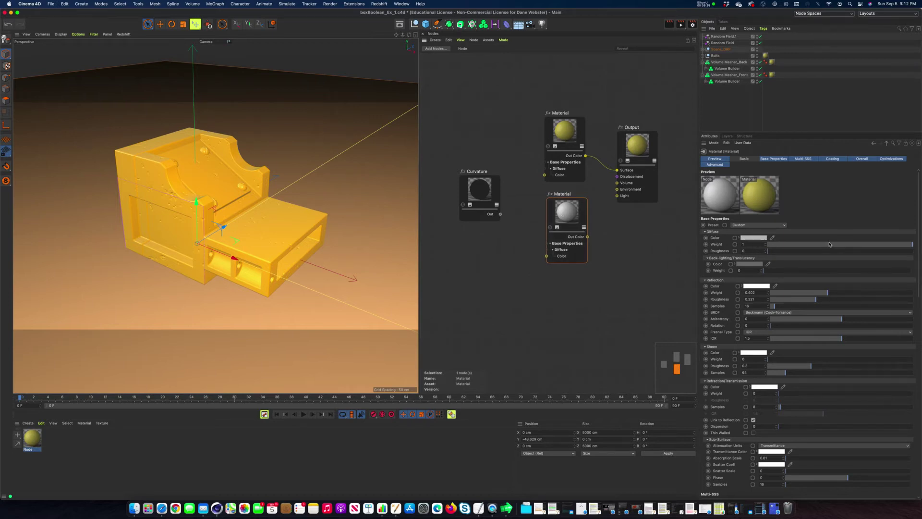
Step: Set the gray Material node's diffuse weight to about 0.054, reflection weight to 1 and reflection IOR to about 2.2
{"action": "left_click_drag", "start_coordinate": [824, 246], "coordinate": [774, 247]}
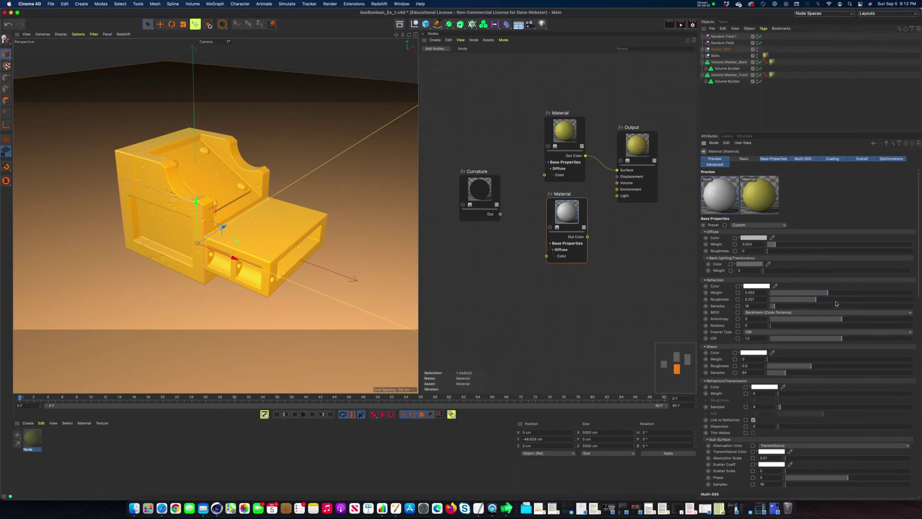
{"action": "left_click_drag", "start_coordinate": [845, 293], "coordinate": [919, 294]}
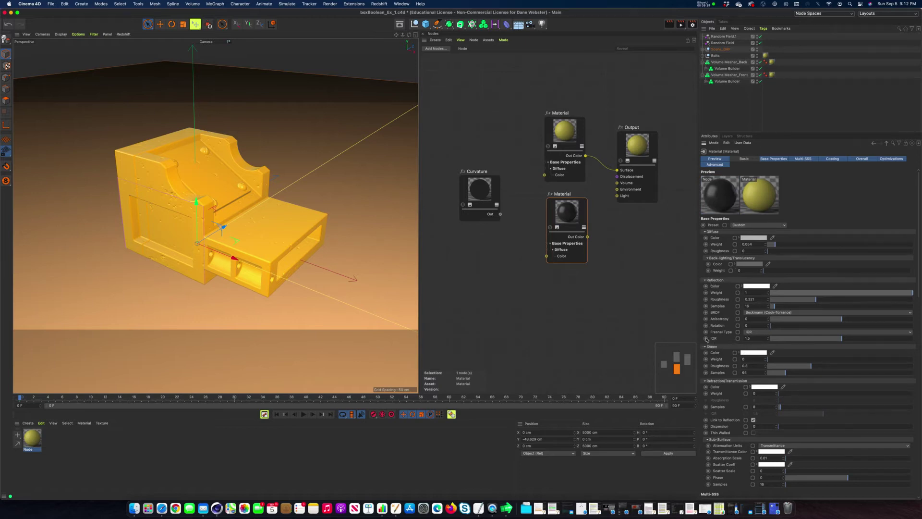
{"action": "left_click", "coordinate": [877, 340]}
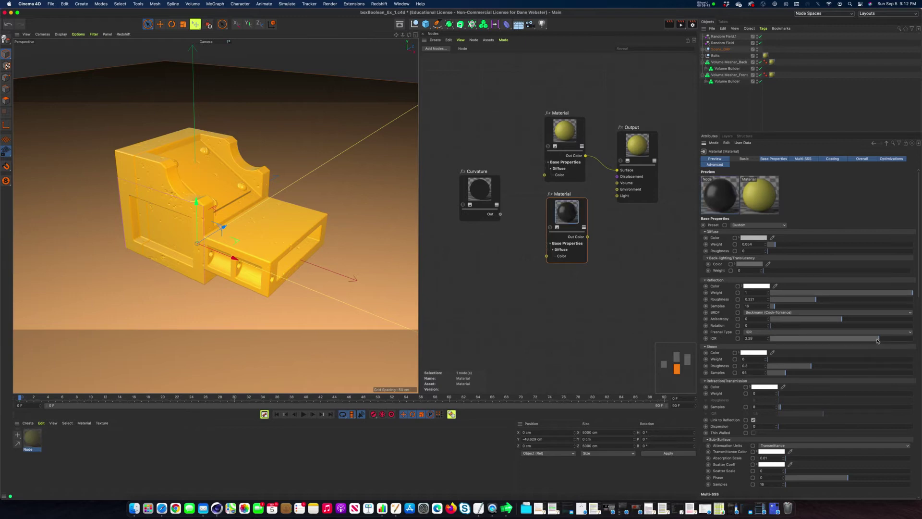
{"action": "left_click_drag", "start_coordinate": [878, 340], "coordinate": [875, 340]}
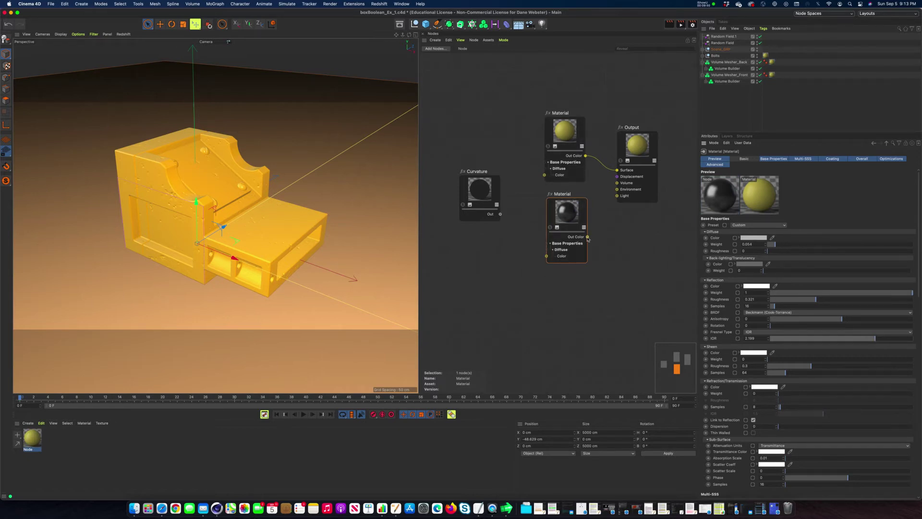
Step: Preview the dark Material on the model through the Output node's Surface input, and reconnect the yellow Material to it
{"action": "left_click_drag", "start_coordinate": [586, 237], "coordinate": [617, 171]}
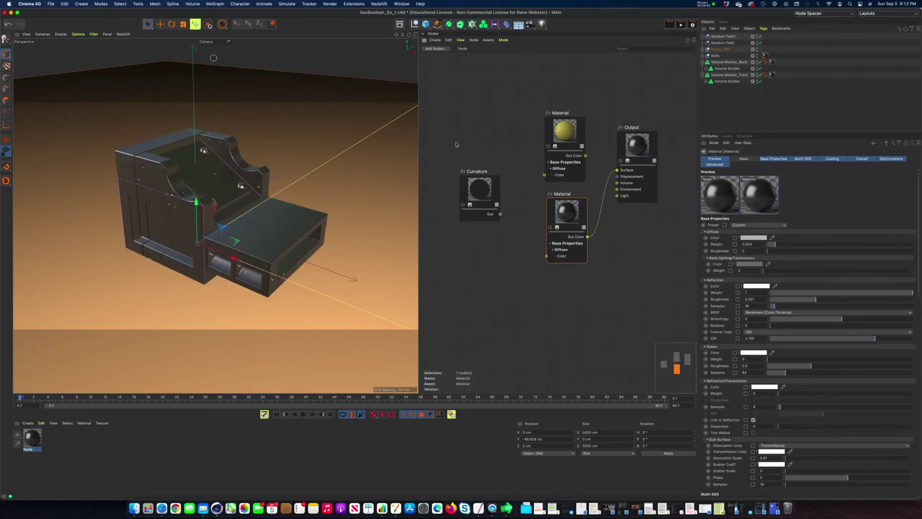
{"action": "left_click_drag", "start_coordinate": [586, 156], "coordinate": [617, 171]}
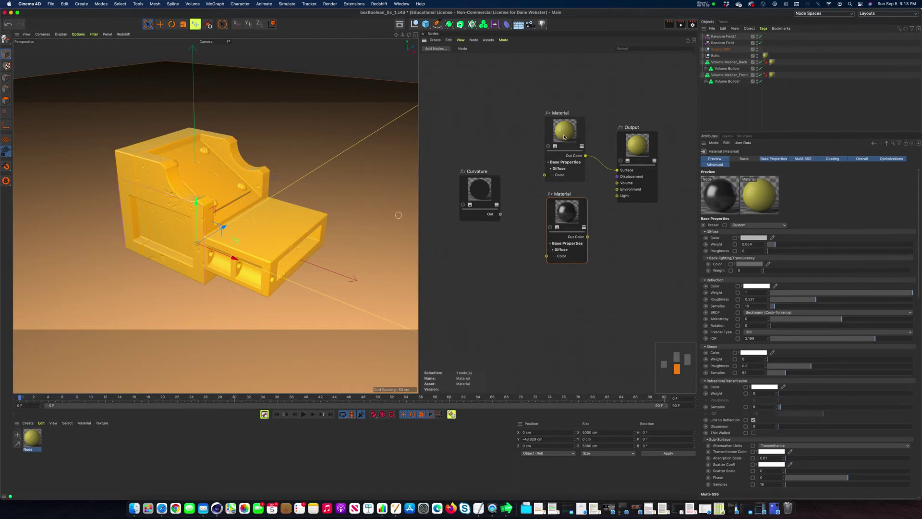
Step: Rearrange the node graph by placing the Curvature node below both Material nodes and moving all three farther from Output
{"action": "left_click_drag", "start_coordinate": [564, 137], "coordinate": [561, 136]}
{"action": "left_click_drag", "start_coordinate": [566, 213], "coordinate": [563, 212]}
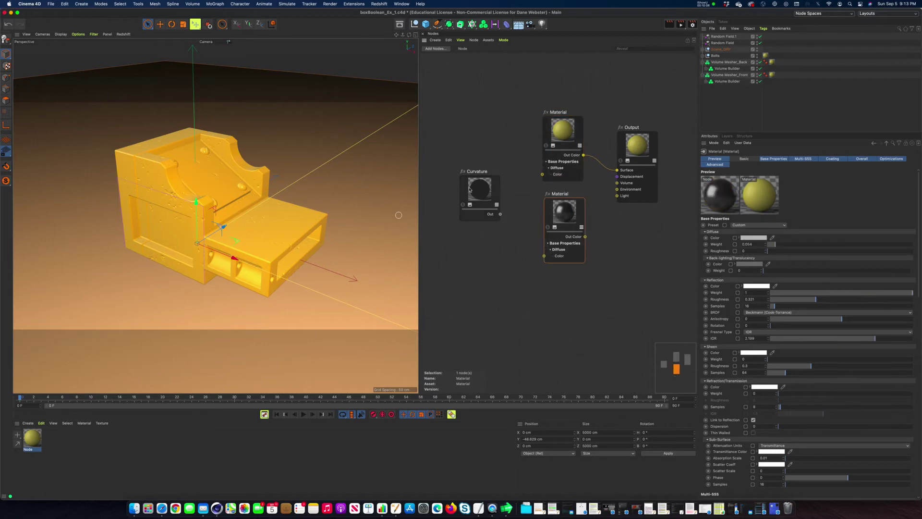
{"action": "left_click_drag", "start_coordinate": [478, 190], "coordinate": [551, 307]}
{"action": "left_click_drag", "start_coordinate": [567, 308], "coordinate": [535, 322]}
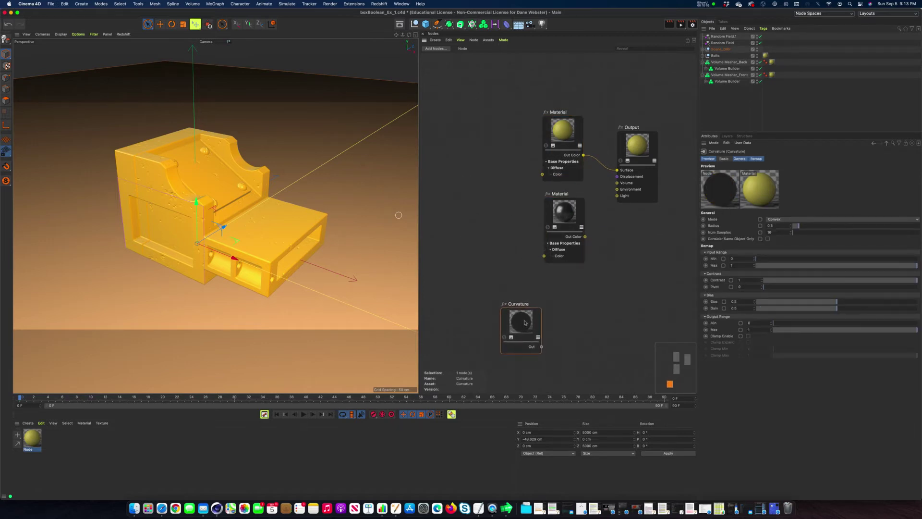
{"action": "left_click_drag", "start_coordinate": [562, 132], "coordinate": [515, 119]}
{"action": "left_click_drag", "start_coordinate": [548, 222], "coordinate": [498, 210]}
{"action": "left_click_drag", "start_coordinate": [539, 331], "coordinate": [498, 322]}
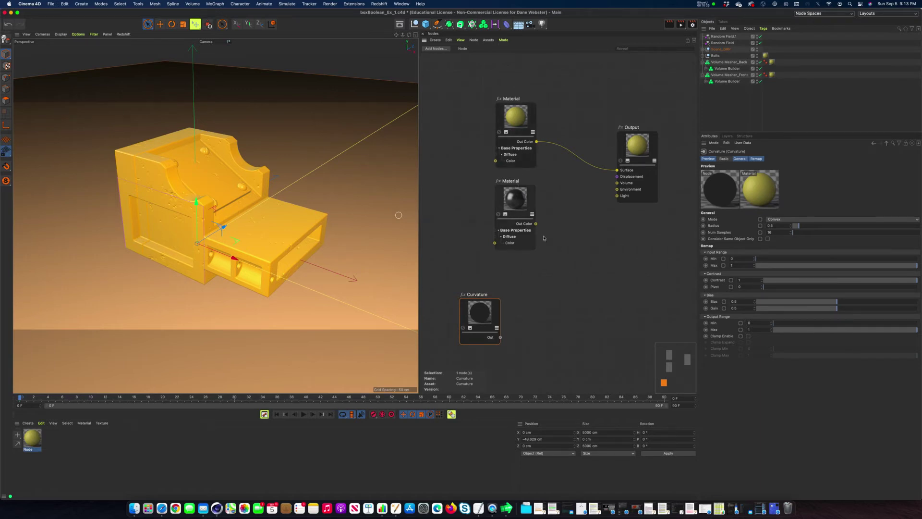
Step: Search the node library for "blend" and add a Material Blender node to the graph
{"action": "left_click", "coordinate": [570, 262]}
{"action": "left_click", "coordinate": [439, 49]}
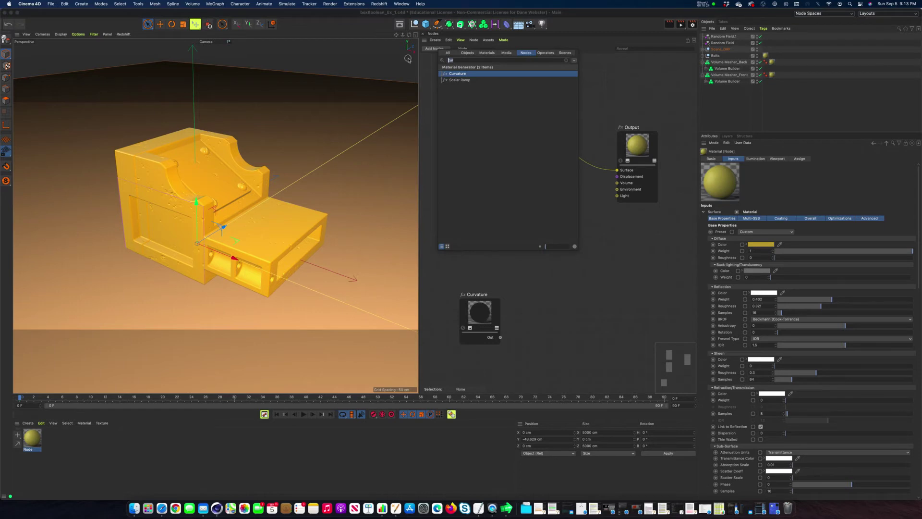
{"action": "type", "text": "blend"}
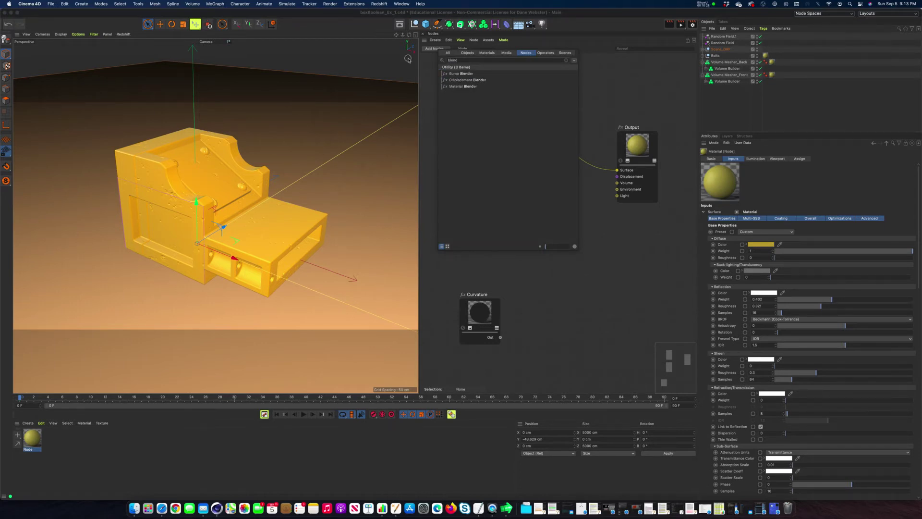
{"action": "double_click", "coordinate": [461, 87]}
Step: Place the Material Blender before Output, feed the yellow Material into its Base Material Color, and connect its output to Surface
{"action": "left_click_drag", "start_coordinate": [573, 225], "coordinate": [578, 200]}
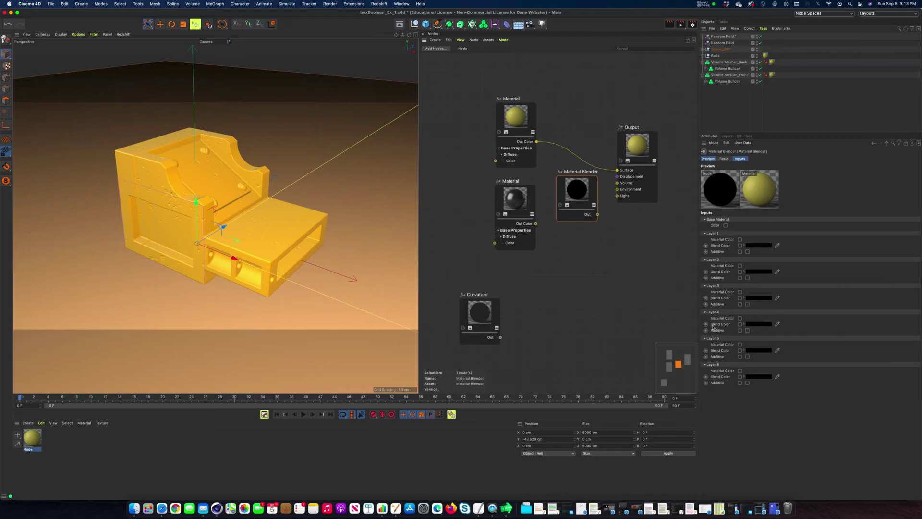
{"action": "left_click_drag", "start_coordinate": [575, 194], "coordinate": [575, 186]}
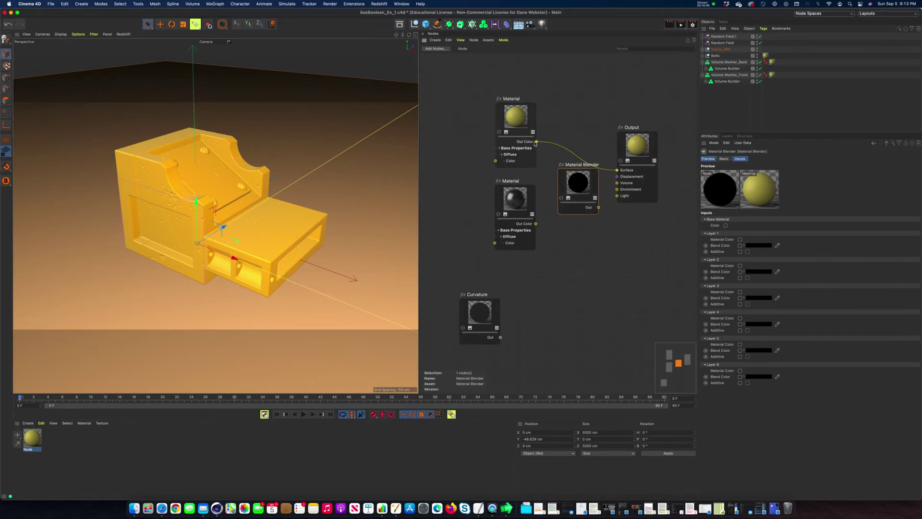
{"action": "left_click_drag", "start_coordinate": [537, 142], "coordinate": [580, 137]}
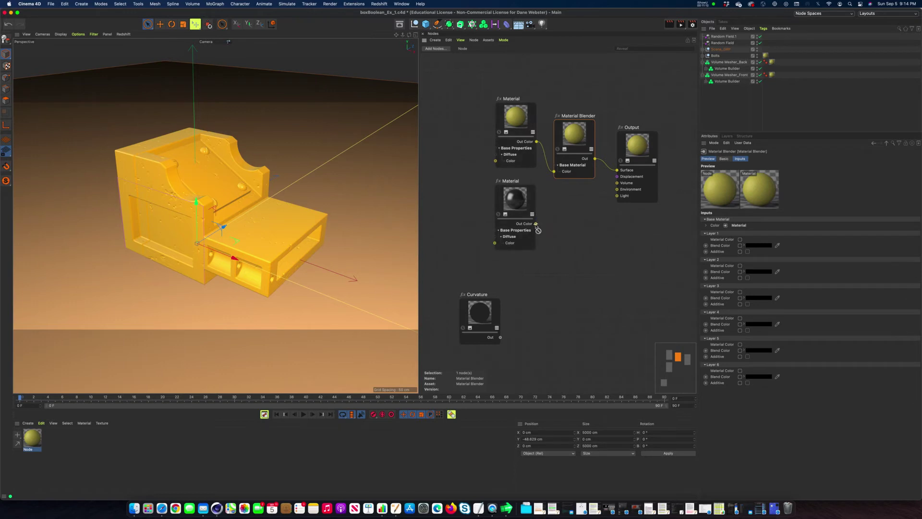
{"action": "left_click_drag", "start_coordinate": [537, 224], "coordinate": [559, 135]}
{"action": "left_click", "coordinate": [557, 202]}
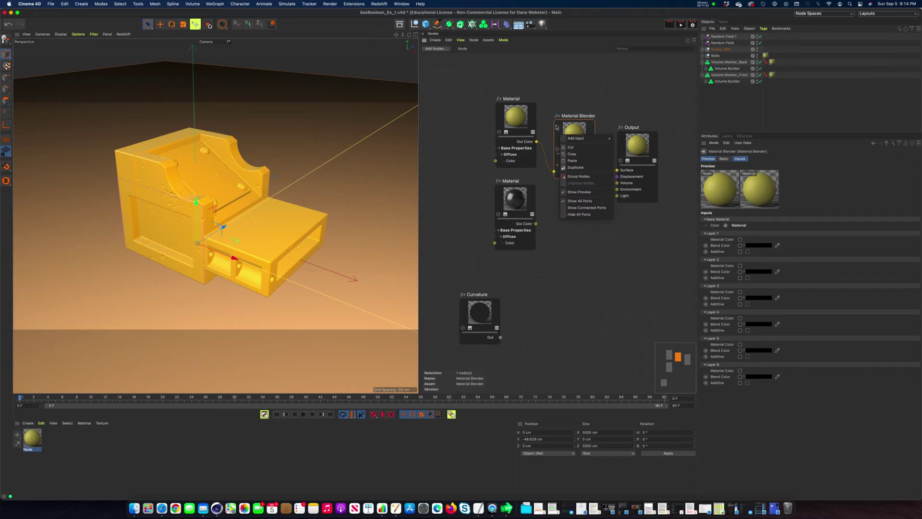
{"action": "left_click", "coordinate": [556, 126]}
{"action": "left_click", "coordinate": [591, 149]}
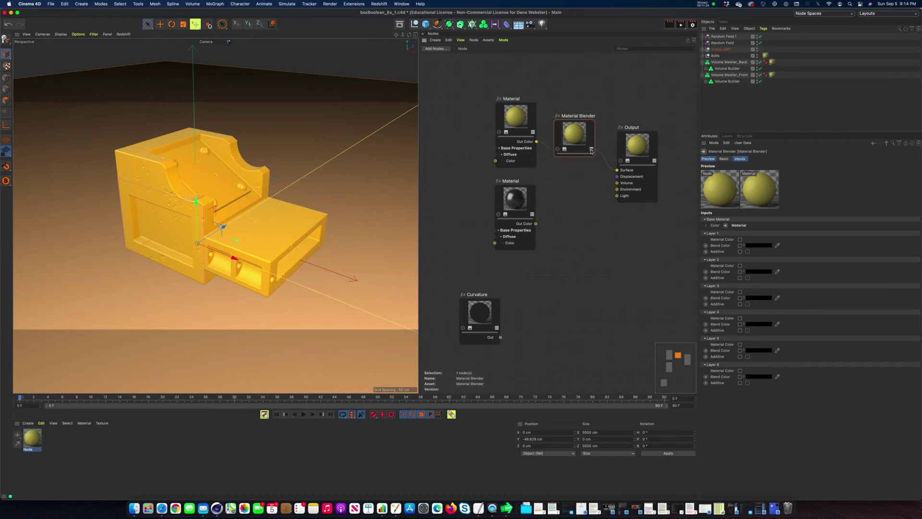
{"action": "left_click", "coordinate": [592, 151]}
Step: Connect the dark Material node's Out Color to the Material Blender's Layer 1 Material Color input
{"action": "left_click_drag", "start_coordinate": [536, 224], "coordinate": [559, 142]}
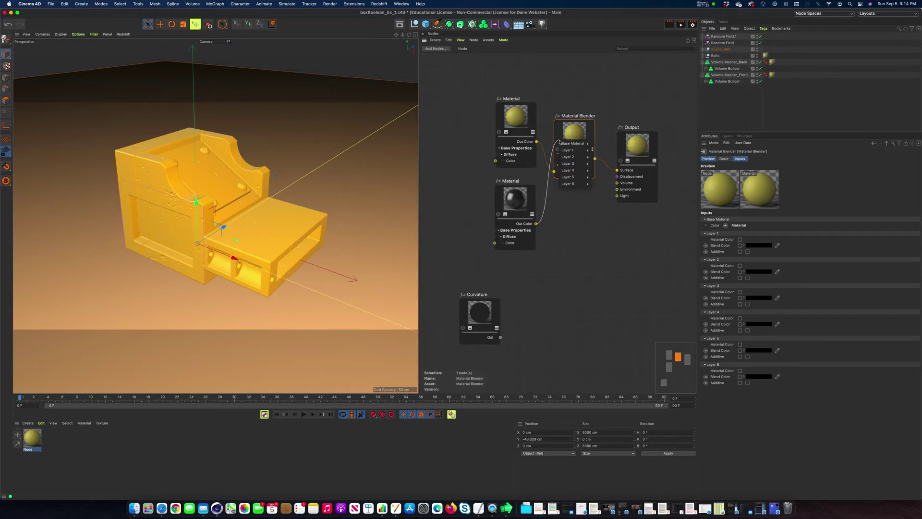
{"action": "mouse_move", "coordinate": [567, 150]}
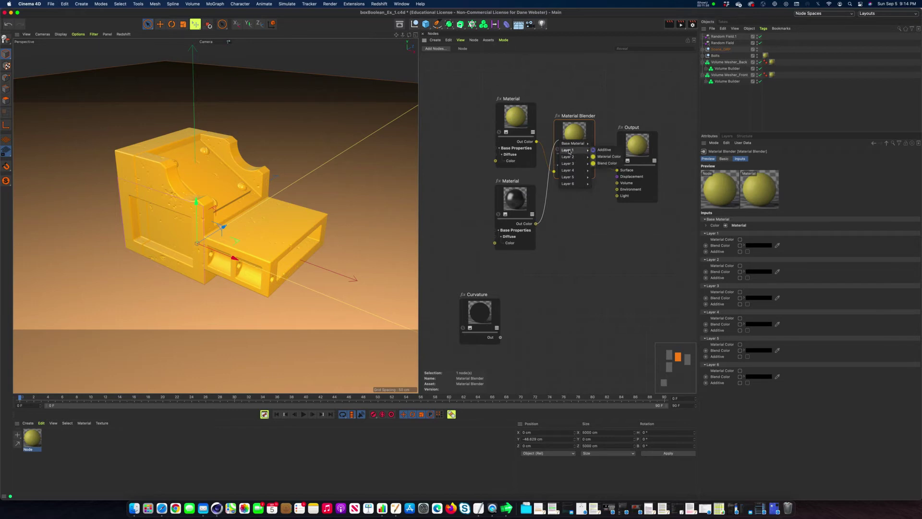
{"action": "left_click", "coordinate": [605, 157]}
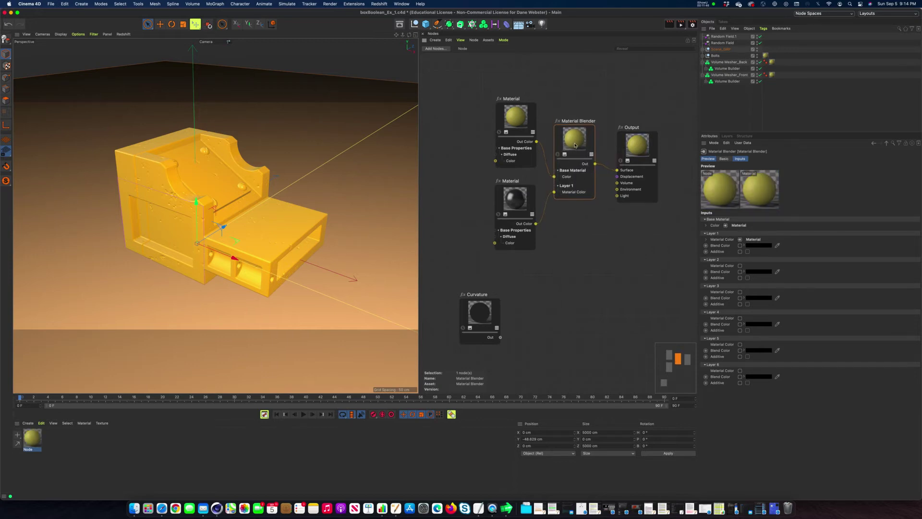
Step: Set the Material Blender's Layer 1 Blend Color to white and preview the box in the live Redshift viewport render
{"action": "left_click_drag", "start_coordinate": [572, 147], "coordinate": [573, 144]}
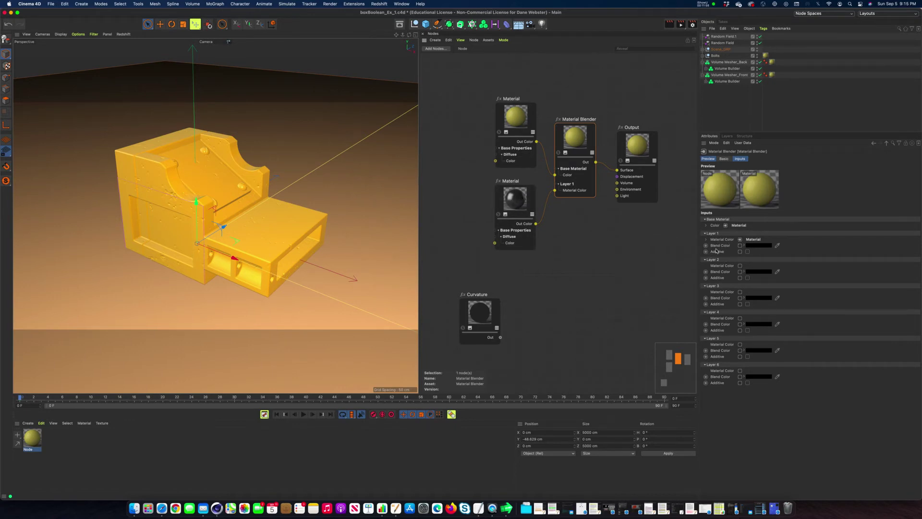
{"action": "mouse_move", "coordinate": [760, 248]}
{"action": "left_click", "coordinate": [759, 245]}
{"action": "left_click", "coordinate": [786, 259]}
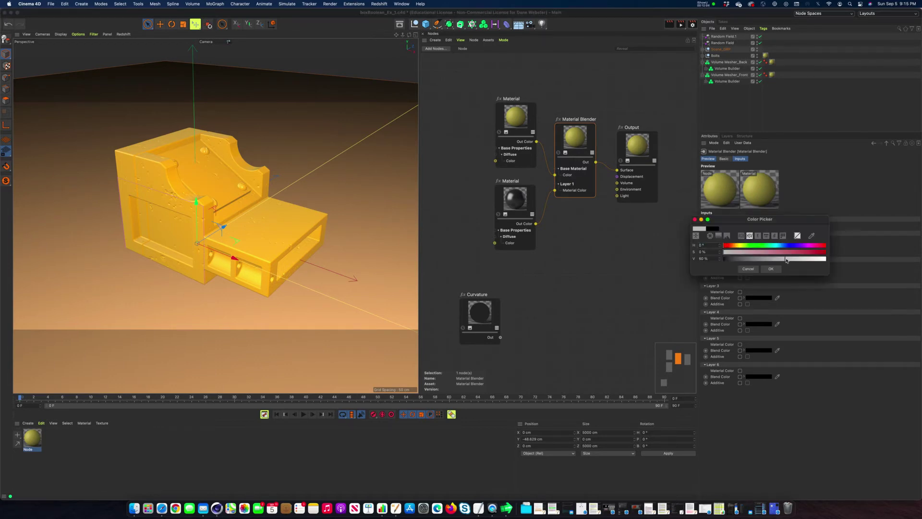
{"action": "left_click_drag", "start_coordinate": [786, 259], "coordinate": [841, 261]}
{"action": "left_click", "coordinate": [770, 269]}
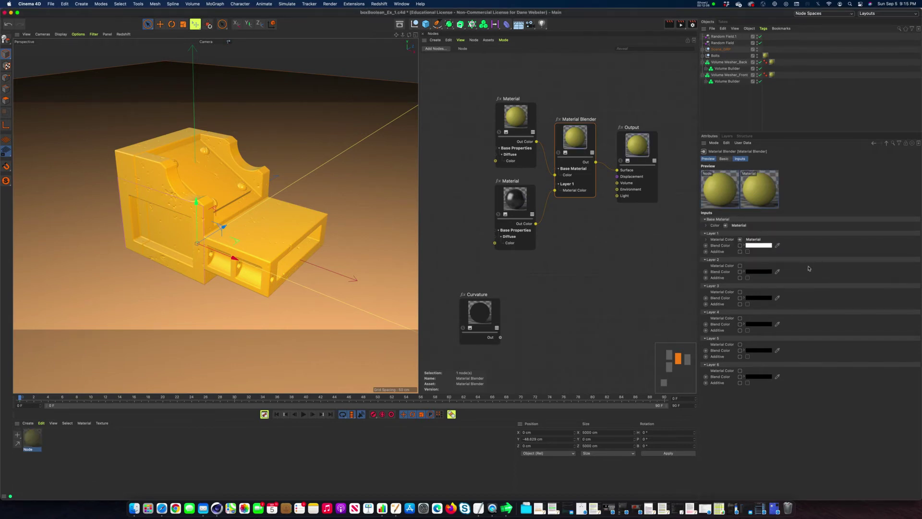
{"action": "left_click", "coordinate": [122, 35]}
{"action": "left_click", "coordinate": [122, 35]}
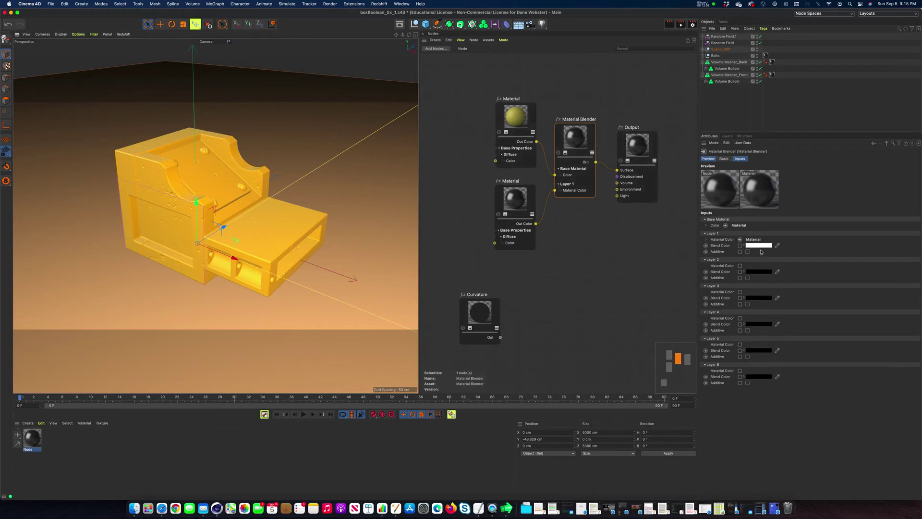
Step: Return the Layer 1 Blend Color to black, preview the box in the live Redshift render, and stop the render
{"action": "left_click", "coordinate": [761, 245]}
{"action": "left_click", "coordinate": [743, 255]}
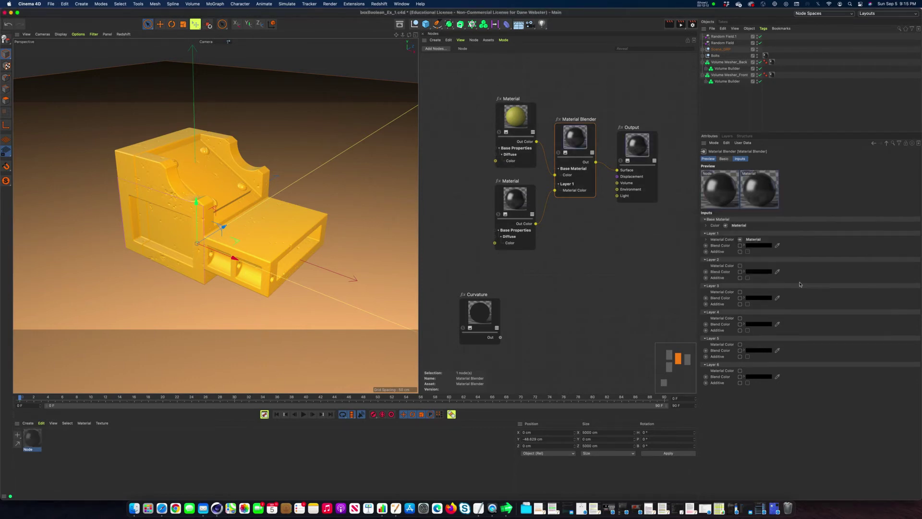
{"action": "left_click", "coordinate": [125, 35]}
{"action": "left_click", "coordinate": [128, 44]}
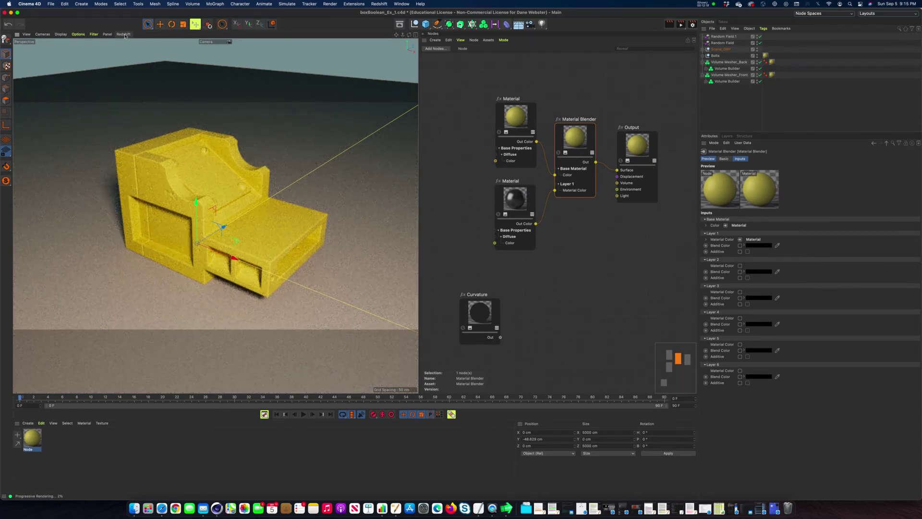
{"action": "left_click", "coordinate": [125, 35]}
{"action": "left_click", "coordinate": [126, 45]}
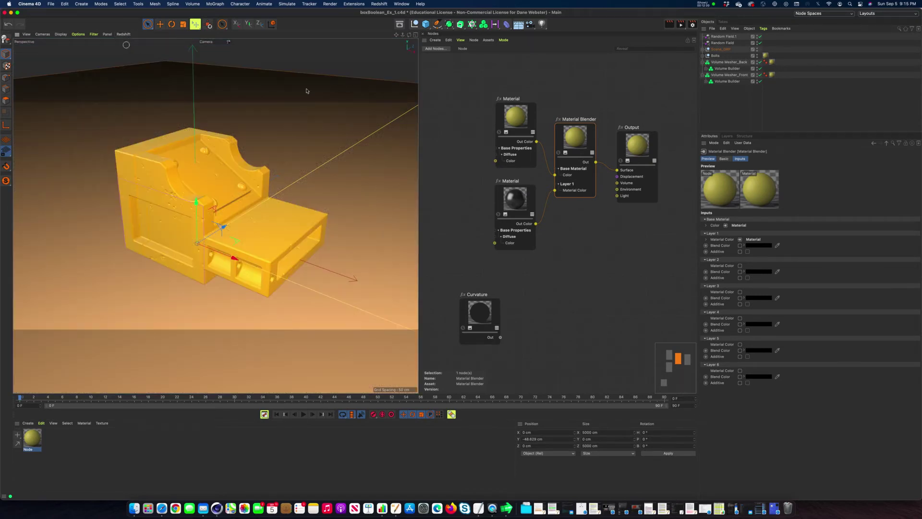
Step: Set the yellow Material's reflection weight to 0.482 and its reflection roughness to 0.249
{"action": "left_click", "coordinate": [510, 118]}
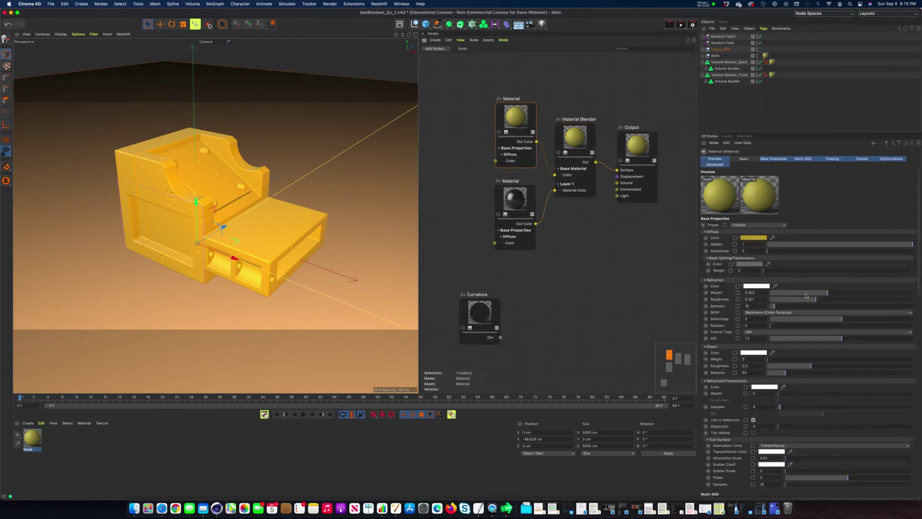
{"action": "left_click", "coordinate": [838, 294]}
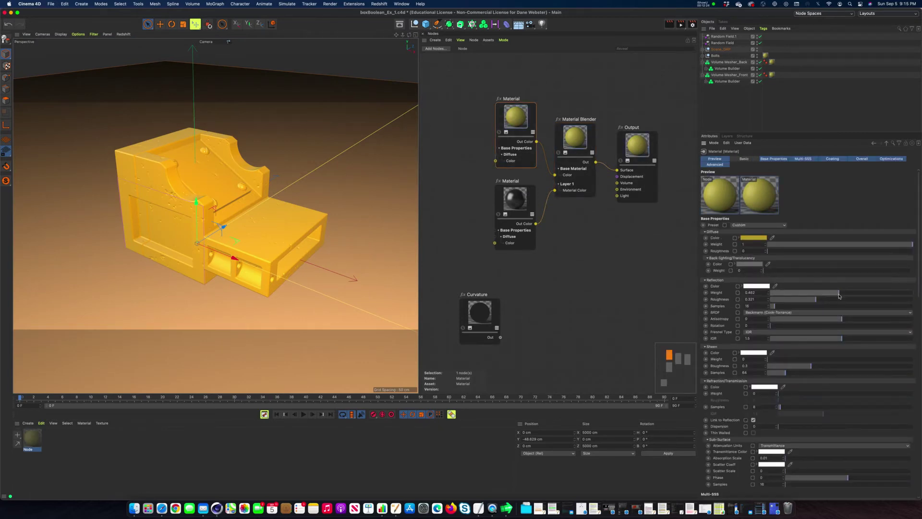
{"action": "left_click", "coordinate": [805, 301]}
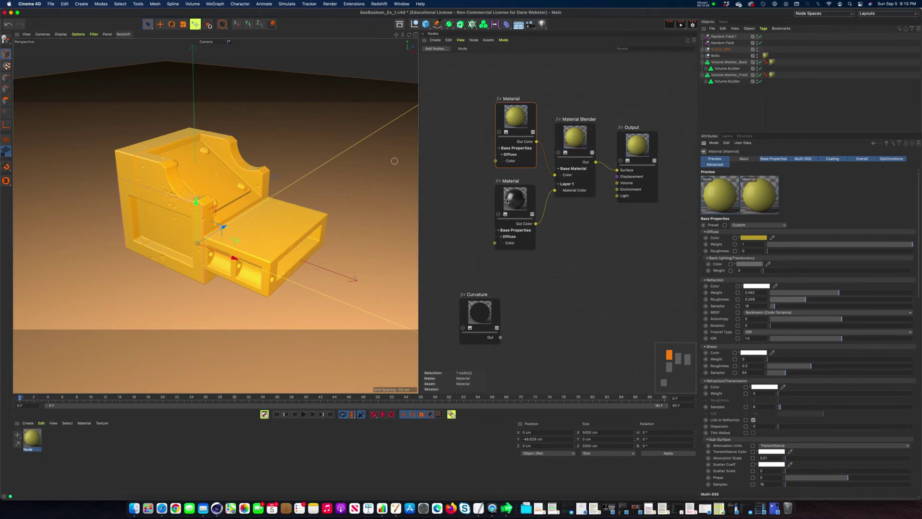
{"action": "left_click", "coordinate": [546, 238]}
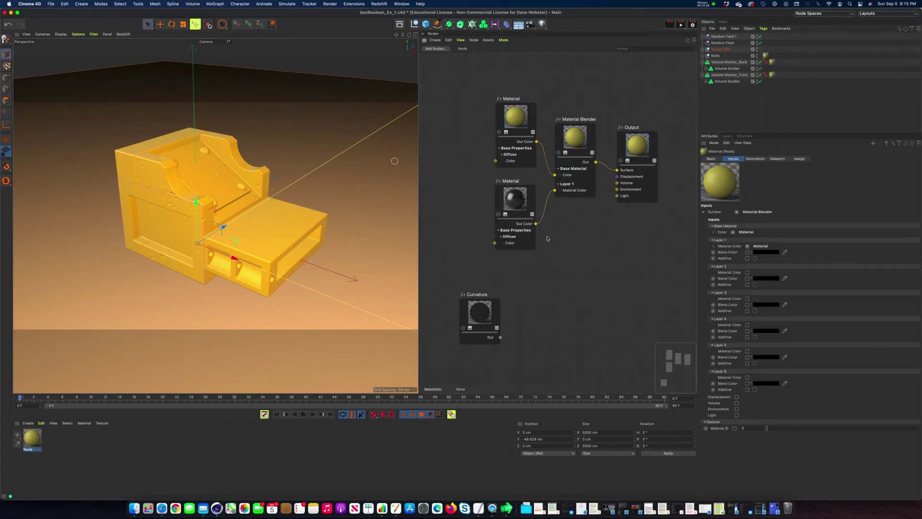
Step: Raise the Material Blender's Layer 1 Blend Color brightness to 100% and preview the box in the live Redshift render
{"action": "left_click", "coordinate": [581, 148]}
{"action": "left_click", "coordinate": [760, 246]}
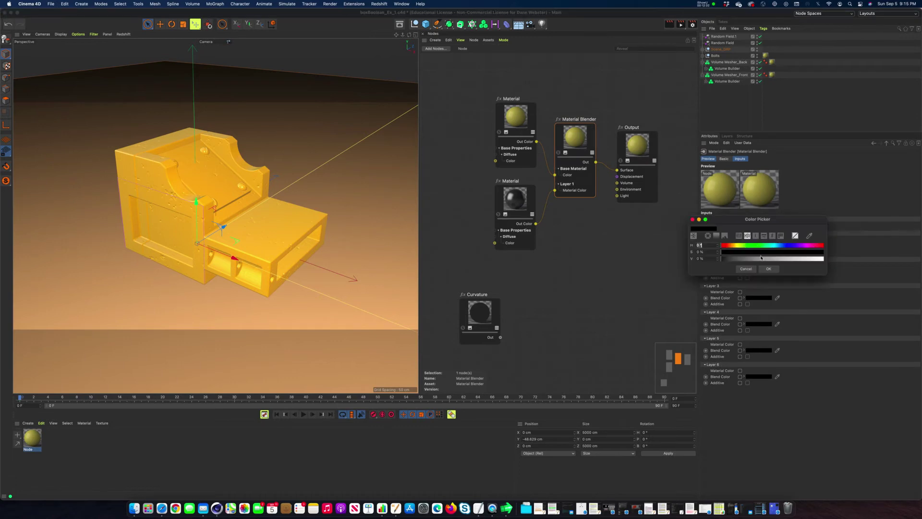
{"action": "left_click_drag", "start_coordinate": [761, 258], "coordinate": [823, 258]}
{"action": "left_click", "coordinate": [768, 269]}
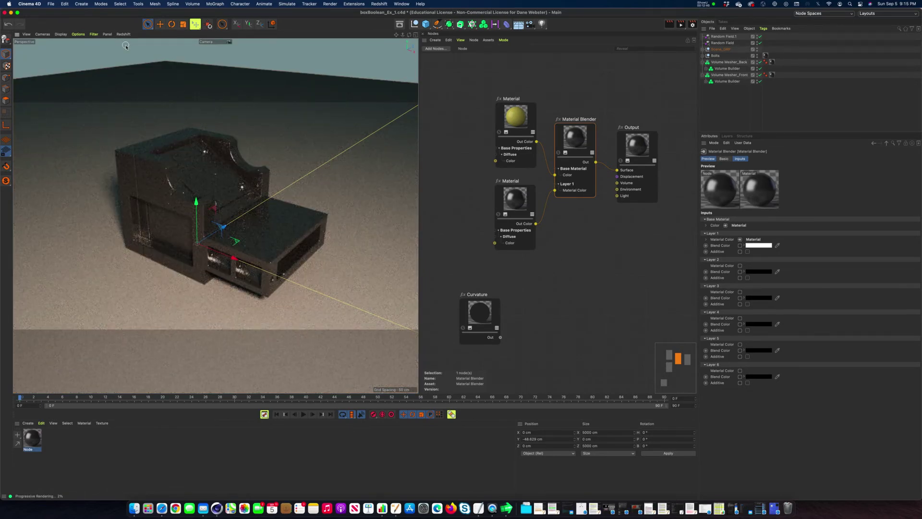
{"action": "left_click", "coordinate": [123, 34]}
{"action": "left_click", "coordinate": [132, 42]}
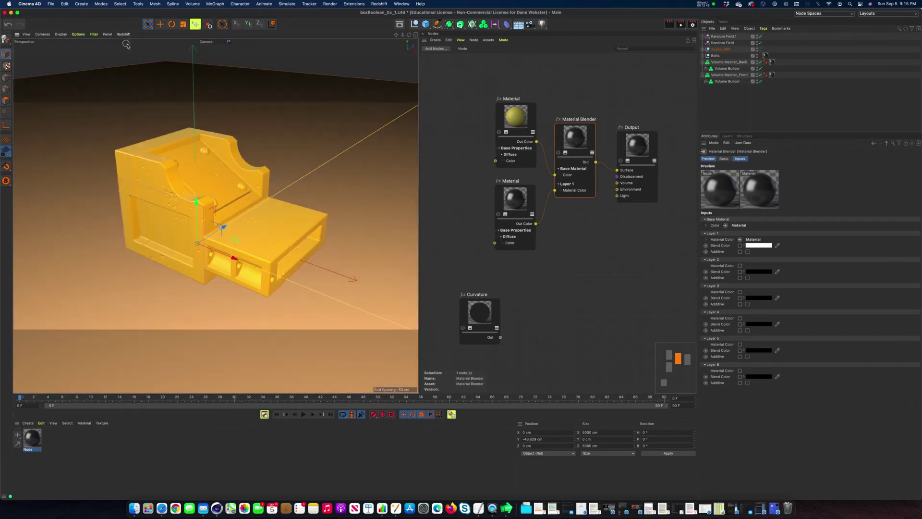
Step: Set the Layer 1 Blend Color to a mid grey and start the live Redshift render to view the mix
{"action": "left_click", "coordinate": [623, 154]}
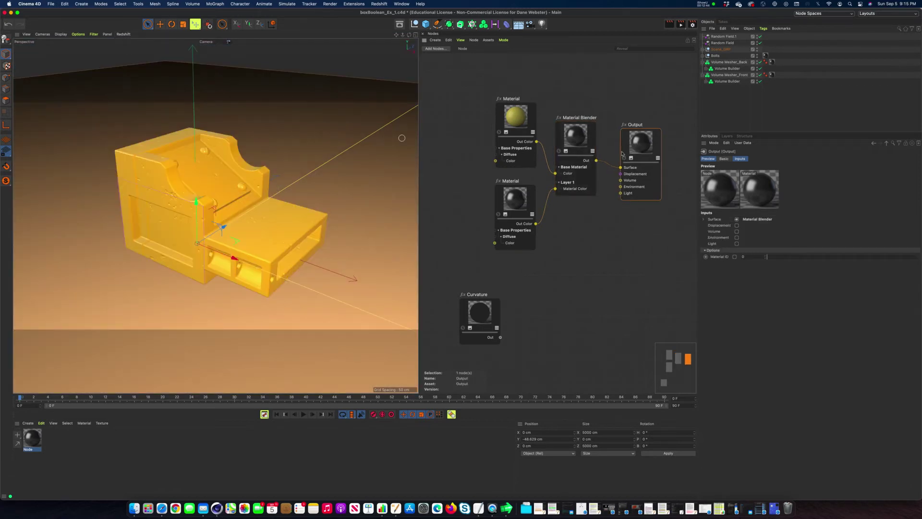
{"action": "left_click", "coordinate": [595, 156]}
{"action": "left_click", "coordinate": [758, 243]}
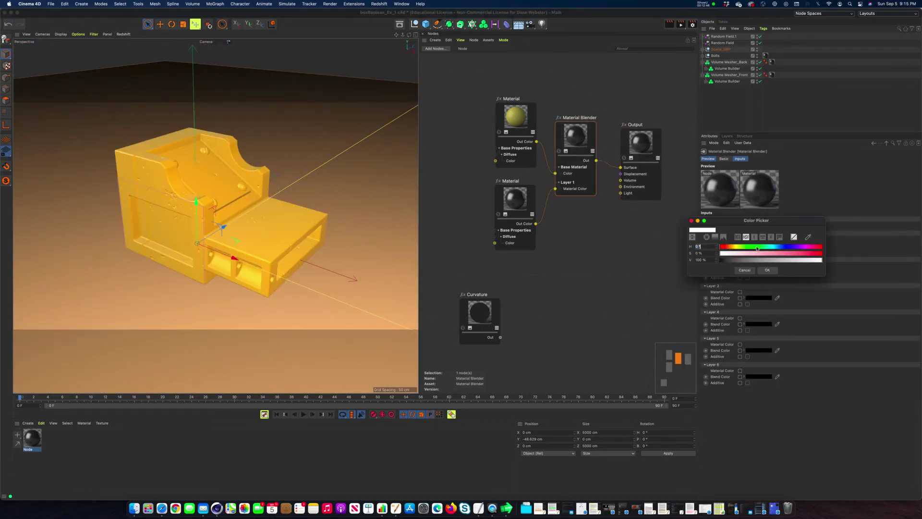
{"action": "left_click", "coordinate": [757, 261]}
{"action": "left_click", "coordinate": [767, 270]}
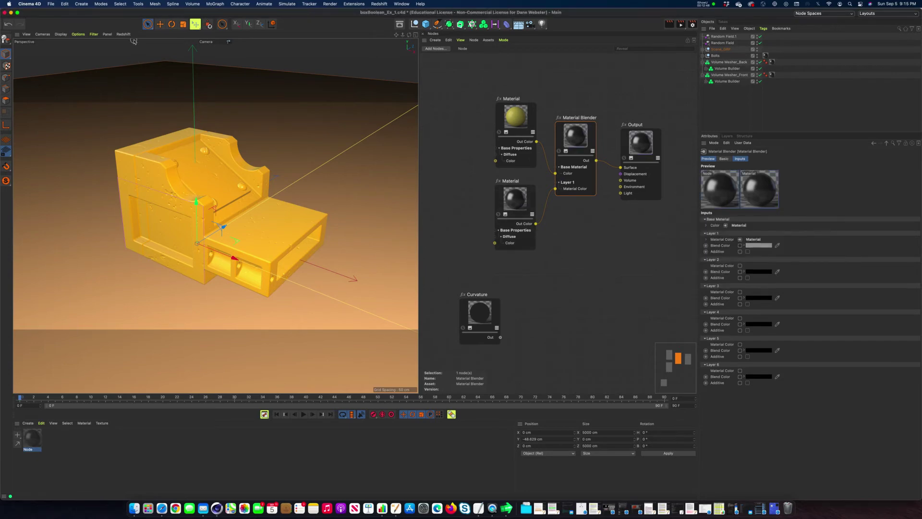
{"action": "left_click", "coordinate": [128, 36]}
{"action": "left_click", "coordinate": [130, 43]}
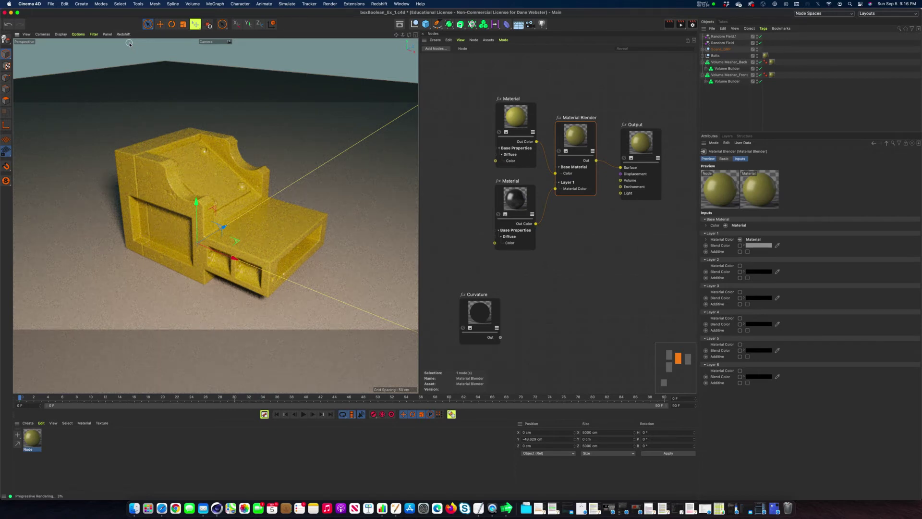
Step: Darken the Layer 1 Blend Color in stages, through 19% brightness down to 0%, while the live render is running
{"action": "left_click", "coordinate": [759, 245]}
{"action": "left_click", "coordinate": [739, 260]}
{"action": "left_click", "coordinate": [766, 270]}
{"action": "left_click", "coordinate": [759, 247]}
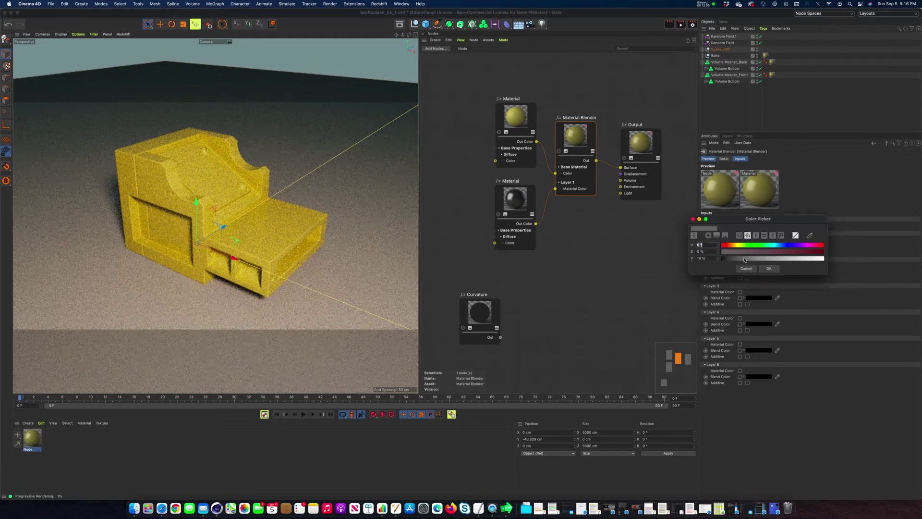
{"action": "left_click", "coordinate": [733, 261]}
{"action": "left_click", "coordinate": [770, 271]}
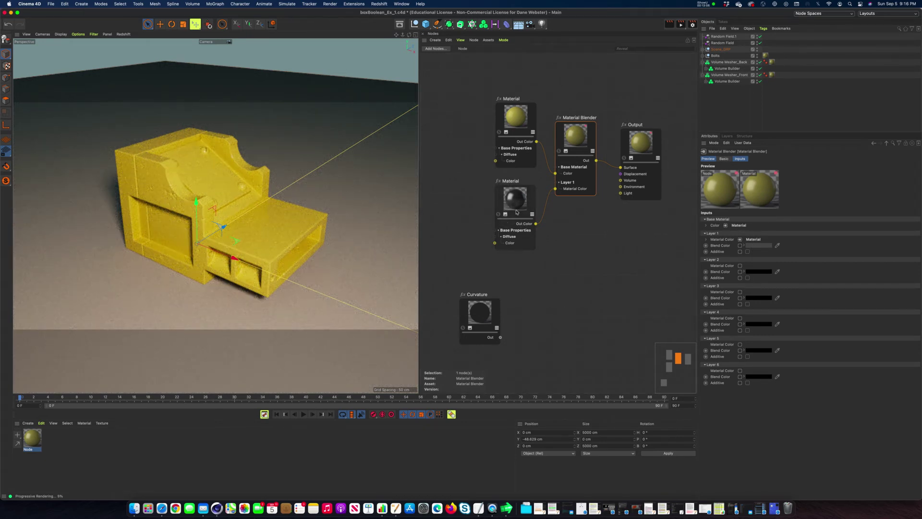
{"action": "left_click", "coordinate": [759, 247]}
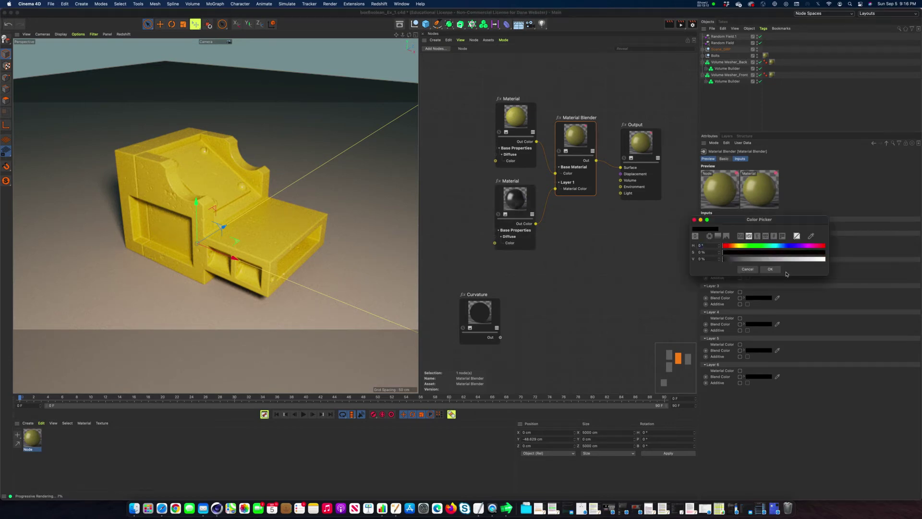
{"action": "left_click", "coordinate": [770, 269]}
{"action": "left_click", "coordinate": [624, 273]}
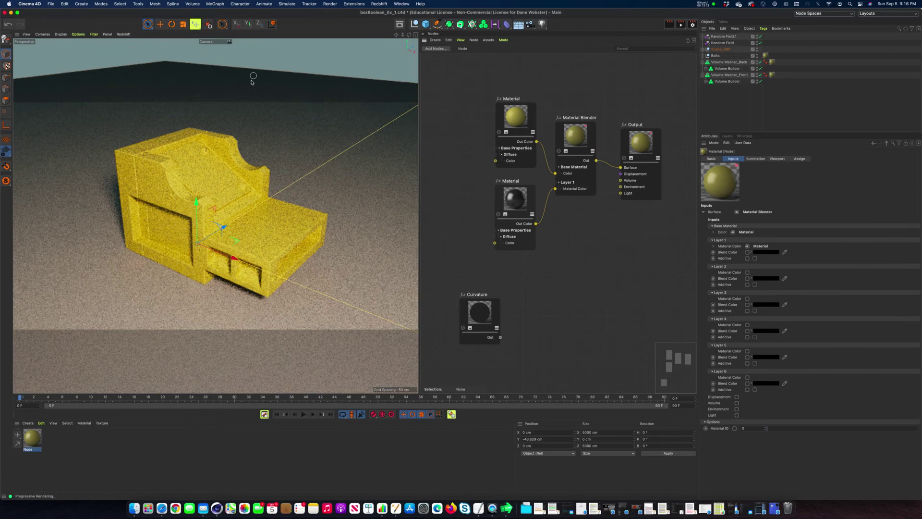
Step: Save the project and stop the live Redshift render in the viewport
{"action": "left_click", "coordinate": [51, 4]}
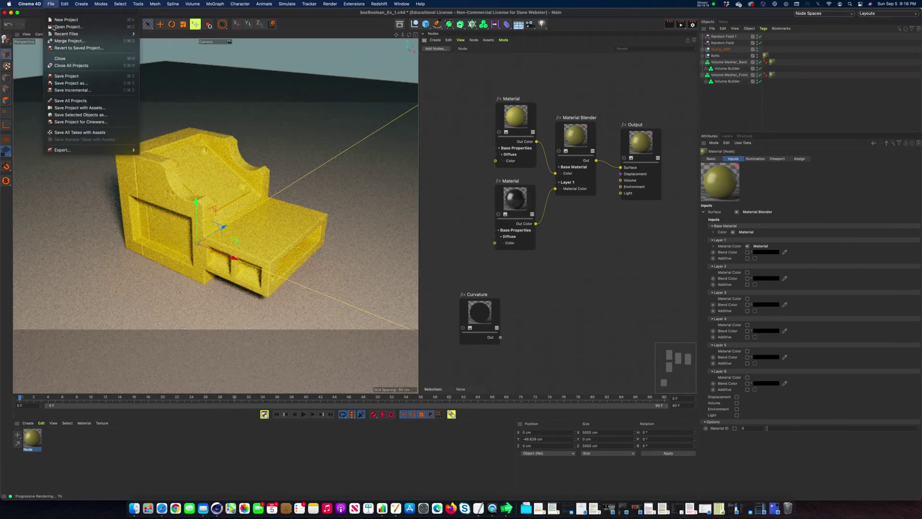
{"action": "left_click", "coordinate": [71, 76]}
{"action": "left_click", "coordinate": [126, 35]}
{"action": "left_click", "coordinate": [130, 44]}
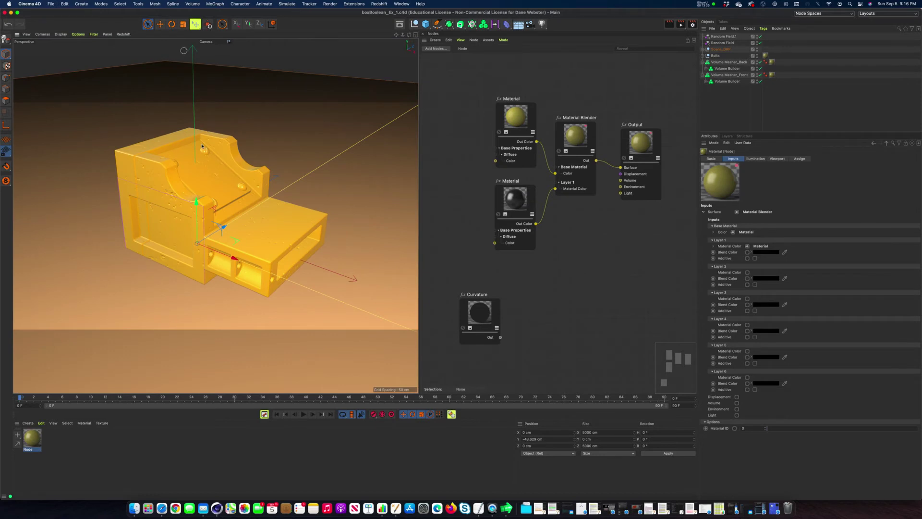
Step: Rearrange the graph with the Curvature node directly below the two aligned Materials and the Material Blender and Output farther from them
{"action": "left_click_drag", "start_coordinate": [535, 126], "coordinate": [529, 126]}
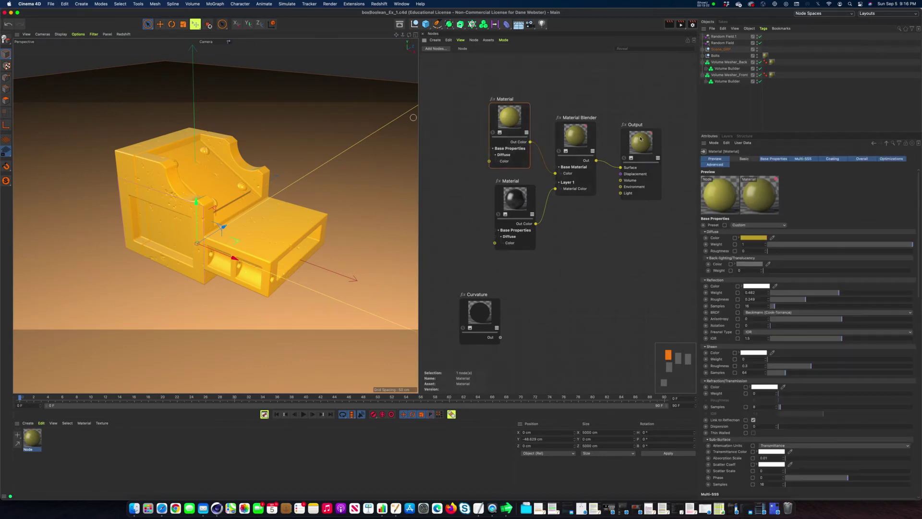
{"action": "left_click_drag", "start_coordinate": [640, 138], "coordinate": [645, 135]}
{"action": "left_click_drag", "start_coordinate": [586, 139], "coordinate": [592, 140]}
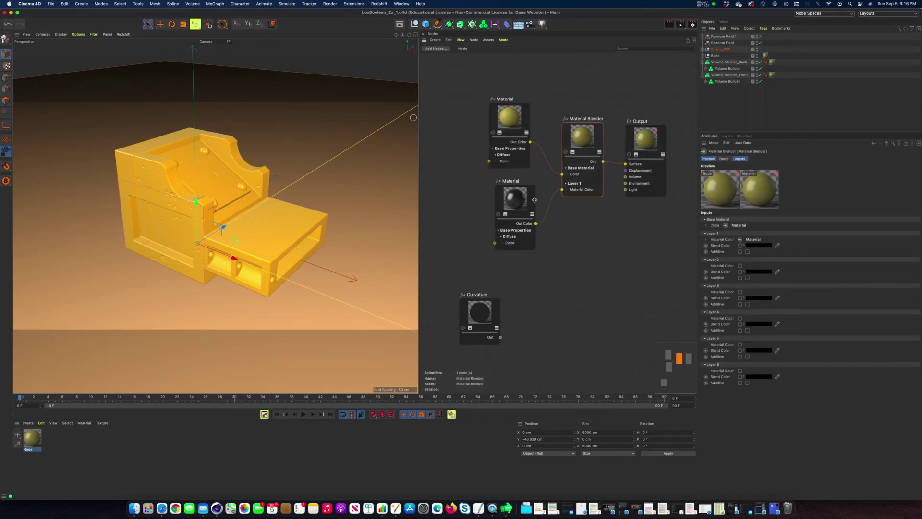
{"action": "left_click_drag", "start_coordinate": [524, 201], "coordinate": [518, 197]}
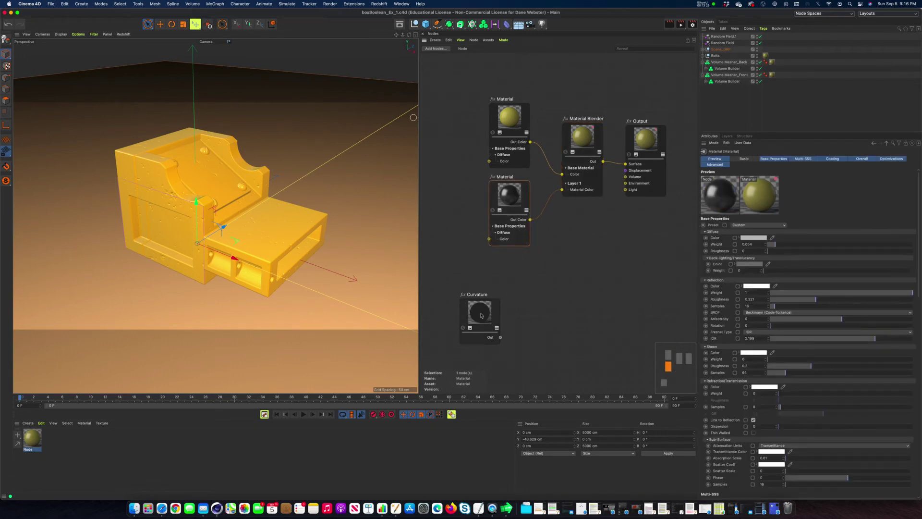
{"action": "left_click_drag", "start_coordinate": [481, 315], "coordinate": [512, 283]}
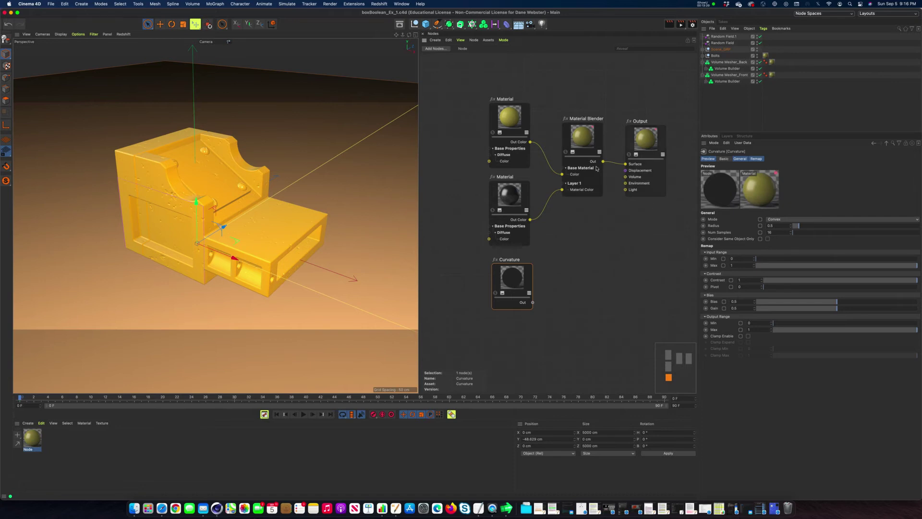
Step: Connect the Curvature node's output to the Material Blender's Layer 1 Blend Color input
{"action": "left_click", "coordinate": [582, 155]}
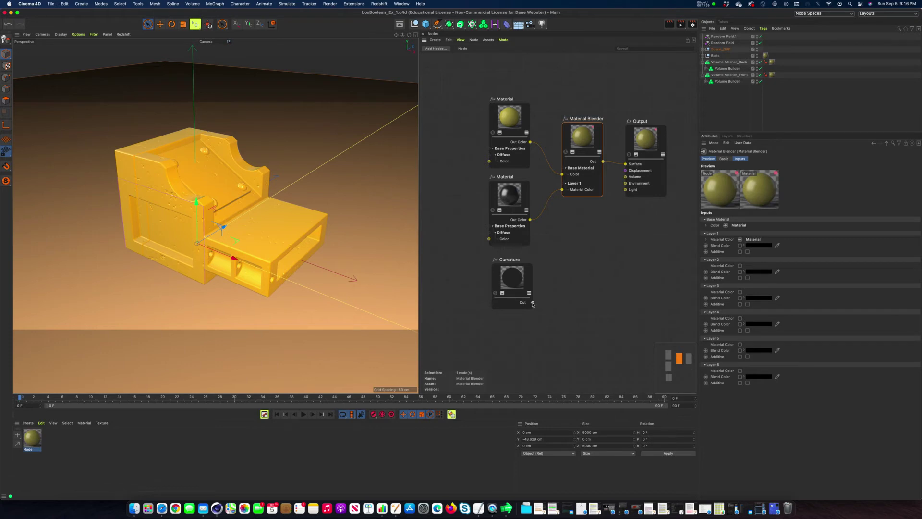
{"action": "left_click_drag", "start_coordinate": [533, 304], "coordinate": [584, 181]}
{"action": "mouse_move", "coordinate": [592, 188]}
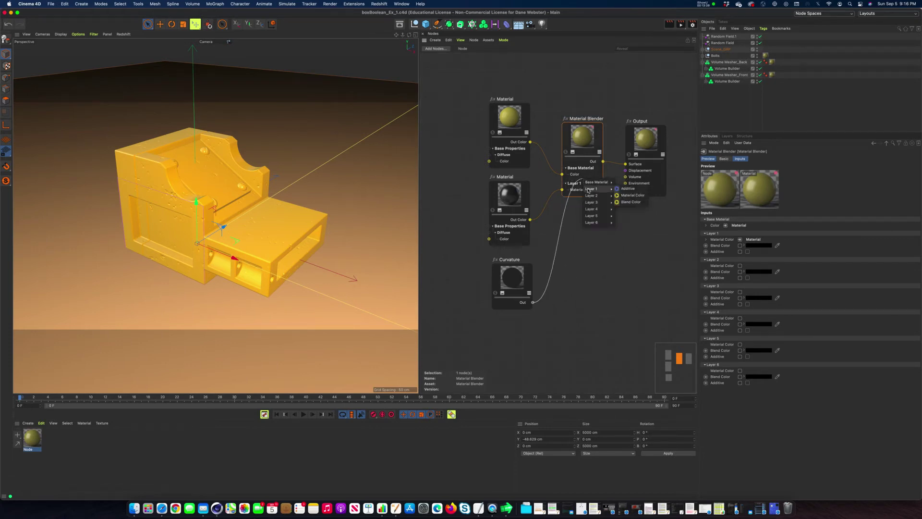
{"action": "left_click", "coordinate": [630, 202]}
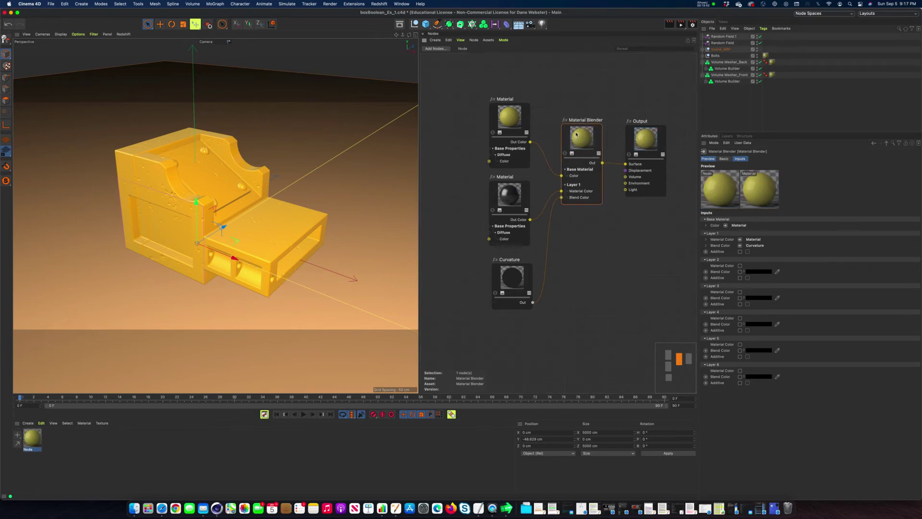
Step: Recolor the lower Material node's Diffuse to a saturated blue with hue 220° and raise its Diffuse Weight to 0.834
{"action": "left_click", "coordinate": [123, 34]}
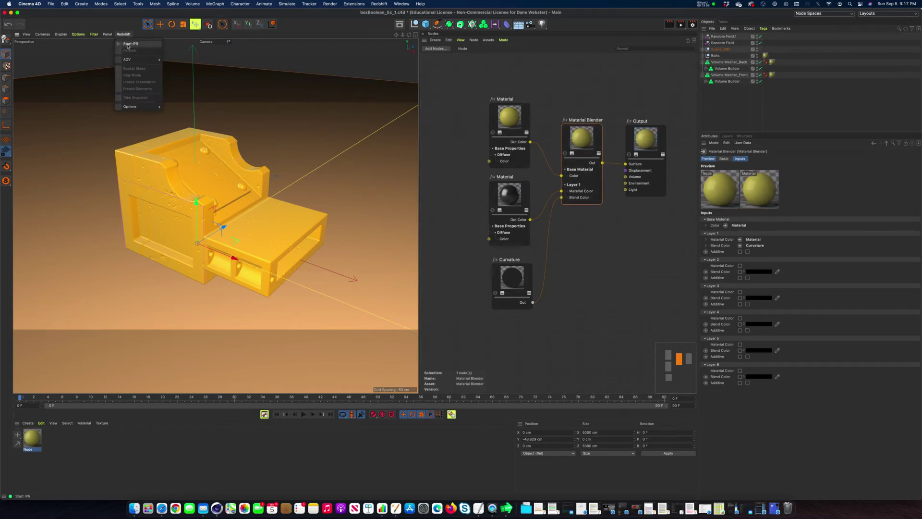
{"action": "left_click", "coordinate": [605, 282]}
{"action": "left_click", "coordinate": [509, 199]}
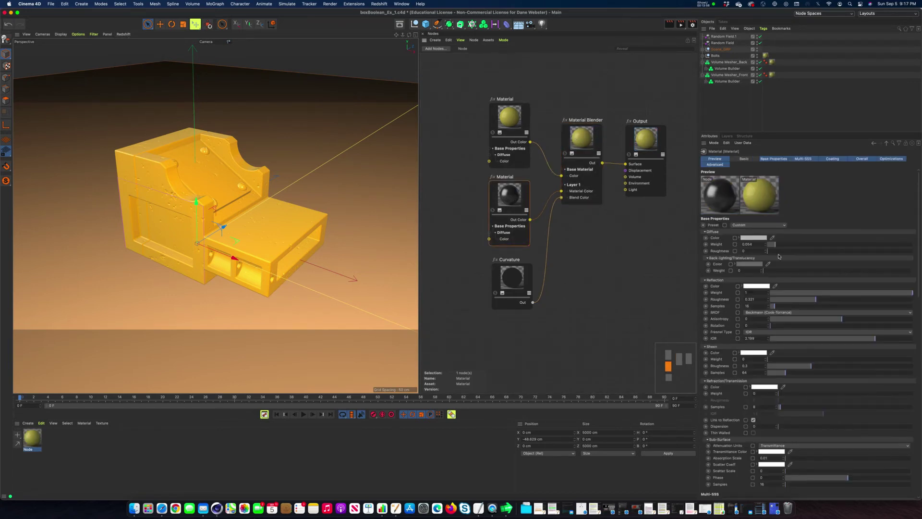
{"action": "left_click", "coordinate": [754, 238]}
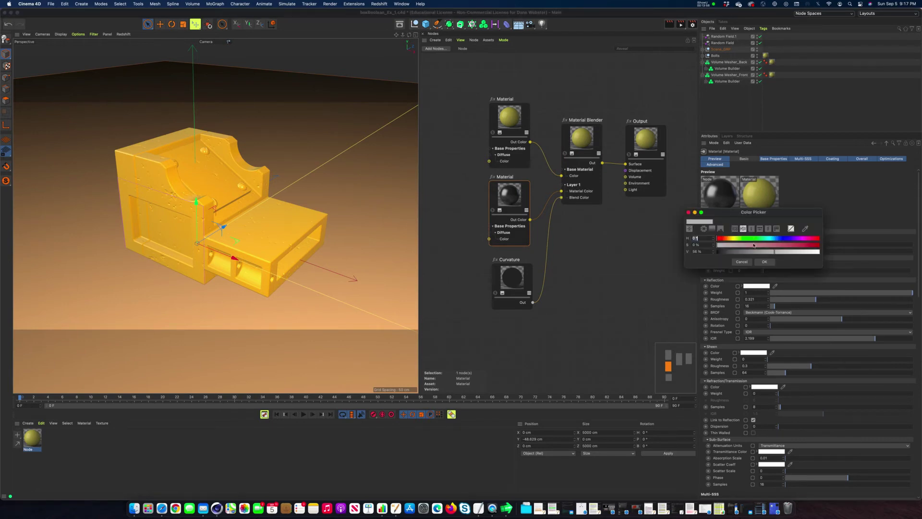
{"action": "left_click_drag", "start_coordinate": [757, 245], "coordinate": [779, 238]}
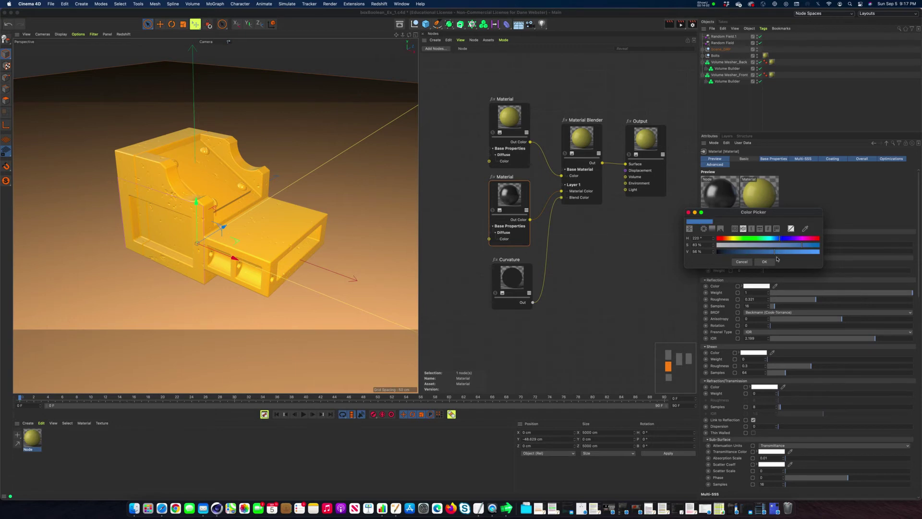
{"action": "left_click", "coordinate": [764, 262]}
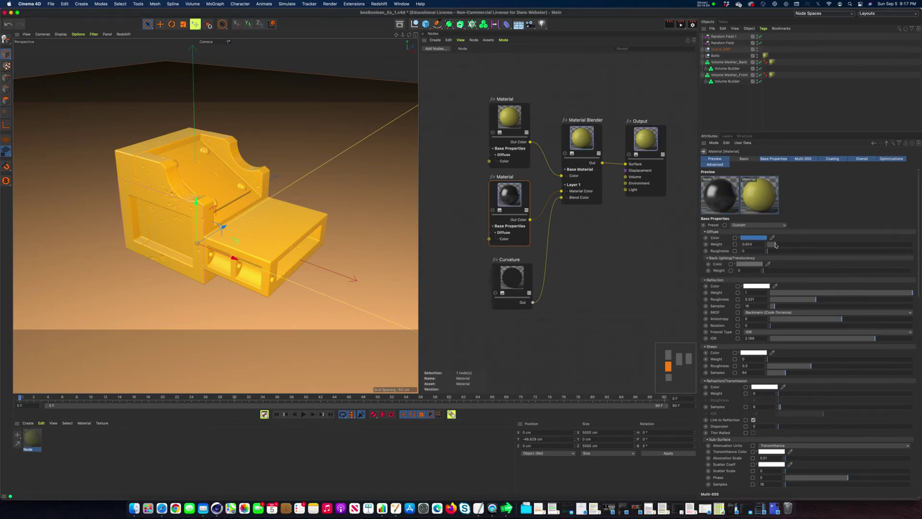
{"action": "left_click_drag", "start_coordinate": [841, 244], "coordinate": [855, 244]}
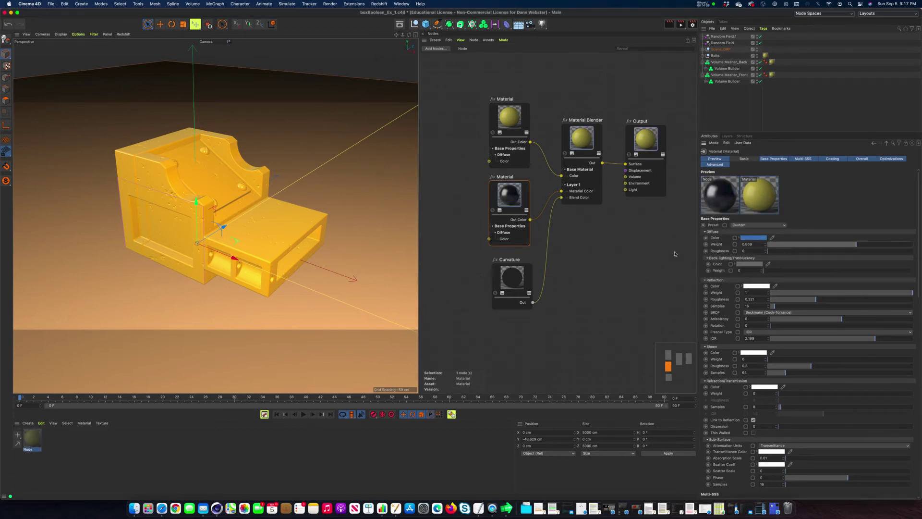
{"action": "left_click", "coordinate": [888, 244]}
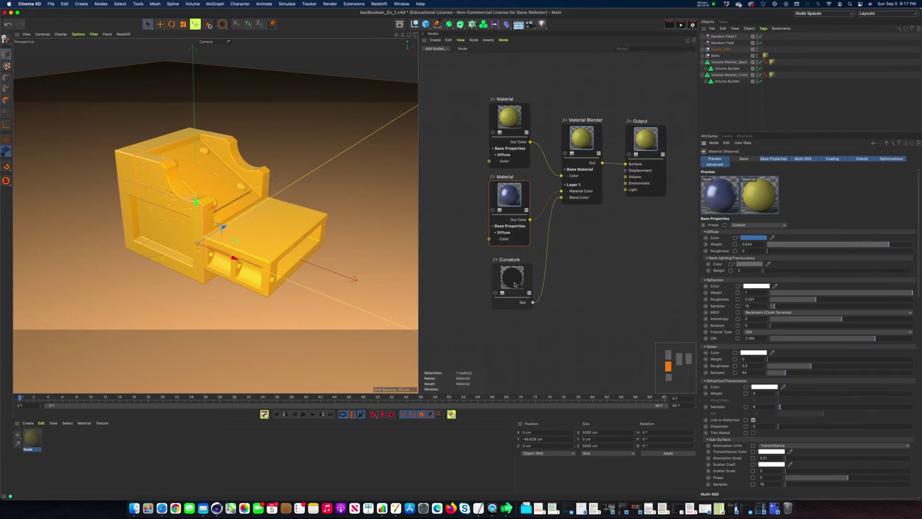
Step: Nudge the Curvature node slightly away from the Material Blender and start the live Redshift render in the viewport
{"action": "left_click_drag", "start_coordinate": [516, 286], "coordinate": [509, 285]}
{"action": "left_click", "coordinate": [124, 34]}
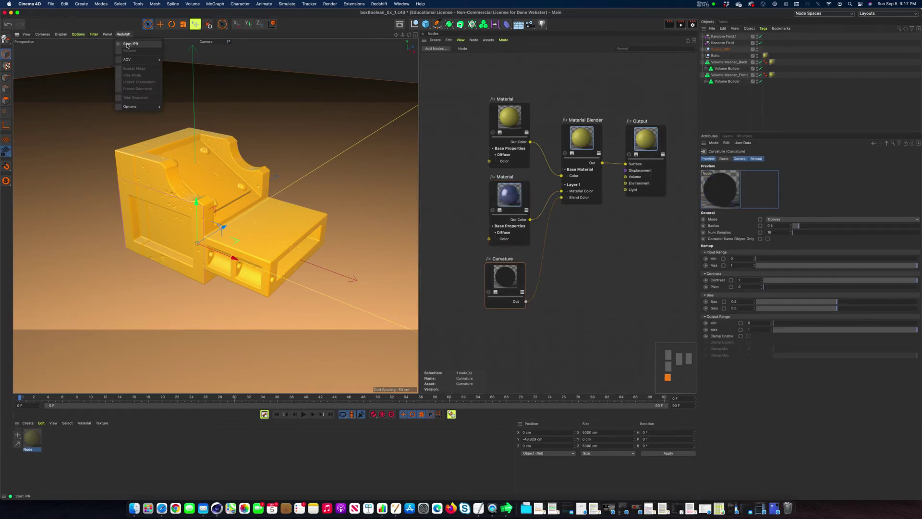
{"action": "left_click", "coordinate": [128, 44]}
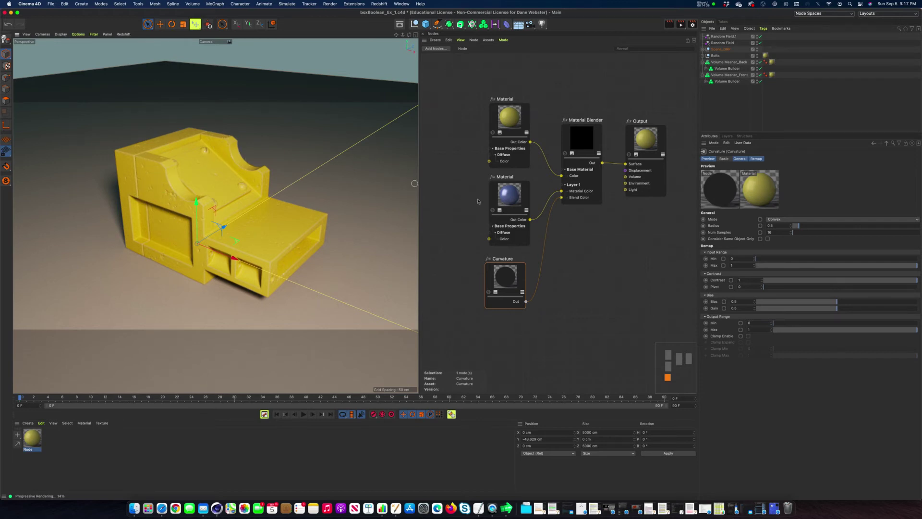
Step: Align the yellow and blue Material nodes above the Curvature node and stop the live Redshift render
{"action": "left_click_drag", "start_coordinate": [511, 125], "coordinate": [506, 123]}
{"action": "left_click_drag", "start_coordinate": [507, 201], "coordinate": [502, 199]}
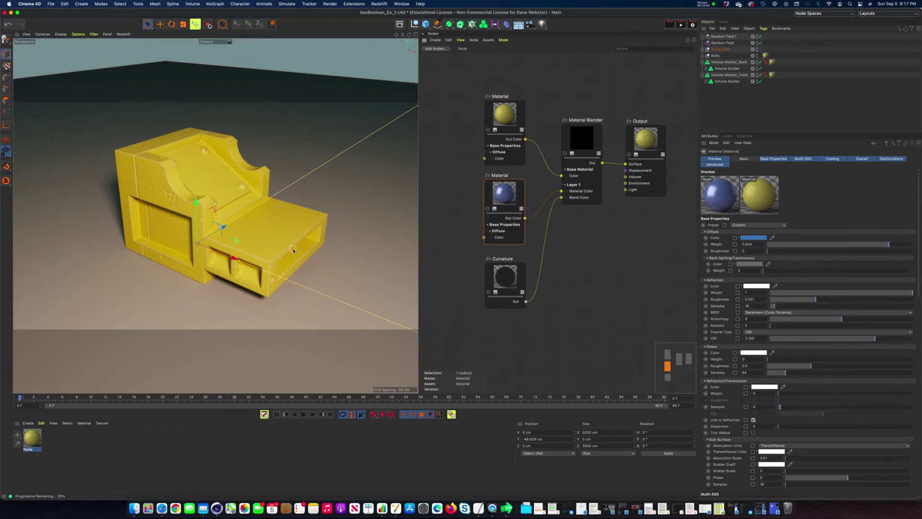
{"action": "left_click", "coordinate": [504, 277]}
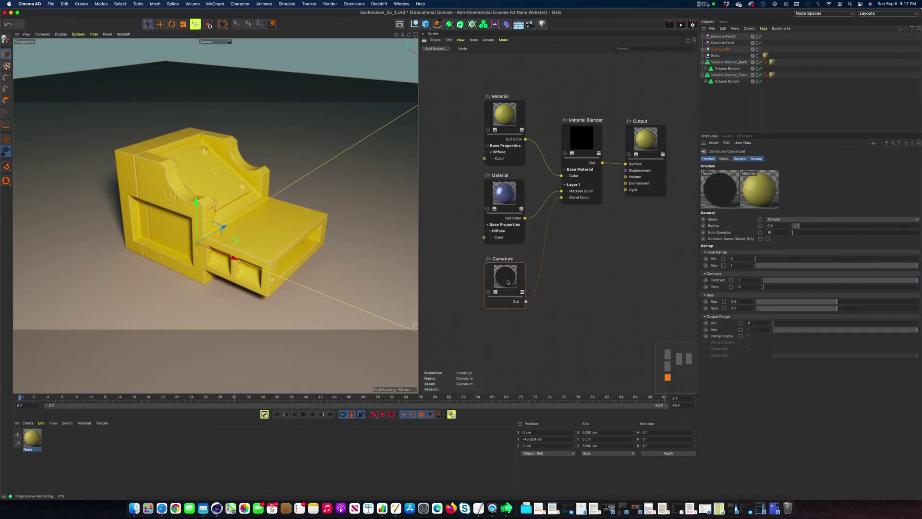
{"action": "left_click", "coordinate": [123, 34]}
{"action": "left_click", "coordinate": [123, 35]}
{"action": "left_click", "coordinate": [123, 34]}
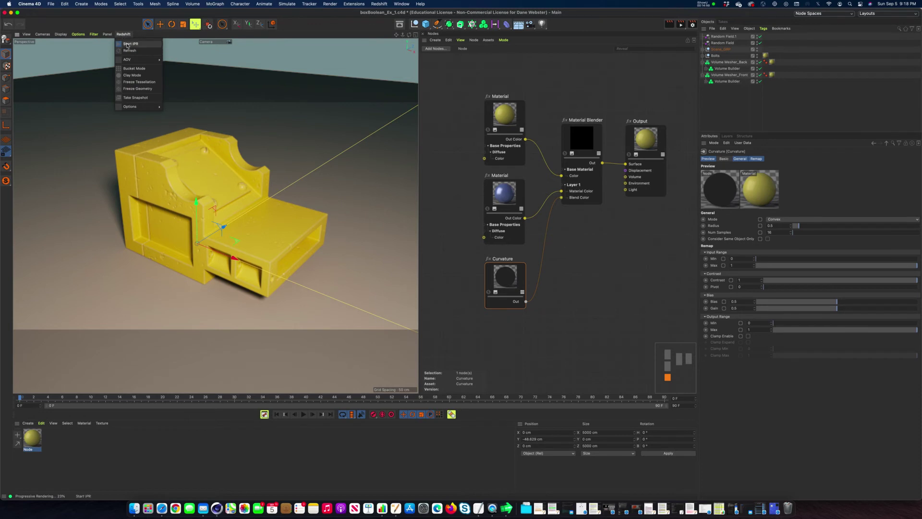
{"action": "left_click", "coordinate": [130, 44]}
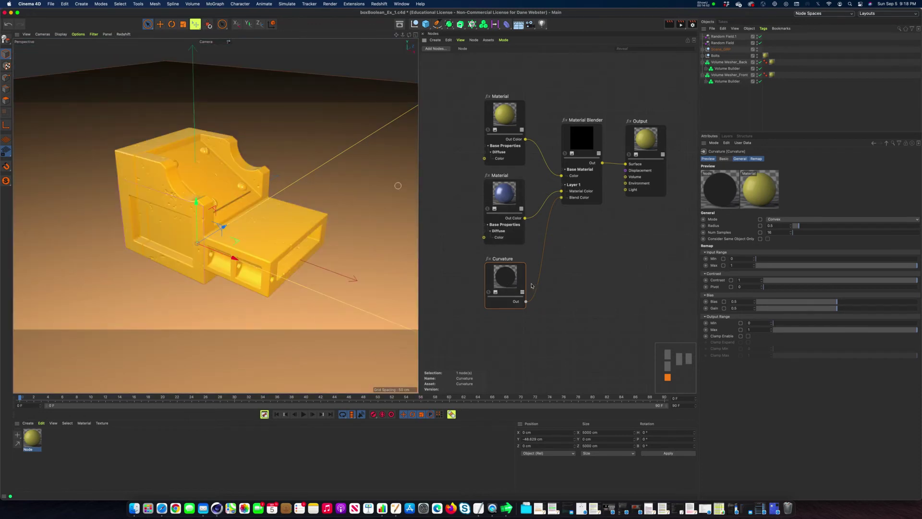
Step: Connect the Curvature node's output directly to the Output node's Surface and start the live render to preview the edge mask
{"action": "left_click_drag", "start_coordinate": [509, 270], "coordinate": [507, 268]}
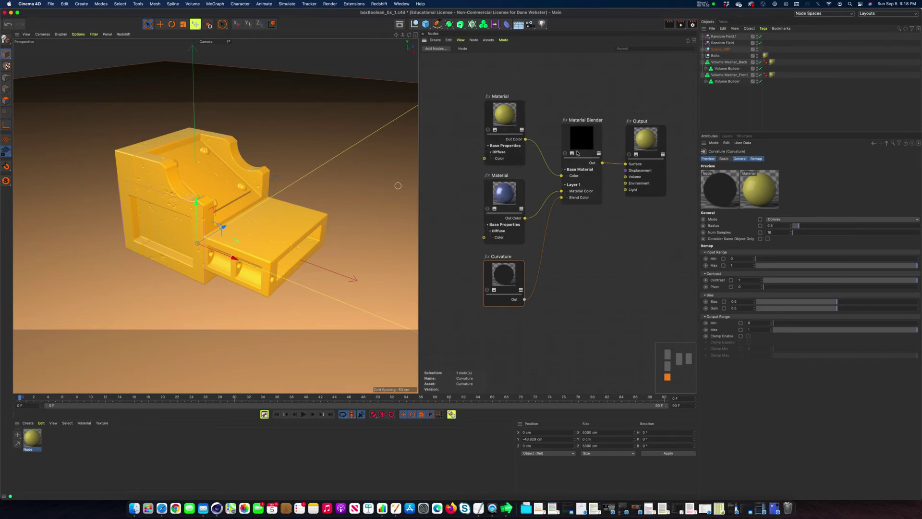
{"action": "left_click_drag", "start_coordinate": [524, 299], "coordinate": [626, 164]}
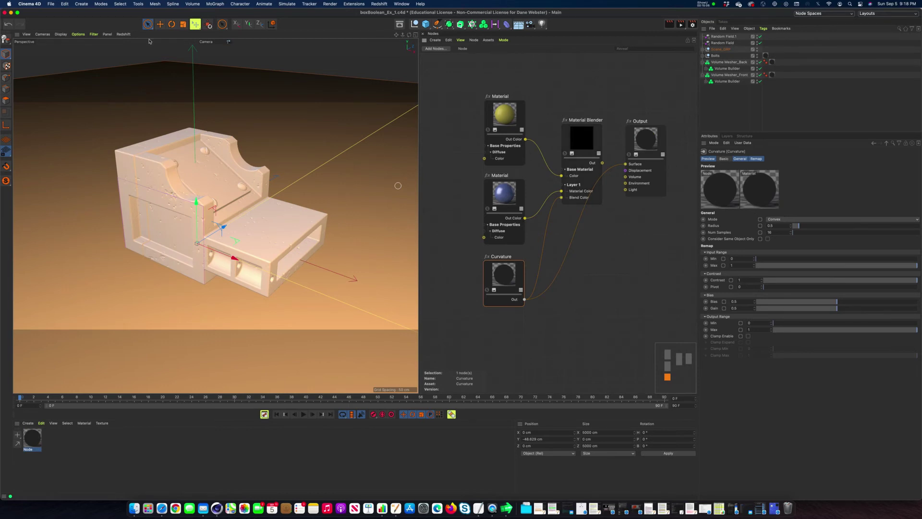
{"action": "left_click", "coordinate": [123, 35]}
{"action": "left_click", "coordinate": [123, 37]}
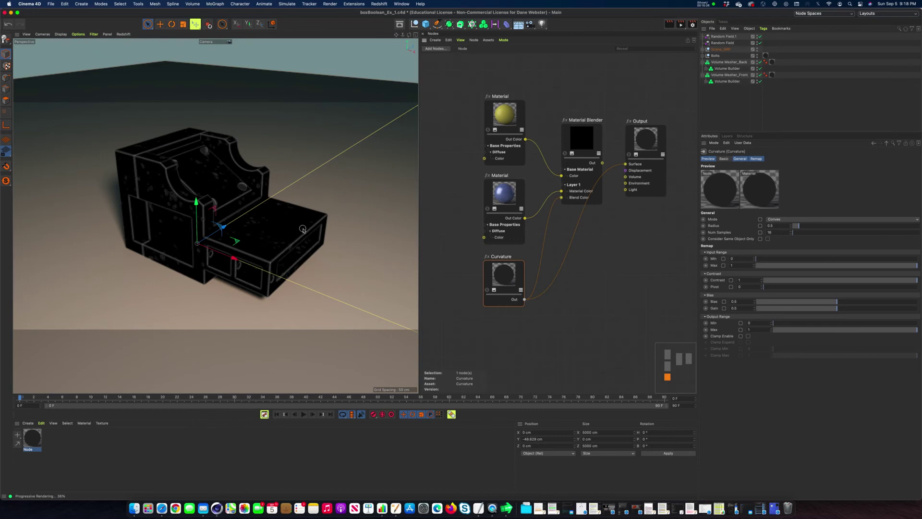
Step: Set the Curvature node's Contrast to 3 and stop the live Redshift render
{"action": "left_click", "coordinate": [741, 280]}
{"action": "type", "text": "3"}
{"action": "key", "text": "Return"}
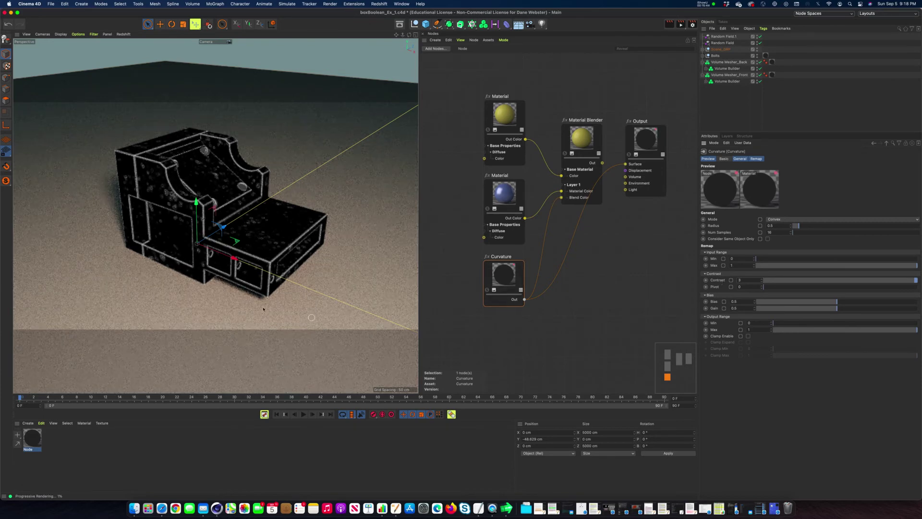
{"action": "left_click", "coordinate": [124, 34]}
{"action": "left_click", "coordinate": [129, 47]}
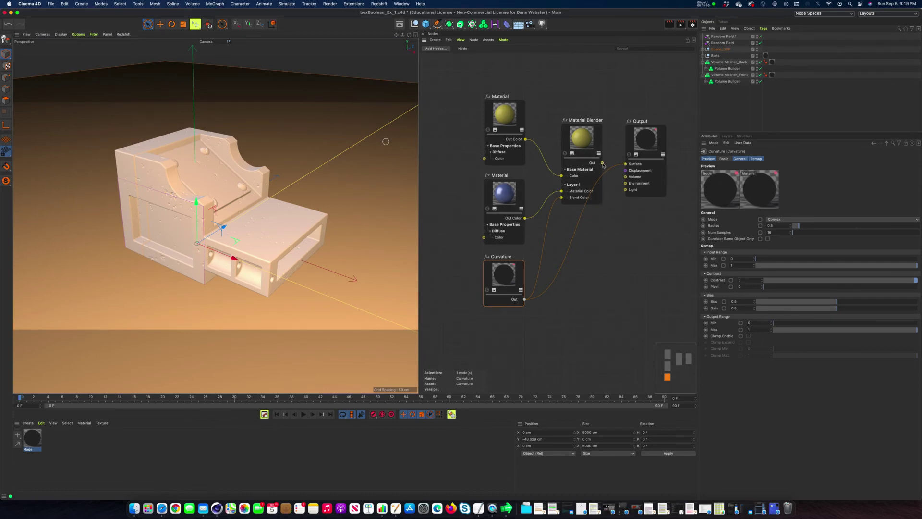
Step: Reconnect the Material Blender's output to the Output node's Surface and check it briefly in the live Redshift render
{"action": "left_click_drag", "start_coordinate": [602, 164], "coordinate": [625, 164]}
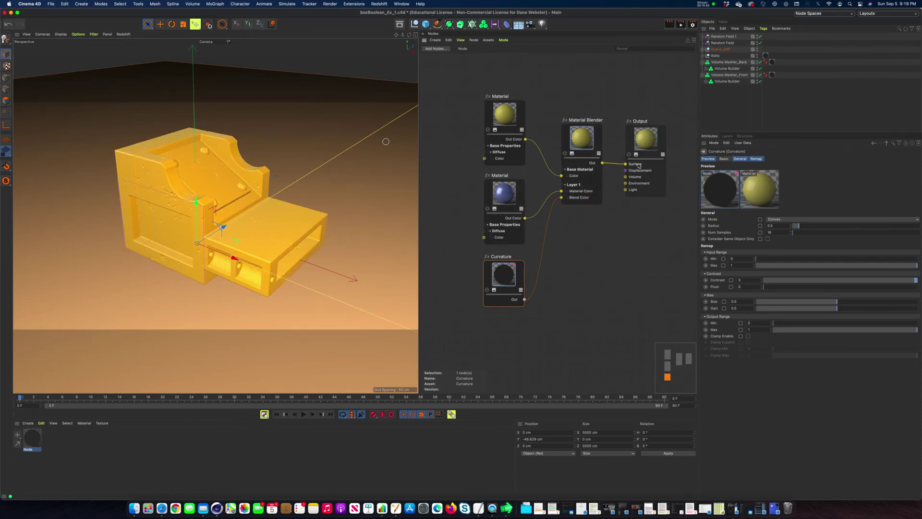
{"action": "left_click", "coordinate": [124, 35]}
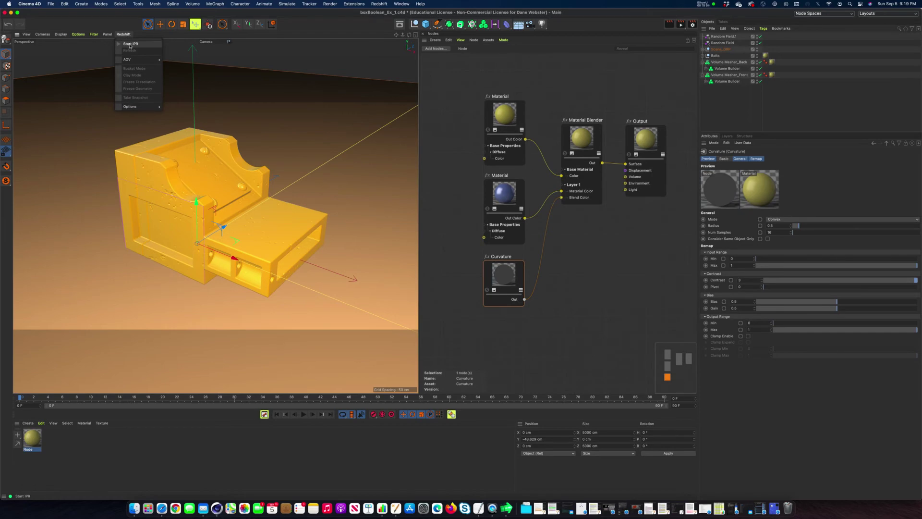
{"action": "left_click", "coordinate": [130, 47]}
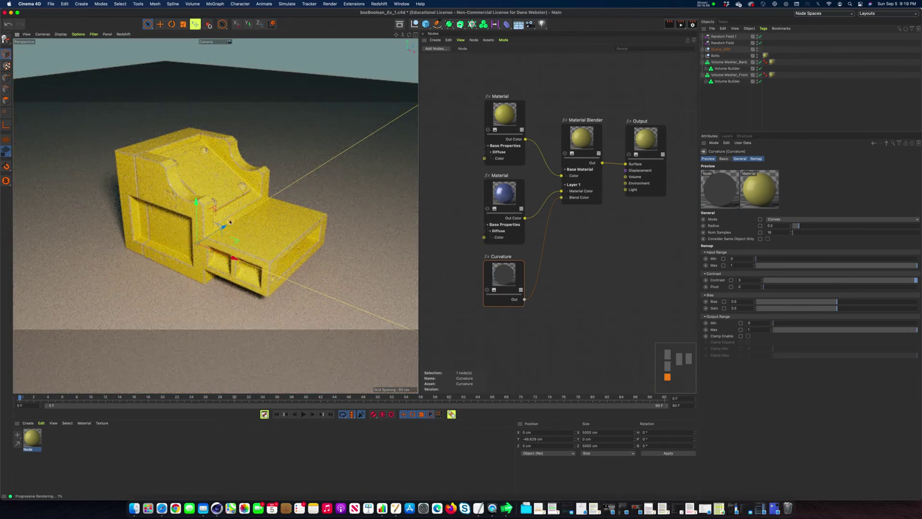
{"action": "left_click", "coordinate": [123, 35]}
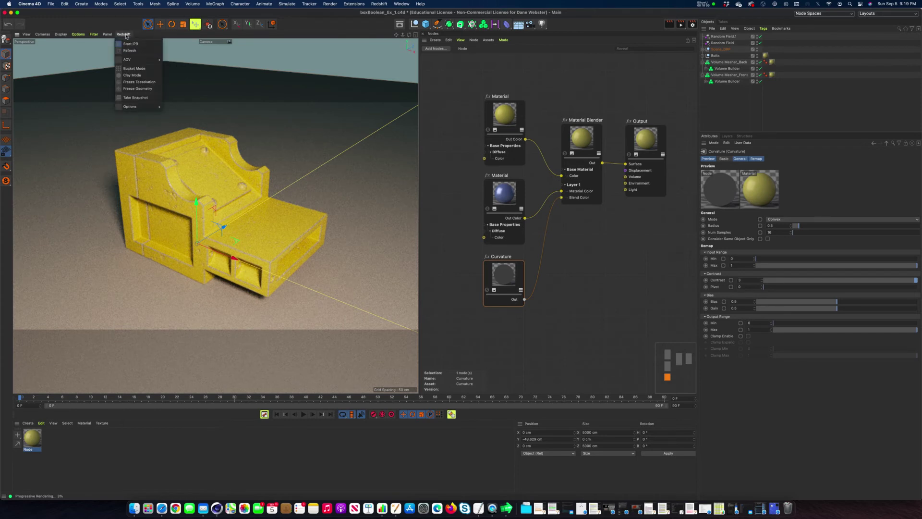
{"action": "left_click", "coordinate": [130, 44]}
Step: Render the scene in the Redshift RenderView and enlarge and reposition its window beside the attributes
{"action": "left_click", "coordinate": [330, 4]}
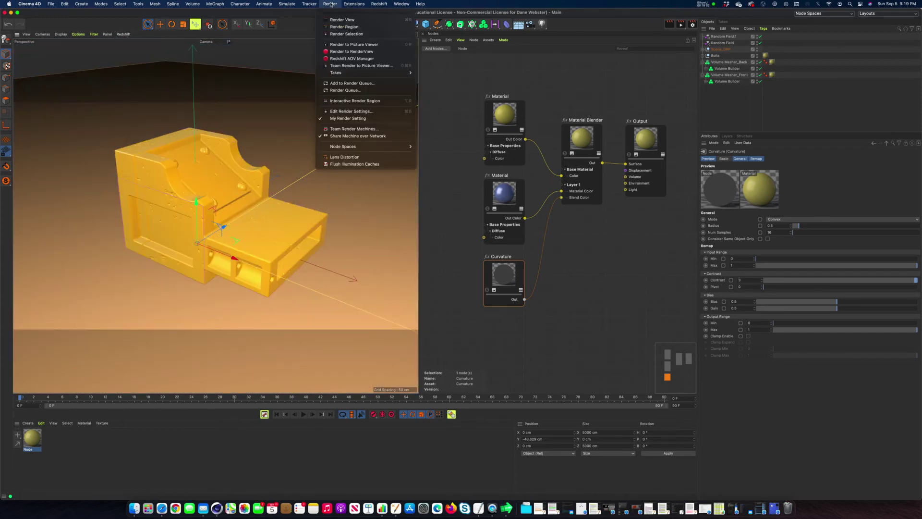
{"action": "left_click", "coordinate": [372, 51]}
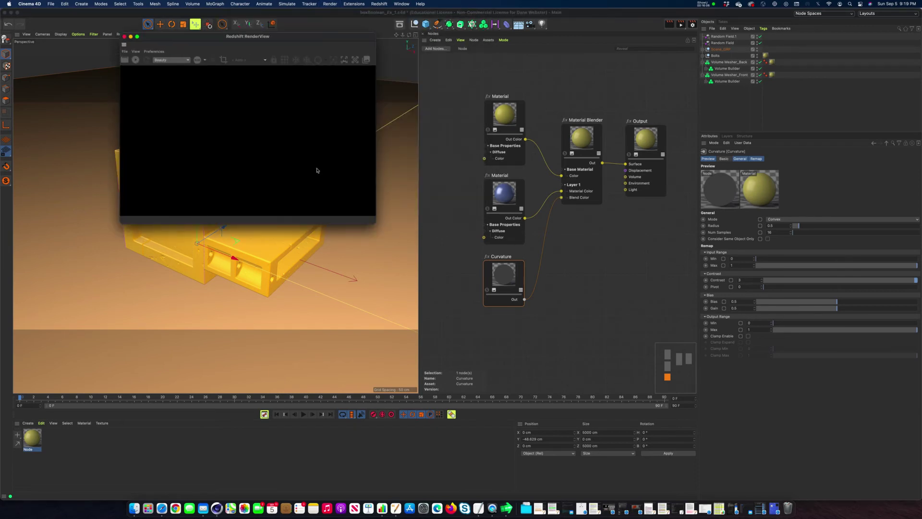
{"action": "left_click_drag", "start_coordinate": [375, 223], "coordinate": [561, 338]}
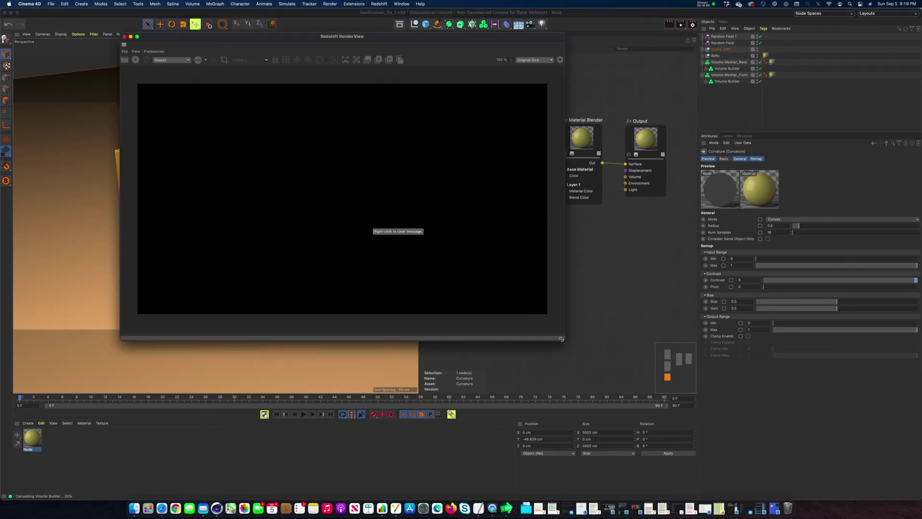
{"action": "left_click_drag", "start_coordinate": [454, 37], "coordinate": [428, 47]}
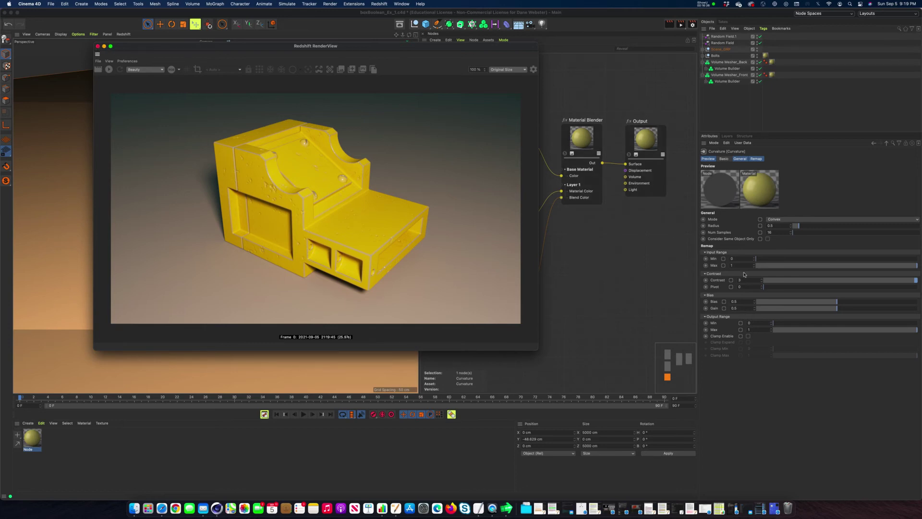
Step: Set the Curvature node's Radius to 2
{"action": "left_click", "coordinate": [780, 227]}
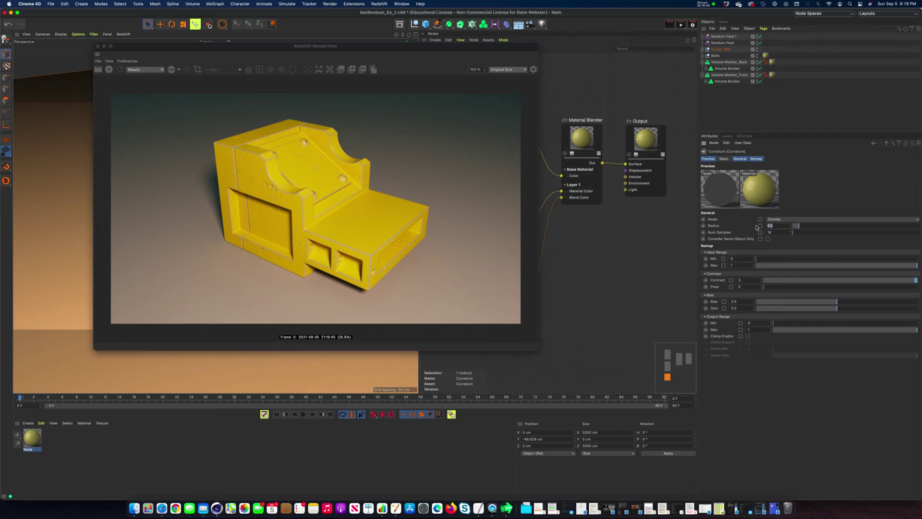
{"action": "type", "text": "2"}
{"action": "key", "text": "Return"}
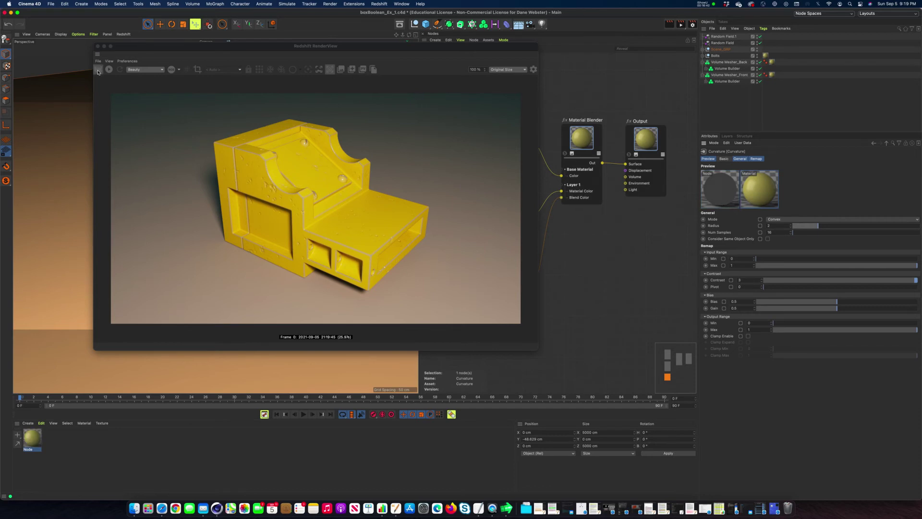
Step: Take a snapshot of the existing render, render the frame again, and snapshot the new result
{"action": "left_click", "coordinate": [354, 71]}
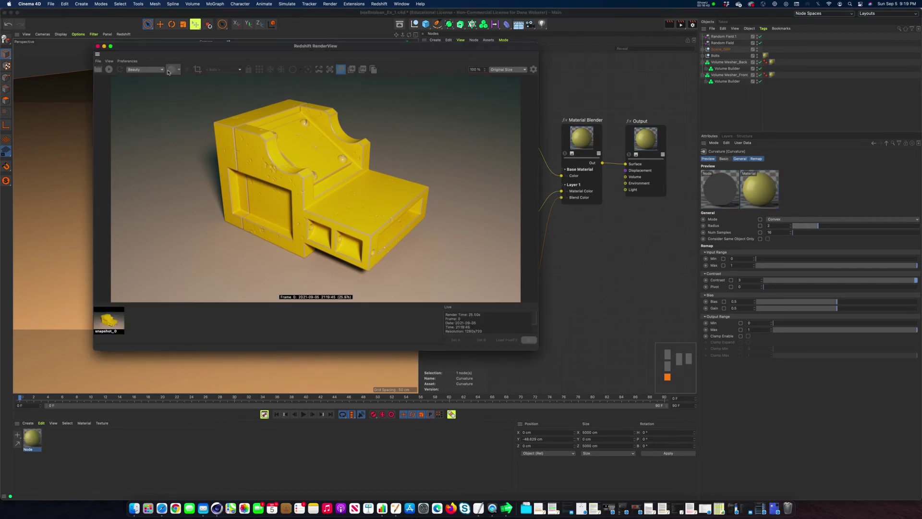
{"action": "left_click", "coordinate": [98, 71]}
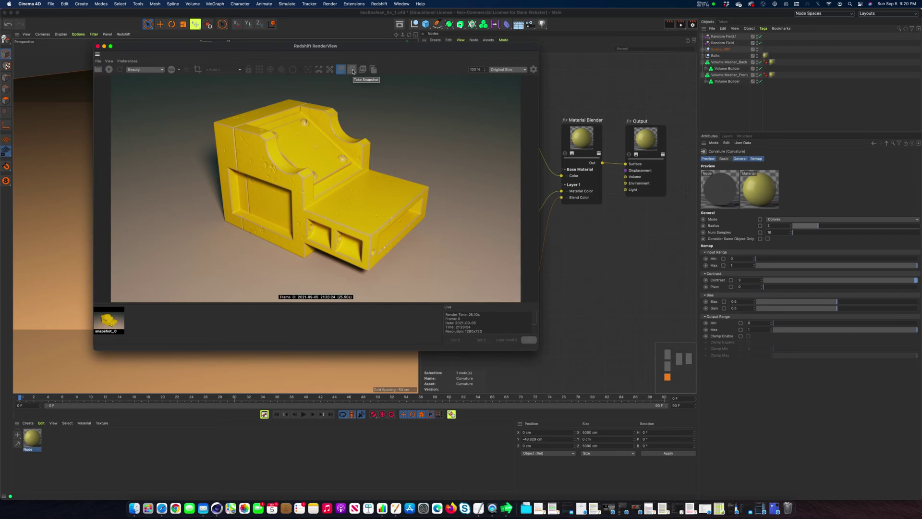
{"action": "left_click", "coordinate": [352, 70]}
Step: Compare the edge wear between snapshot_0 and snapshot_1 in the RenderView
{"action": "left_click", "coordinate": [117, 324]}
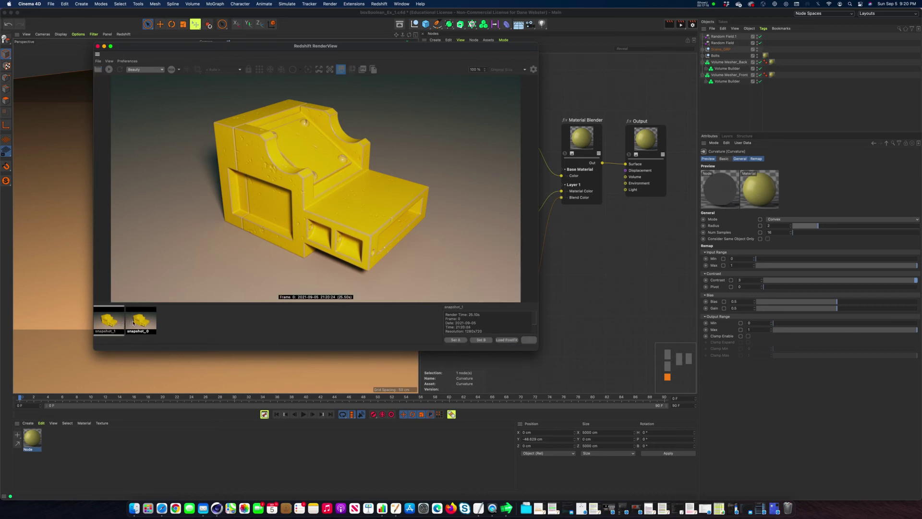
{"action": "left_click", "coordinate": [132, 324]}
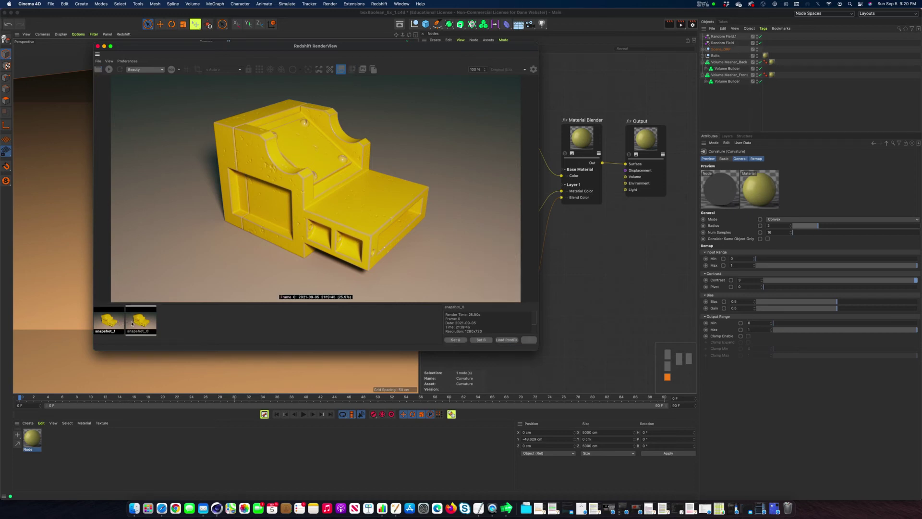
{"action": "left_click", "coordinate": [114, 324]}
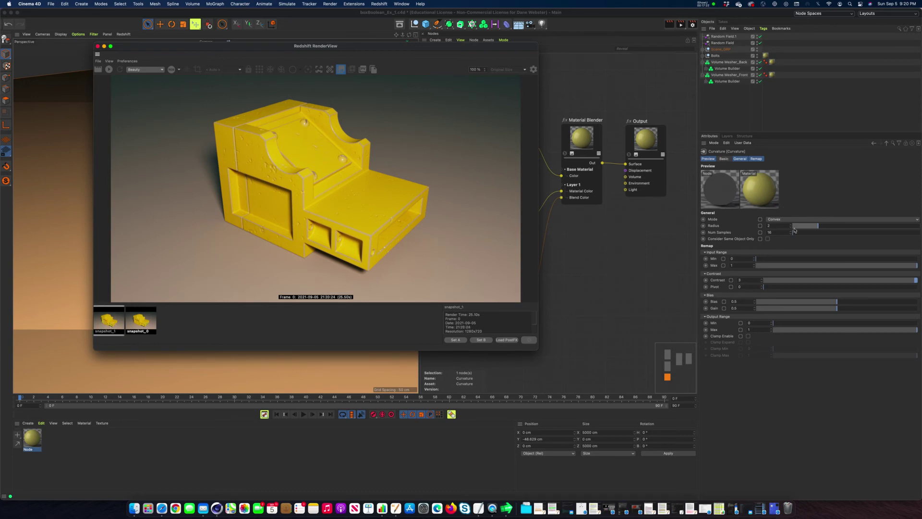
Step: Set the Curvature node's Radius to 1 and raise its Bias to 0.57 and Gain to about 0.75
{"action": "left_click", "coordinate": [783, 226]}
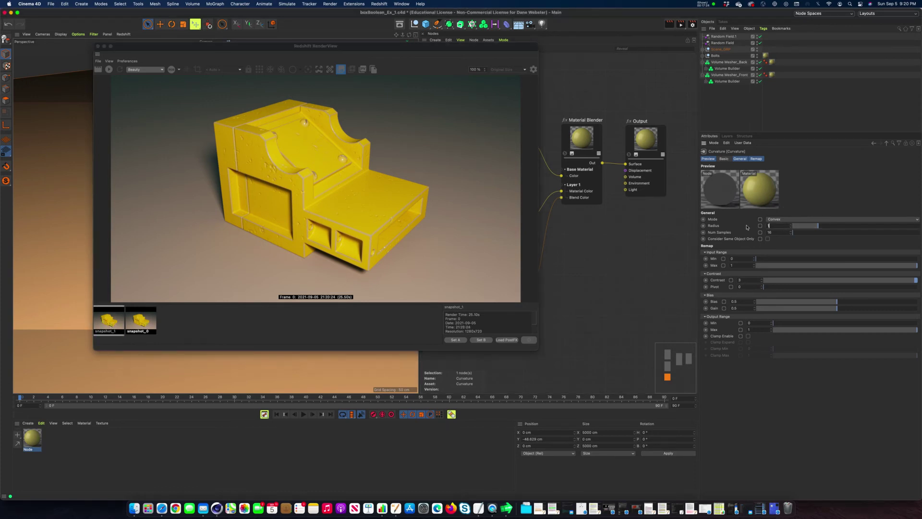
{"action": "type", "text": "1"}
{"action": "key", "text": "Return"}
{"action": "left_click", "coordinate": [848, 302]}
{"action": "left_click", "coordinate": [873, 308]}
{"action": "left_click", "coordinate": [877, 308]}
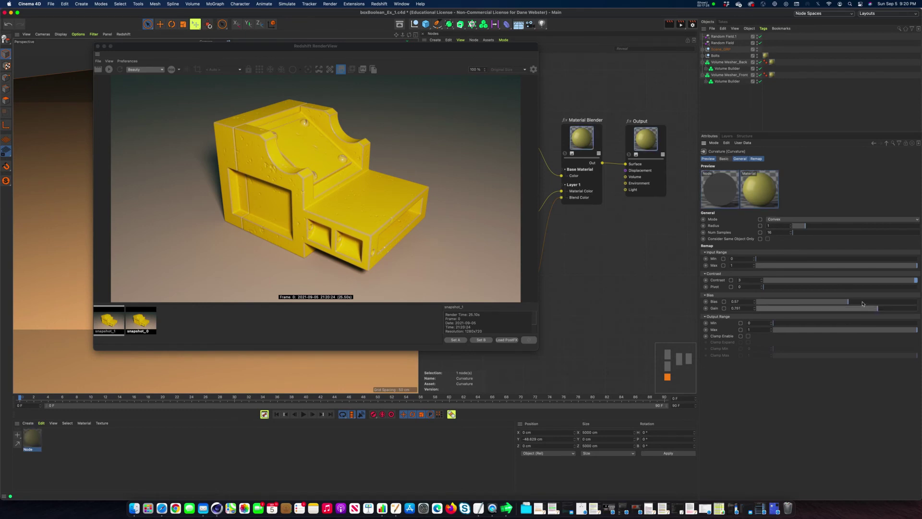
Step: Raise the Curvature node's Bias to about 0.66, then re-render the frame and snapshot the new result
{"action": "left_click", "coordinate": [862, 301]}
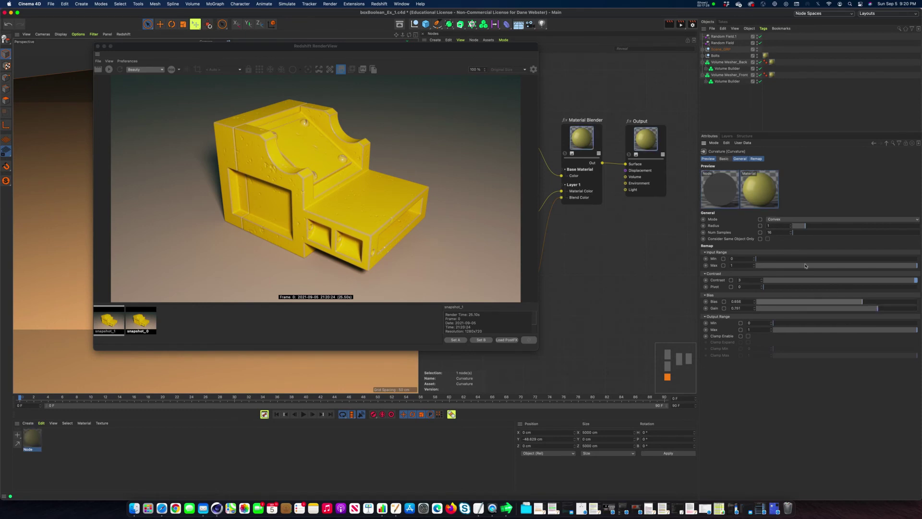
{"action": "left_click", "coordinate": [98, 70]}
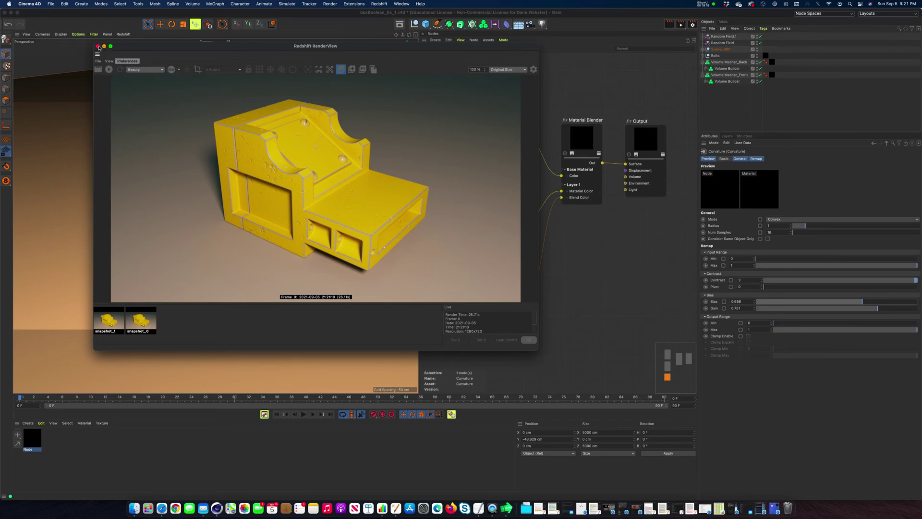
{"action": "left_click", "coordinate": [351, 70]}
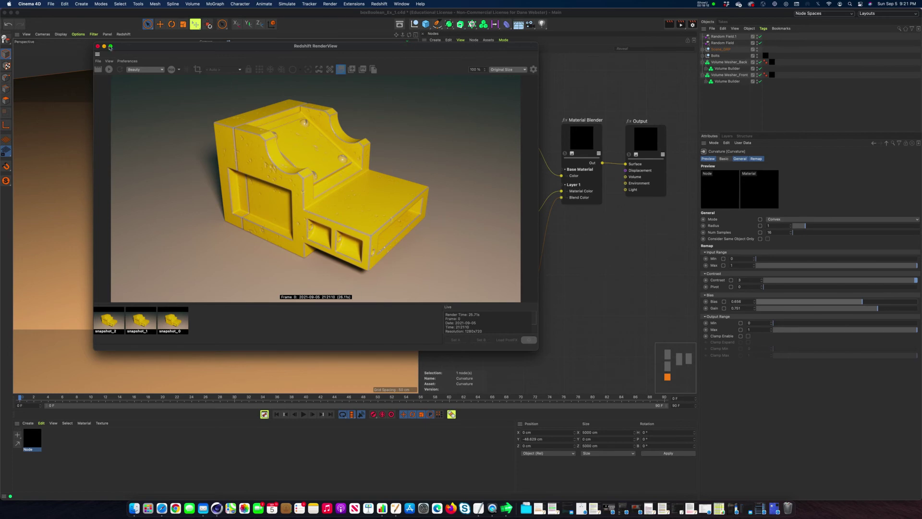
{"action": "left_click", "coordinate": [104, 46]}
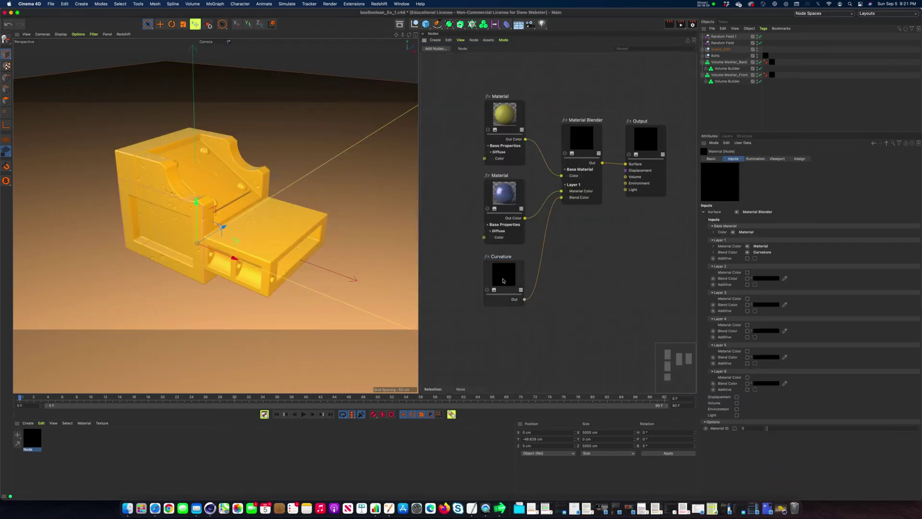
Step: Move both Material nodes and the Curvature node upward to free space beneath them in the node graph
{"action": "left_click_drag", "start_coordinate": [502, 280], "coordinate": [502, 273]}
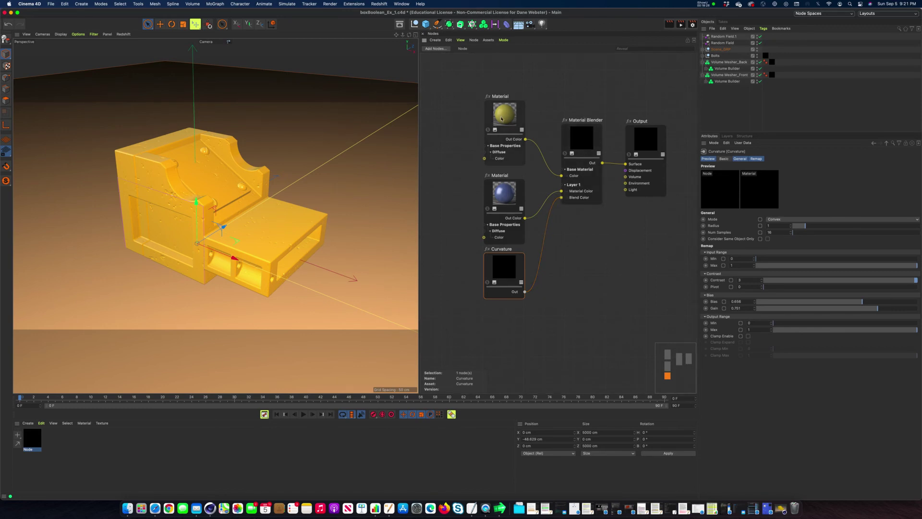
{"action": "left_click_drag", "start_coordinate": [501, 119], "coordinate": [499, 88]}
{"action": "left_click_drag", "start_coordinate": [503, 195], "coordinate": [501, 160]}
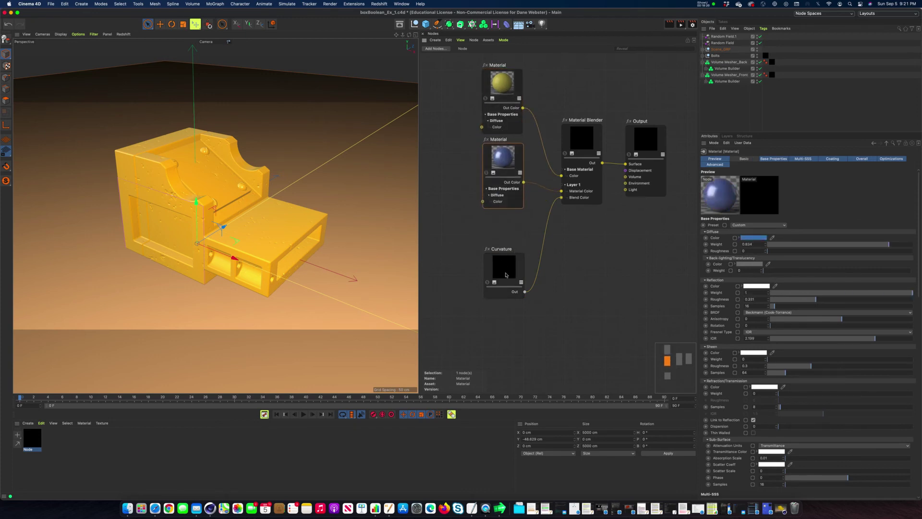
{"action": "left_click_drag", "start_coordinate": [506, 276], "coordinate": [506, 261]}
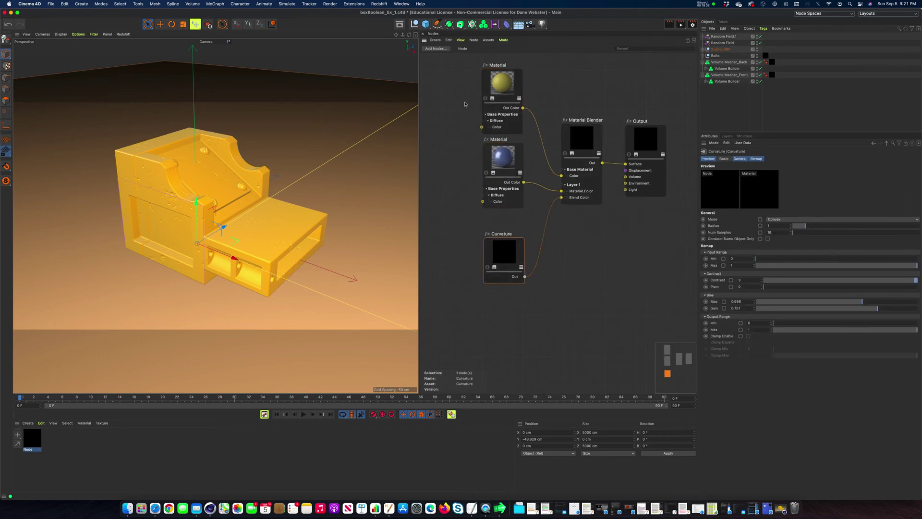
Step: Add a Maxon Noise node and place it directly below the Curvature node
{"action": "left_click", "coordinate": [435, 49]}
{"action": "type", "text": "blend"}
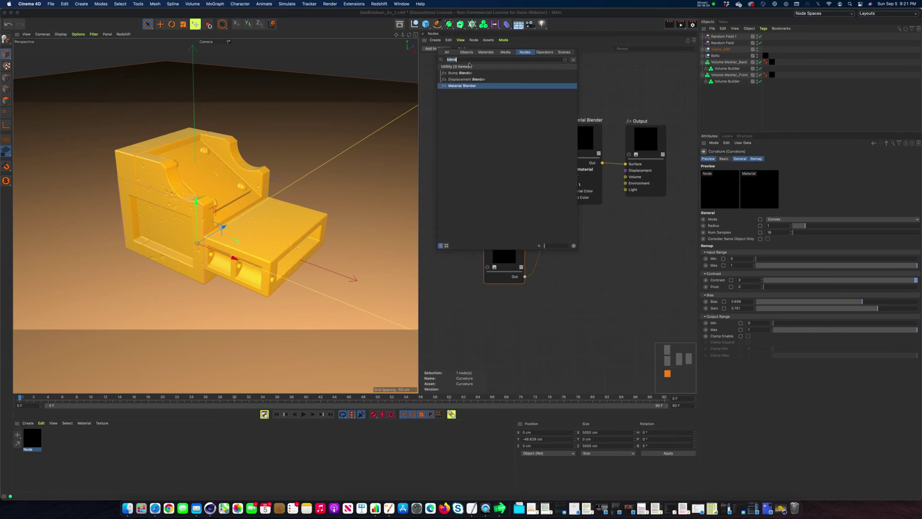
{"action": "type", "text": "noise"}
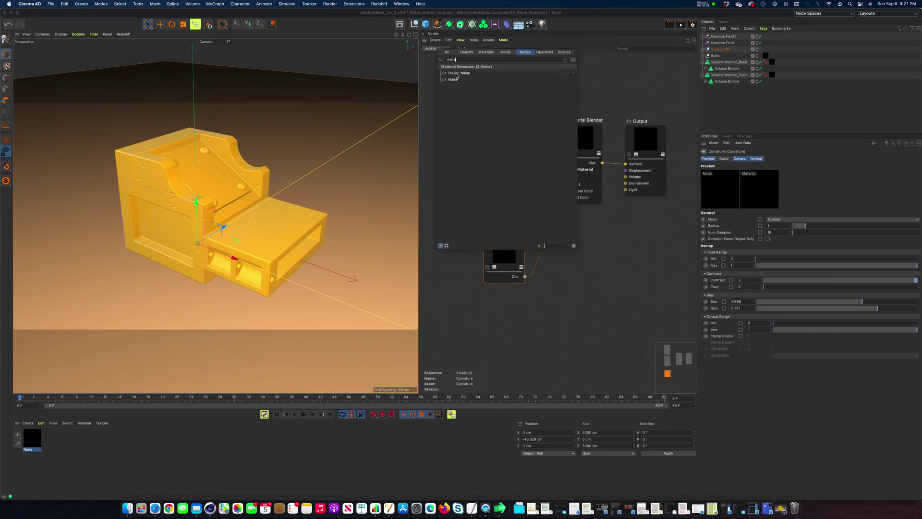
{"action": "left_click", "coordinate": [456, 76]}
{"action": "left_click_drag", "start_coordinate": [558, 223], "coordinate": [505, 317]}
{"action": "left_click", "coordinate": [497, 234]}
{"action": "left_click_drag", "start_coordinate": [497, 234], "coordinate": [496, 225]}
{"action": "left_click_drag", "start_coordinate": [504, 296], "coordinate": [502, 289]}
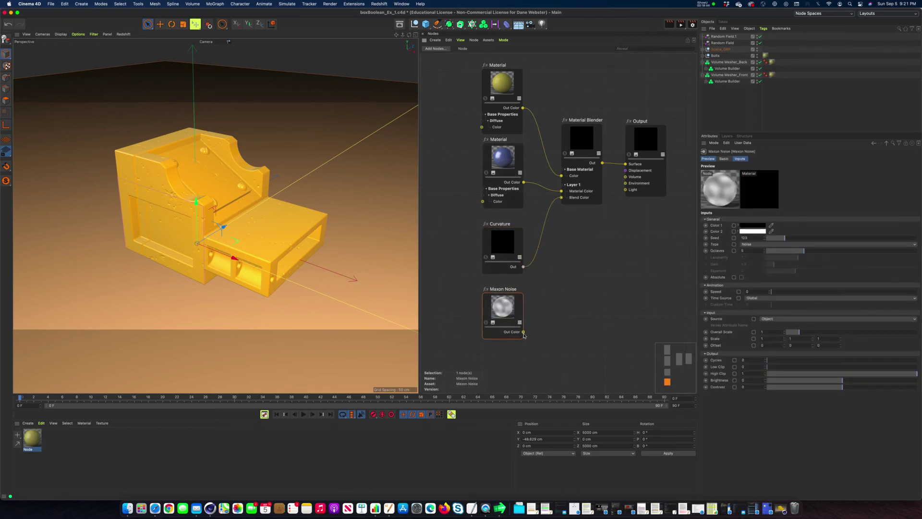
Step: Connect the Maxon Noise's Out Color to the Output's Surface and save the project
{"action": "left_click_drag", "start_coordinate": [523, 332], "coordinate": [625, 164]}
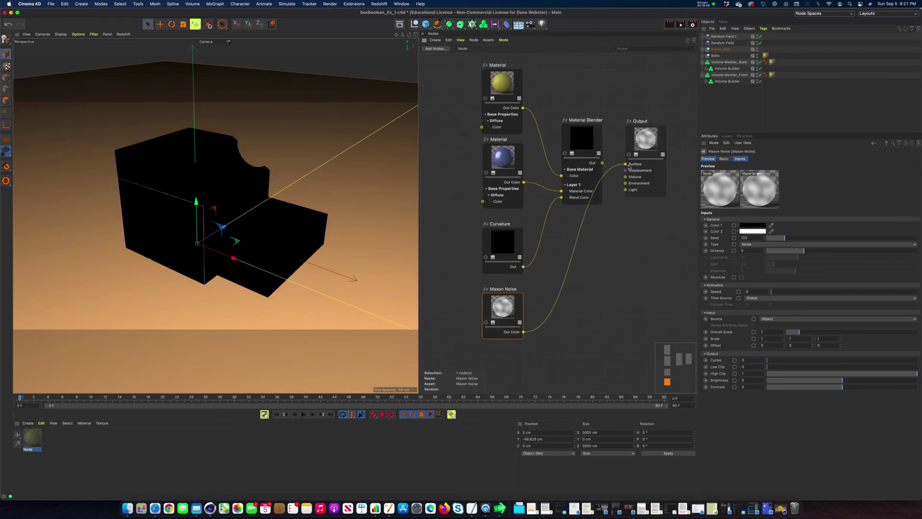
{"action": "left_click", "coordinate": [51, 4]}
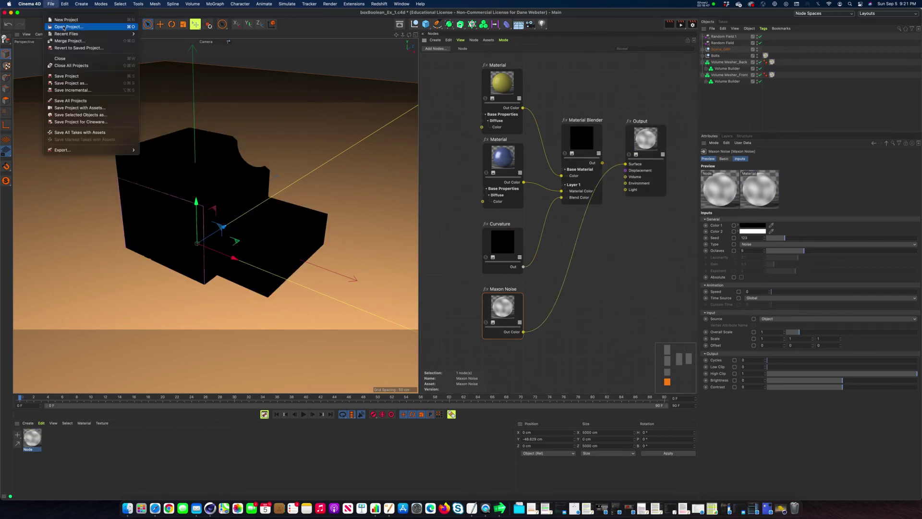
{"action": "left_click", "coordinate": [73, 75]}
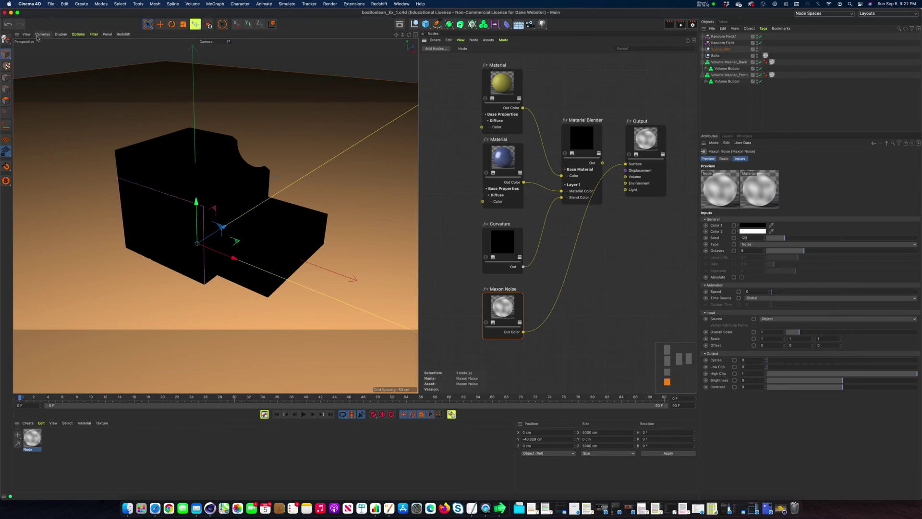
Step: Preview the noise pattern on the box model with the Redshift viewport IPR, and stop the render
{"action": "left_click", "coordinate": [125, 35]}
{"action": "left_click", "coordinate": [131, 44]}
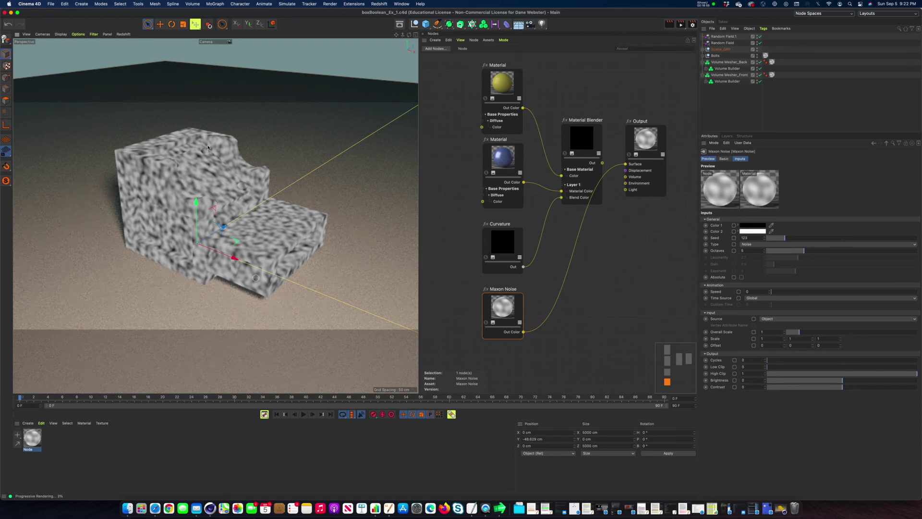
{"action": "left_click", "coordinate": [124, 35]}
{"action": "left_click", "coordinate": [132, 43]}
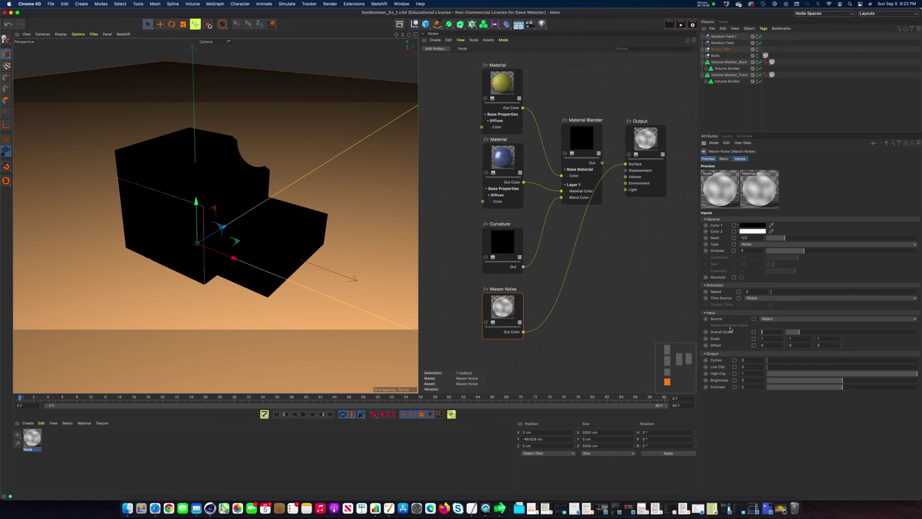
Step: Try the Maxon Noise with Overall Scale 3 and Contrast about 0.41, previewing it with the viewport IPR
{"action": "type", "text": "3"}
{"action": "key", "text": "Return"}
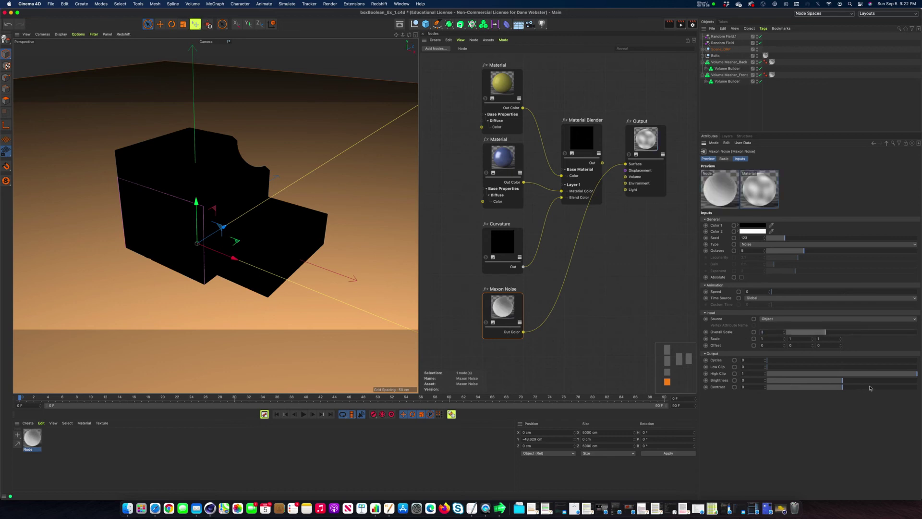
{"action": "left_click_drag", "start_coordinate": [828, 386], "coordinate": [874, 387]}
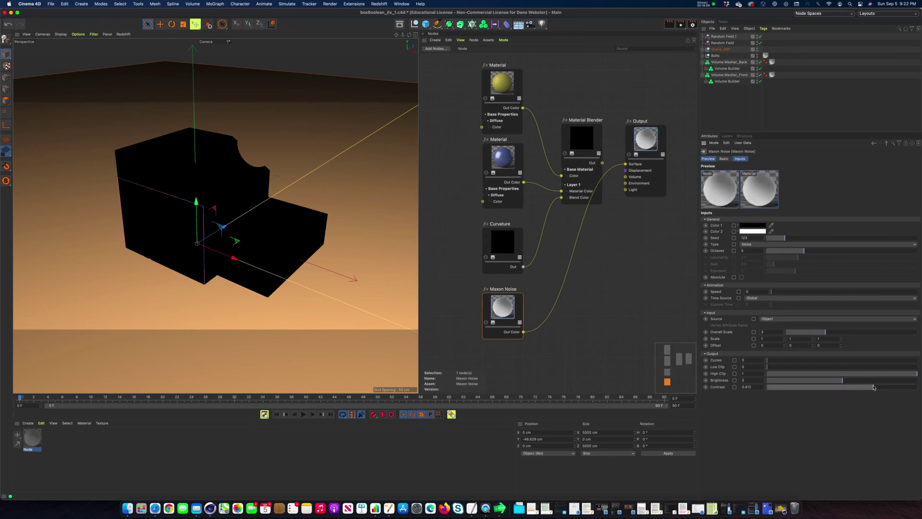
{"action": "left_click", "coordinate": [124, 35]}
{"action": "left_click", "coordinate": [126, 42]}
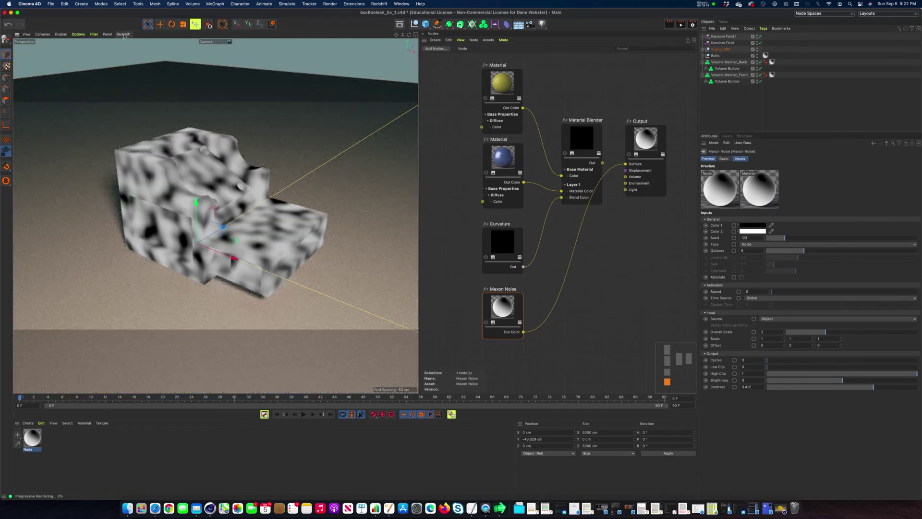
{"action": "left_click", "coordinate": [124, 34]}
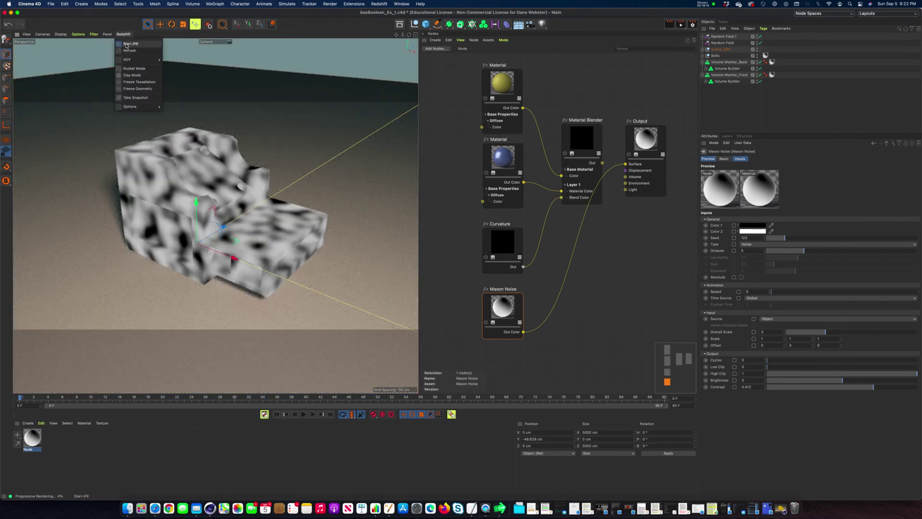
{"action": "left_click", "coordinate": [127, 44]}
Step: Raise the Maxon Noise's Contrast to about 0.65 and set its Overall Scale to 2
{"action": "left_click_drag", "start_coordinate": [873, 387], "coordinate": [891, 387]}
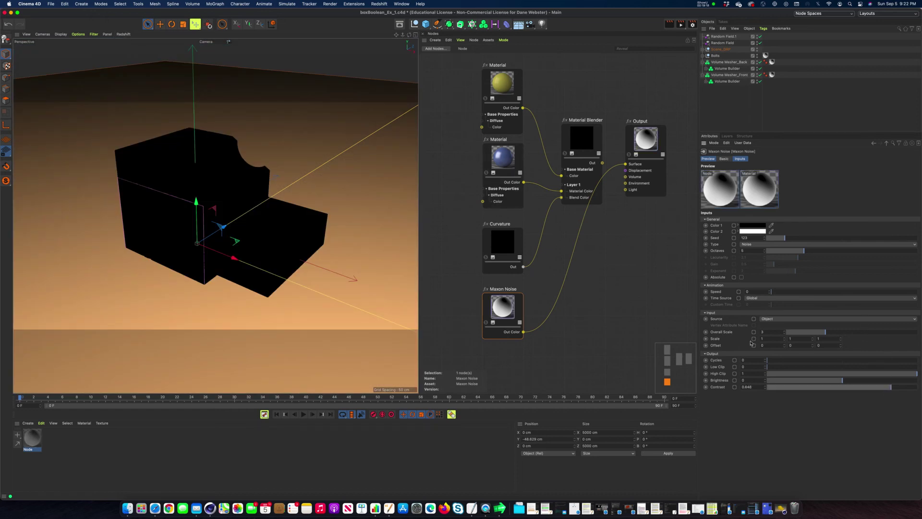
{"action": "left_click_drag", "start_coordinate": [764, 332], "coordinate": [750, 333]}
{"action": "type", "text": "2"}
{"action": "key", "text": "Return"}
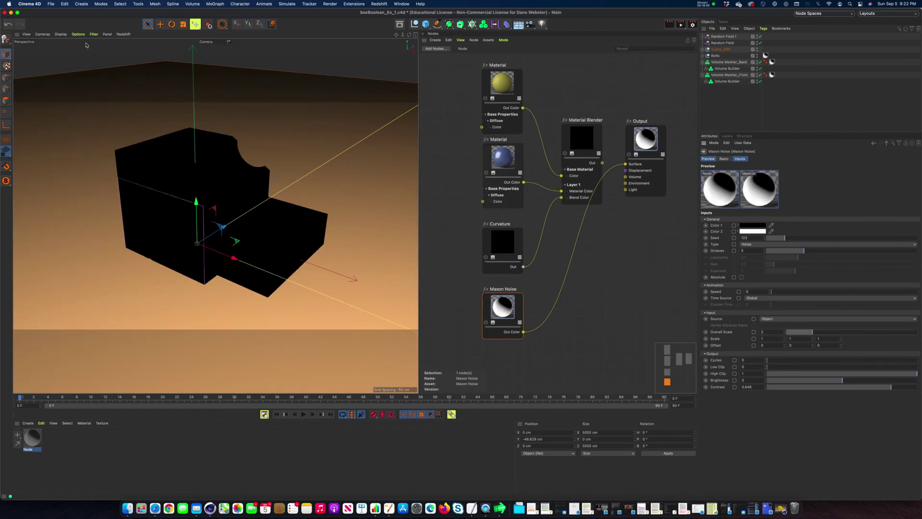
Step: Check the adjusted noise pattern on the model with the viewport IPR, and stop the render
{"action": "left_click", "coordinate": [123, 34]}
{"action": "left_click", "coordinate": [127, 44]}
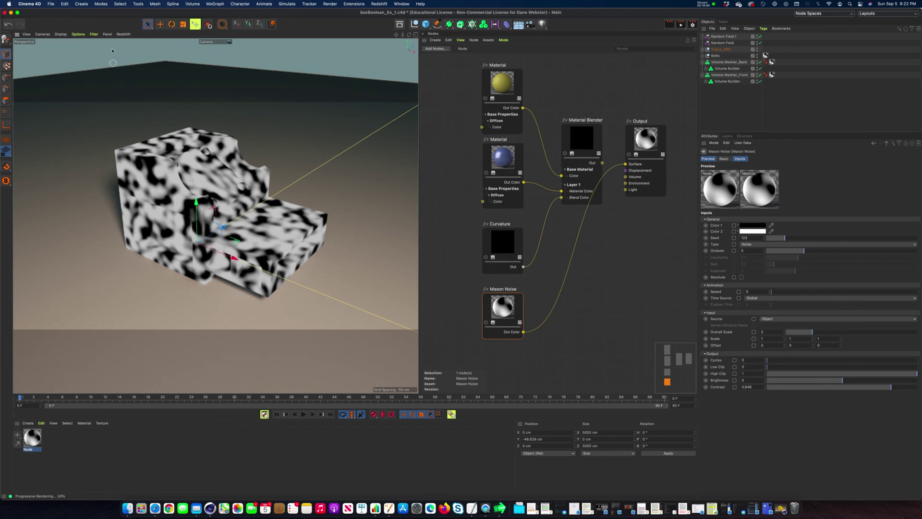
{"action": "left_click", "coordinate": [129, 35]}
{"action": "left_click", "coordinate": [131, 44]}
Step: Add a Color Layer node and place it below the Material Blender
{"action": "left_click", "coordinate": [573, 216]}
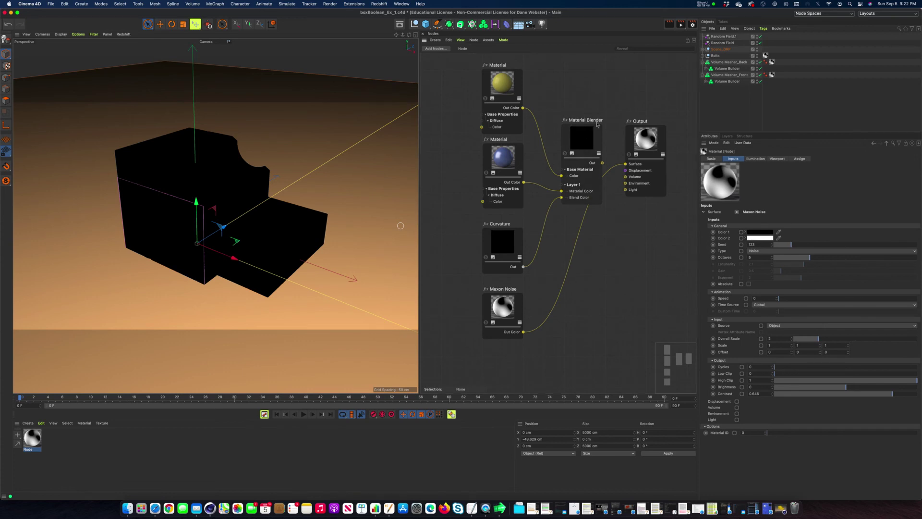
{"action": "left_click", "coordinate": [443, 50]}
{"action": "type", "text": "noise"}
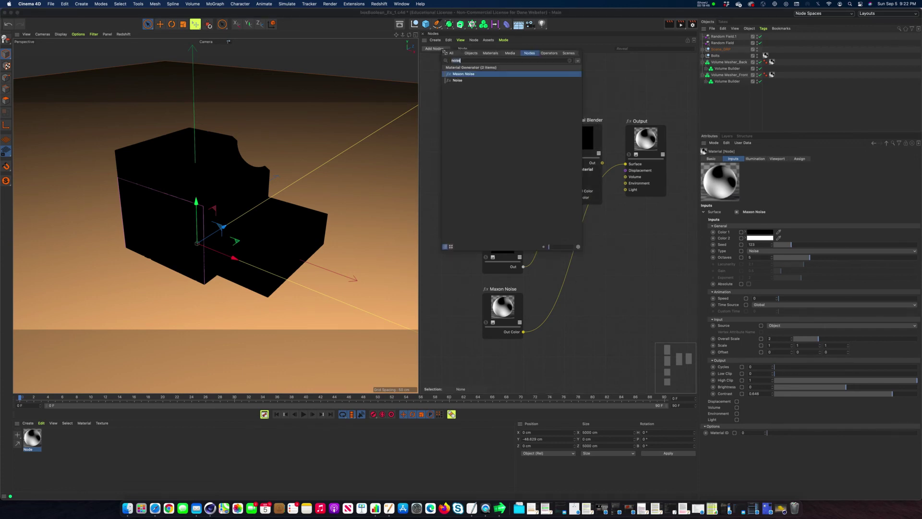
{"action": "type", "text": "layer"}
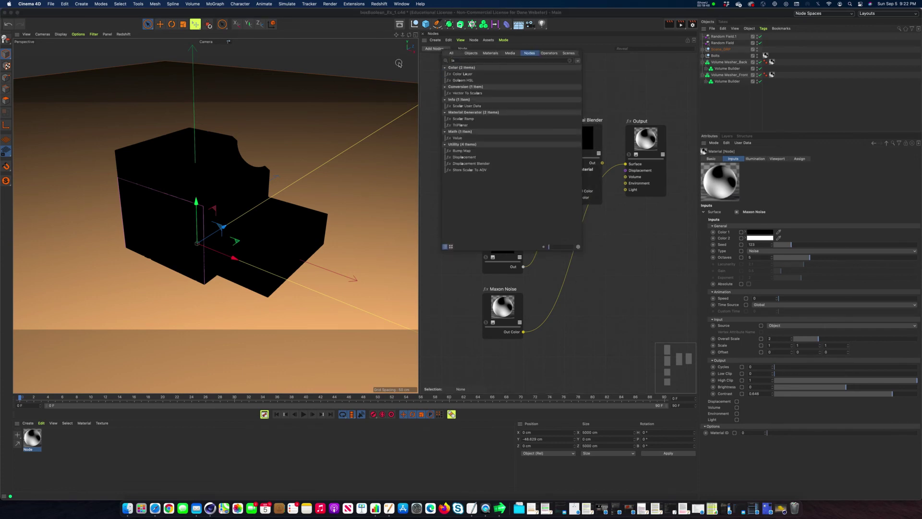
{"action": "left_click", "coordinate": [464, 75]}
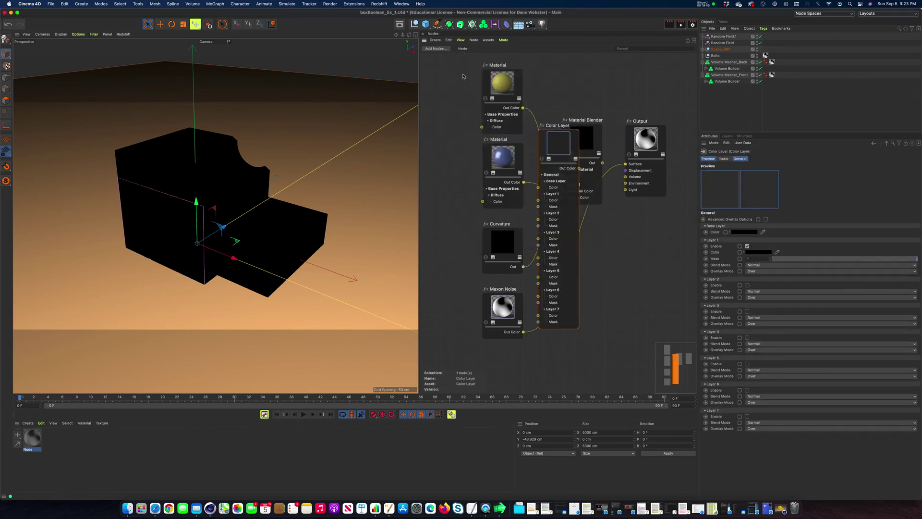
{"action": "left_click_drag", "start_coordinate": [568, 169], "coordinate": [585, 248]}
Step: Connect the Curvature's Out to the Color Layer's Base Layer Color and the Maxon Noise's Out Color to its Layer 1 Color
{"action": "left_click_drag", "start_coordinate": [524, 267], "coordinate": [563, 291]}
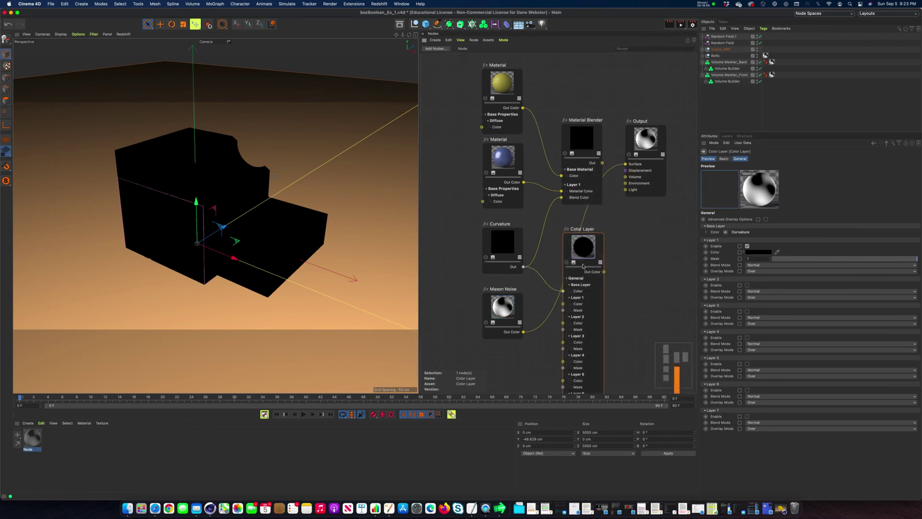
{"action": "left_click_drag", "start_coordinate": [589, 258], "coordinate": [588, 254]}
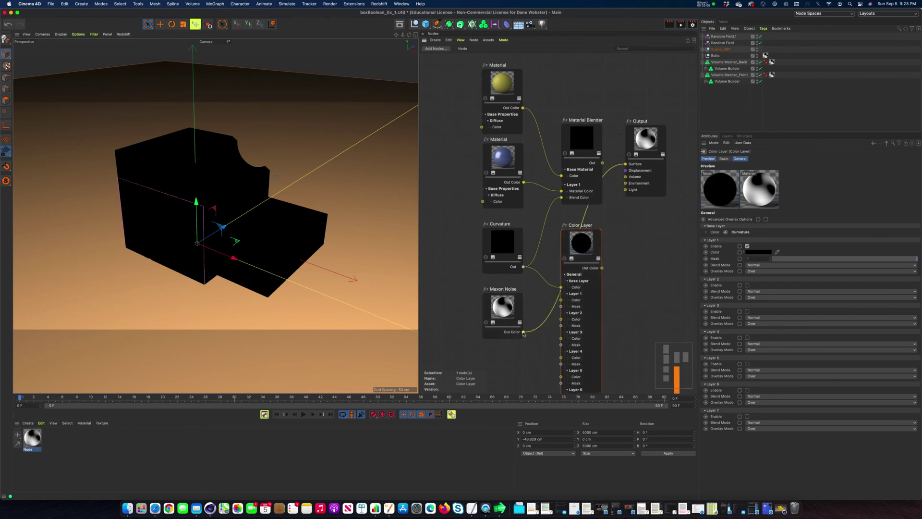
{"action": "left_click_drag", "start_coordinate": [523, 332], "coordinate": [561, 300]}
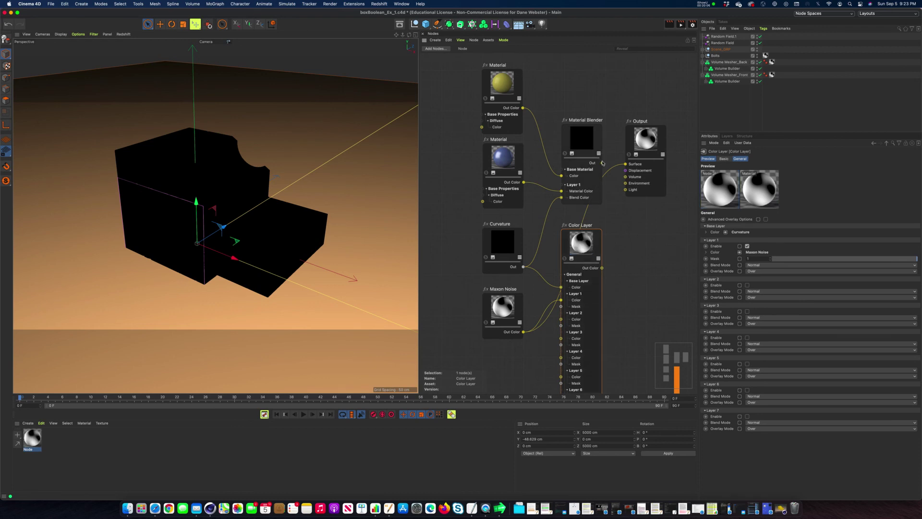
Step: Reconnect the Material Blender's Out to the Output's Surface and spread out the surrounding nodes in the graph
{"action": "left_click_drag", "start_coordinate": [603, 163], "coordinate": [625, 165]}
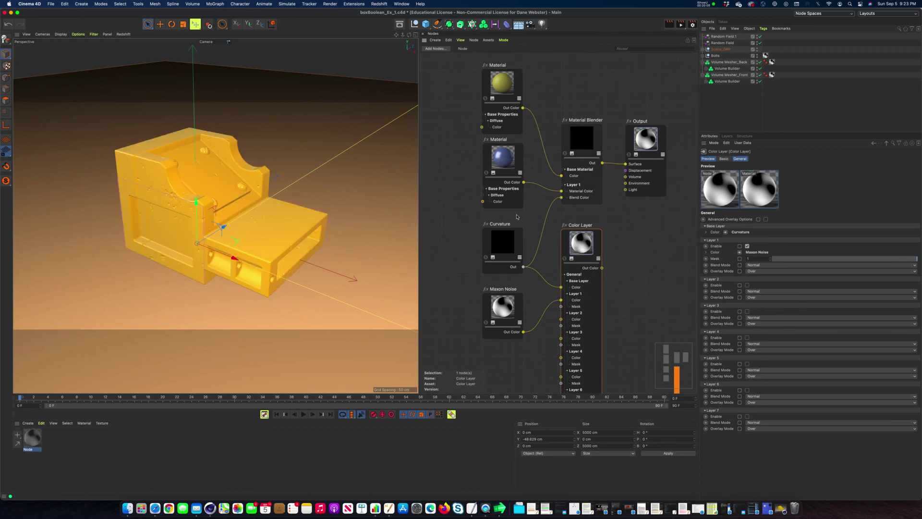
{"action": "left_click_drag", "start_coordinate": [502, 243], "coordinate": [469, 242]}
{"action": "left_click_drag", "start_coordinate": [469, 303], "coordinate": [465, 302]}
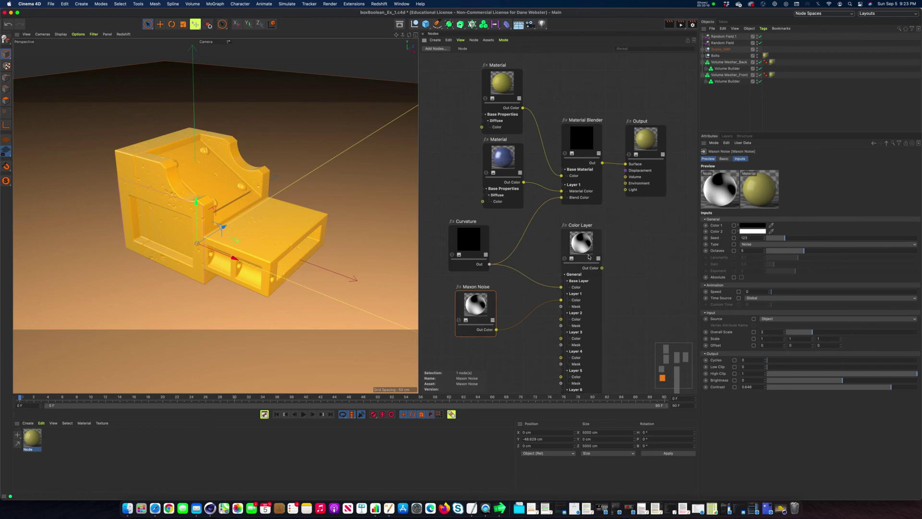
{"action": "left_click_drag", "start_coordinate": [589, 254], "coordinate": [564, 256]}
{"action": "left_click_drag", "start_coordinate": [595, 134], "coordinate": [615, 134]}
{"action": "left_click_drag", "start_coordinate": [552, 246], "coordinate": [552, 238]}
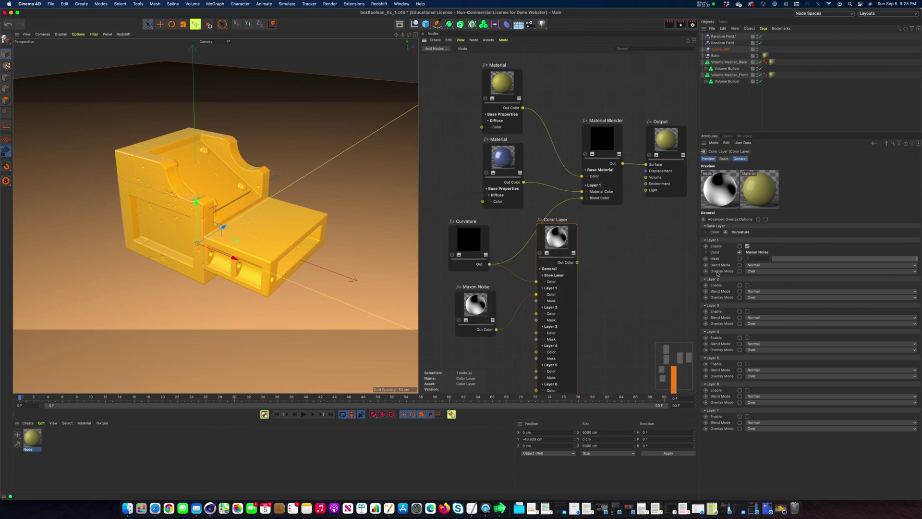
Step: Set the Color Layer's Layer 1 Blend Mode to Multiply and connect its Out Color to the Material Blender's Layer 1 Blend Color
{"action": "left_click", "coordinate": [757, 267]}
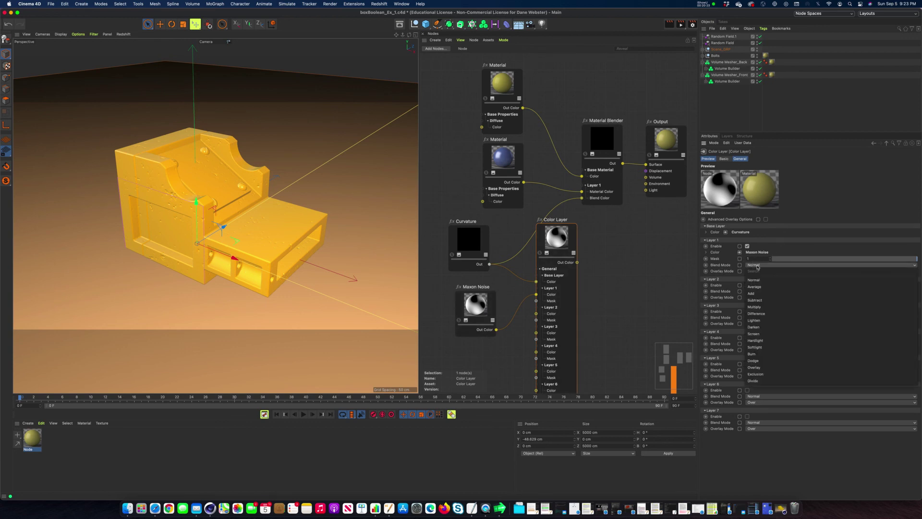
{"action": "left_click", "coordinate": [764, 307]}
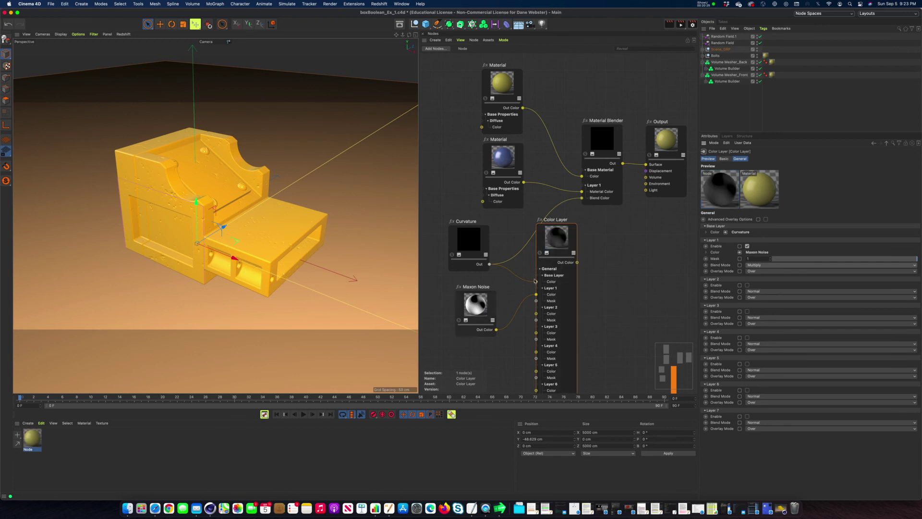
{"action": "left_click_drag", "start_coordinate": [562, 241], "coordinate": [582, 198]}
{"action": "left_click_drag", "start_coordinate": [516, 305], "coordinate": [471, 298]}
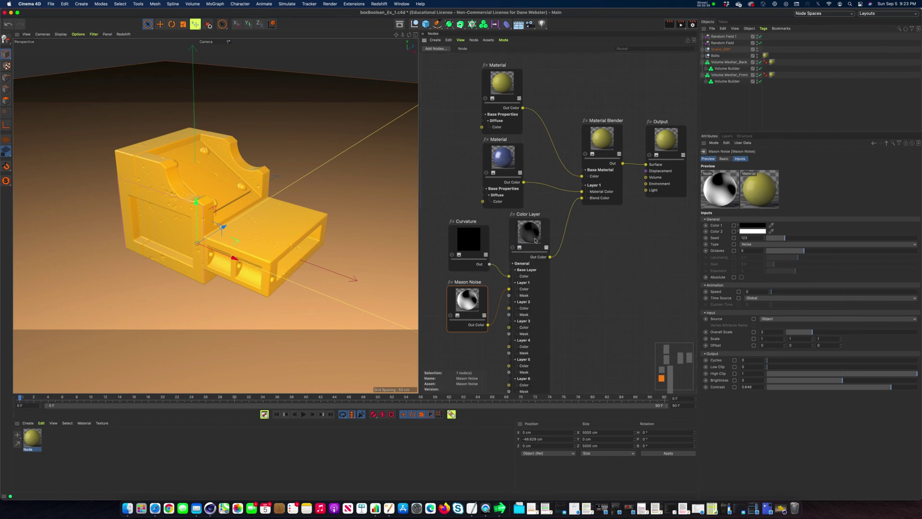
Step: Collapse the Color Layer node to its connected ports only and place it between the Curvature and Maxon Noise nodes and the Material Blender
{"action": "left_click", "coordinate": [546, 248]}
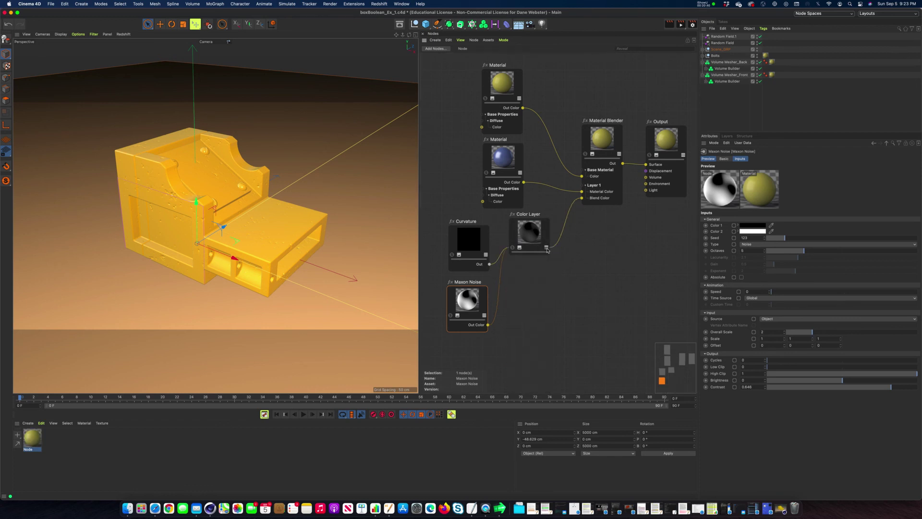
{"action": "left_click", "coordinate": [546, 248]}
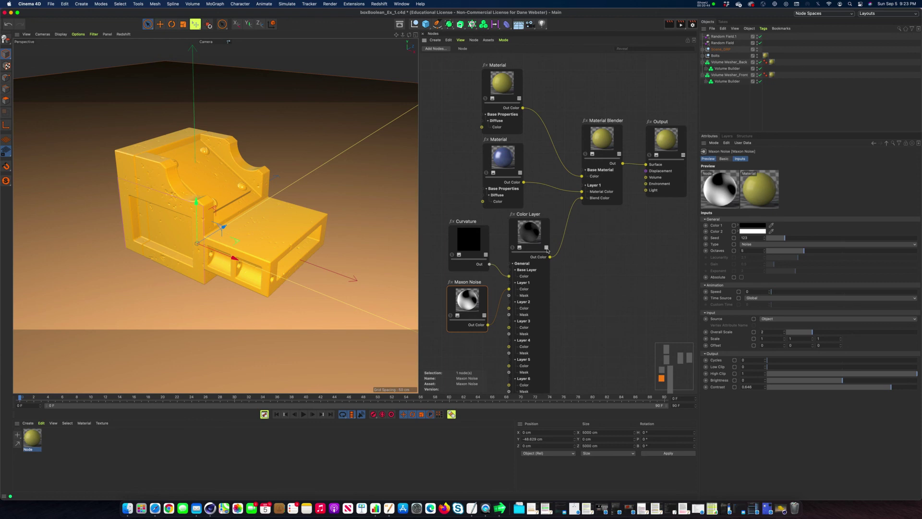
{"action": "left_click", "coordinate": [546, 248]}
{"action": "left_click", "coordinate": [533, 290]}
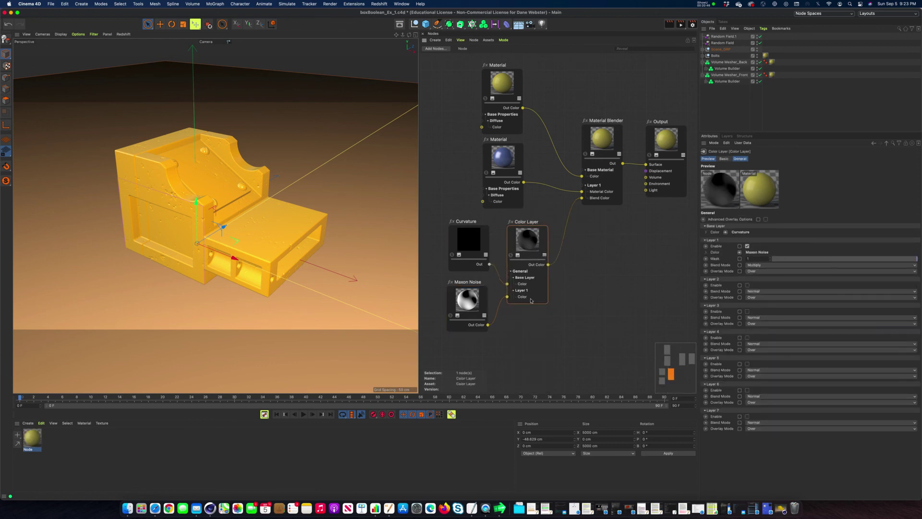
{"action": "left_click_drag", "start_coordinate": [520, 249], "coordinate": [526, 253]}
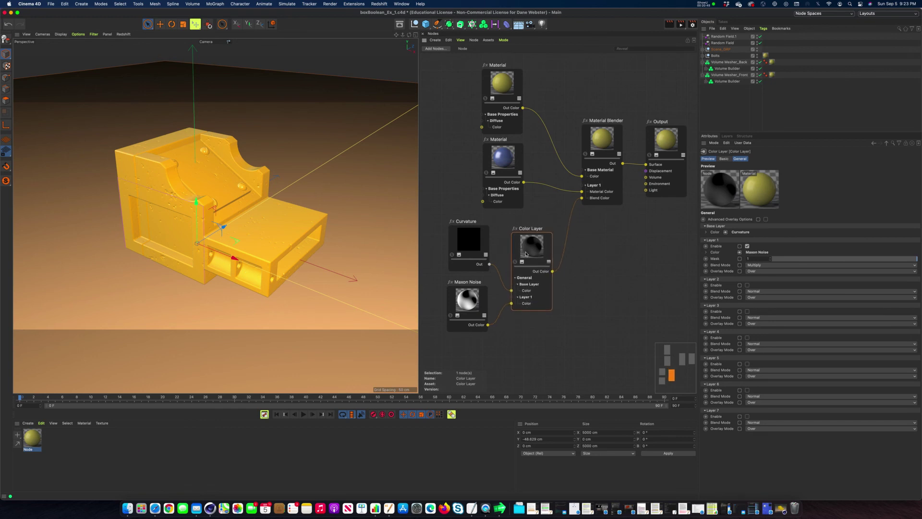
Step: Select the Curvature node and render the updated material in the Redshift RenderView
{"action": "left_click", "coordinate": [459, 252]}
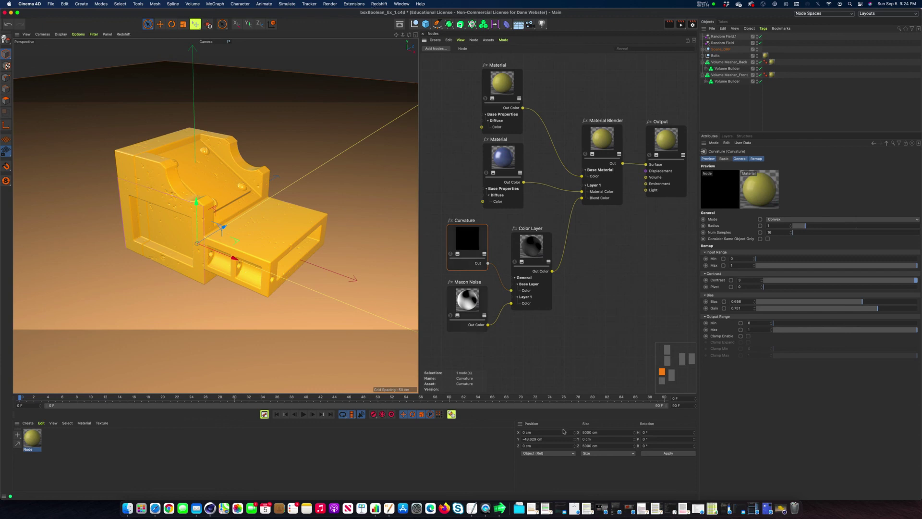
{"action": "left_click", "coordinate": [780, 508]}
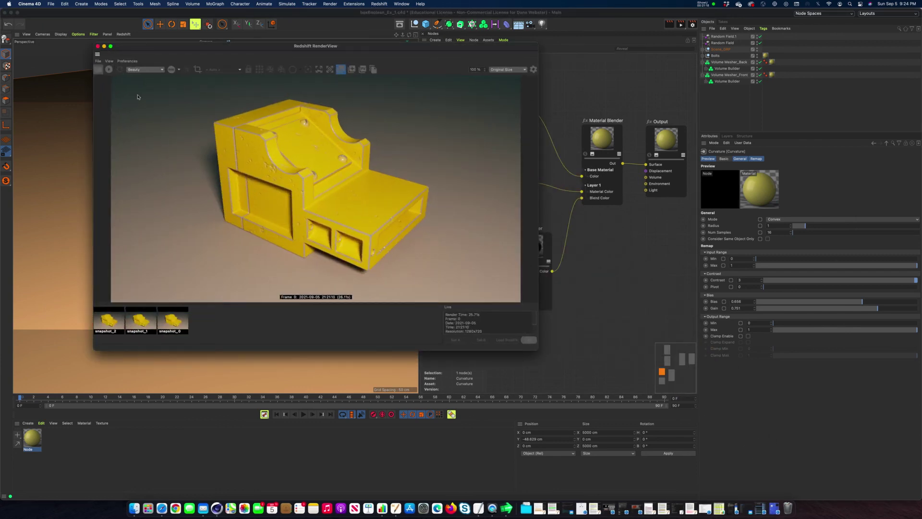
{"action": "left_click", "coordinate": [98, 70]}
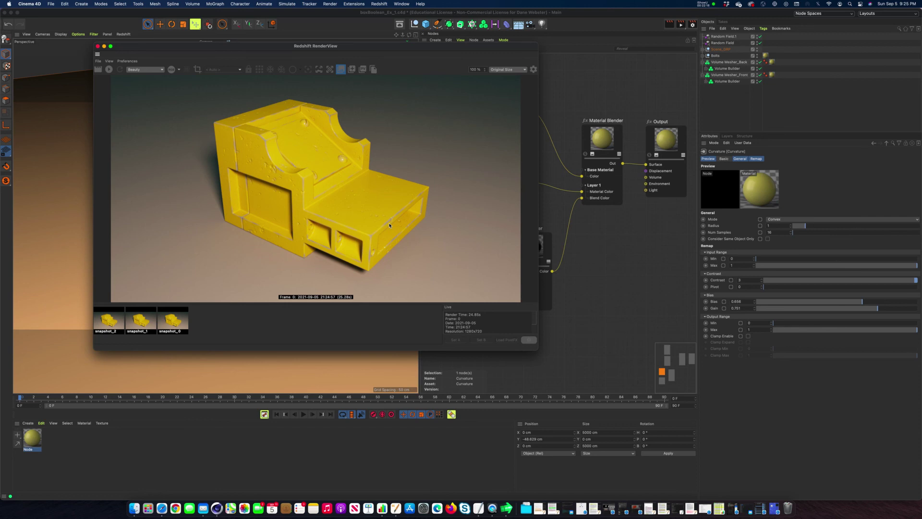
Step: Compare the edge wear in snapshot_0, snapshot_1 and snapshot_2, and return to the live render
{"action": "left_click", "coordinate": [172, 322]}
{"action": "left_click", "coordinate": [149, 323]}
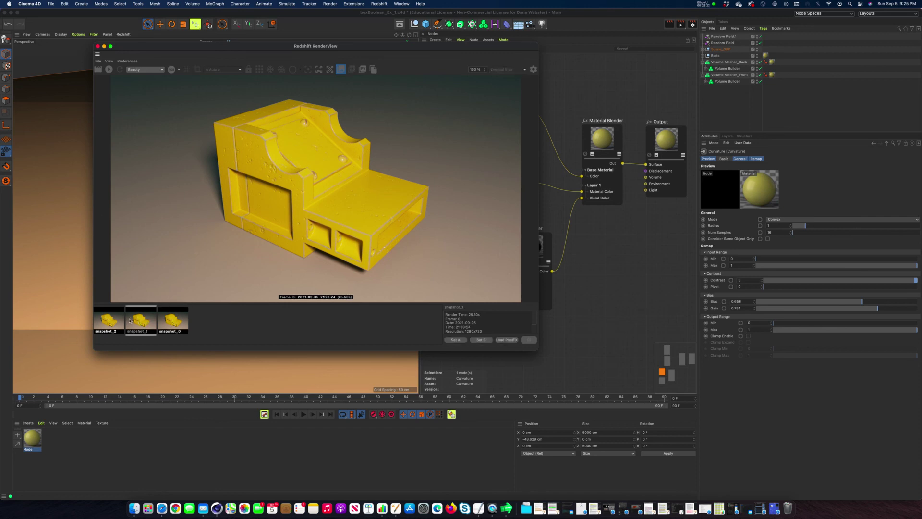
{"action": "left_click", "coordinate": [110, 322]}
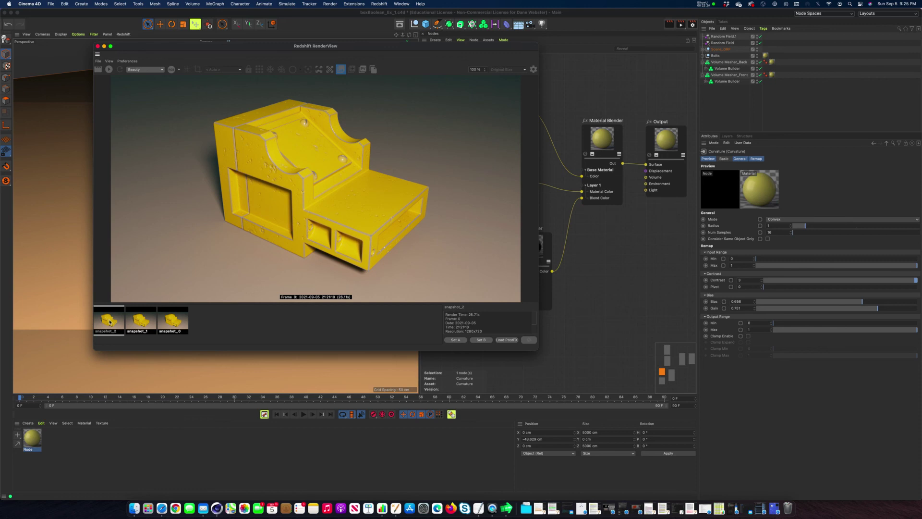
{"action": "left_click", "coordinate": [150, 328]}
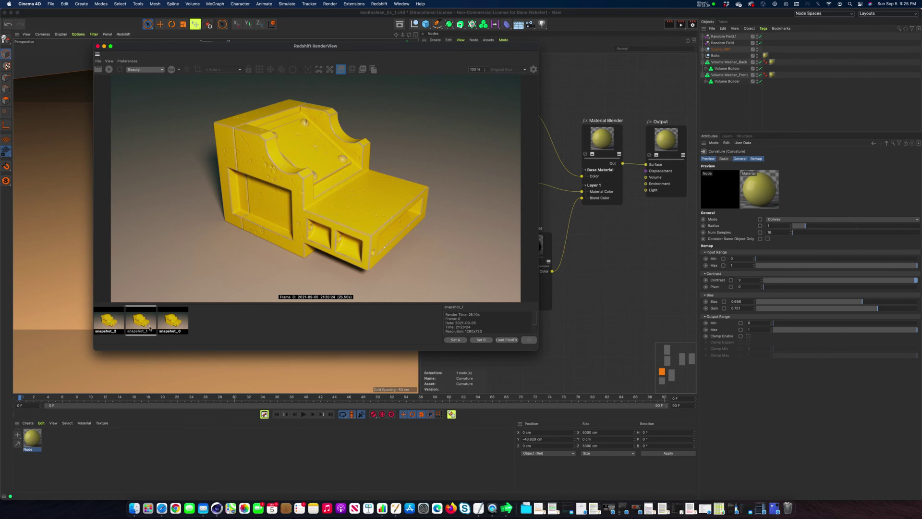
{"action": "left_click", "coordinate": [212, 325]}
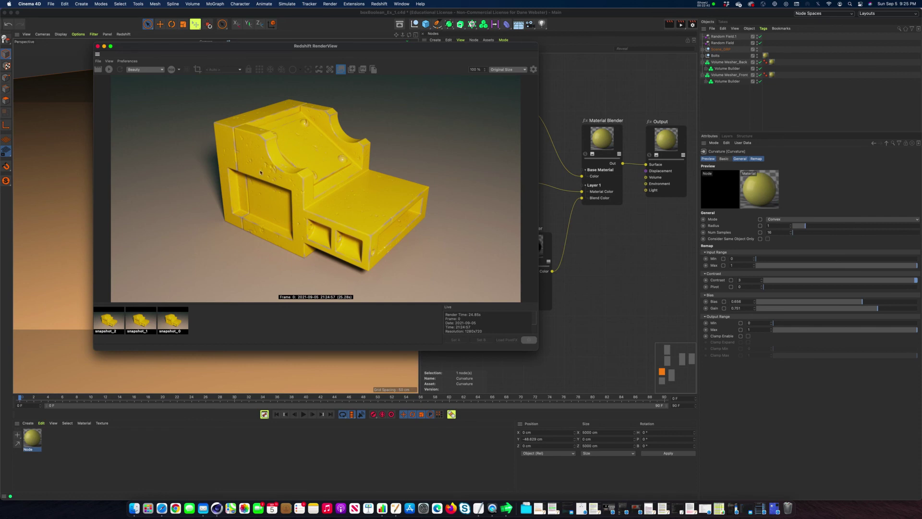
{"action": "left_click", "coordinate": [702, 6]}
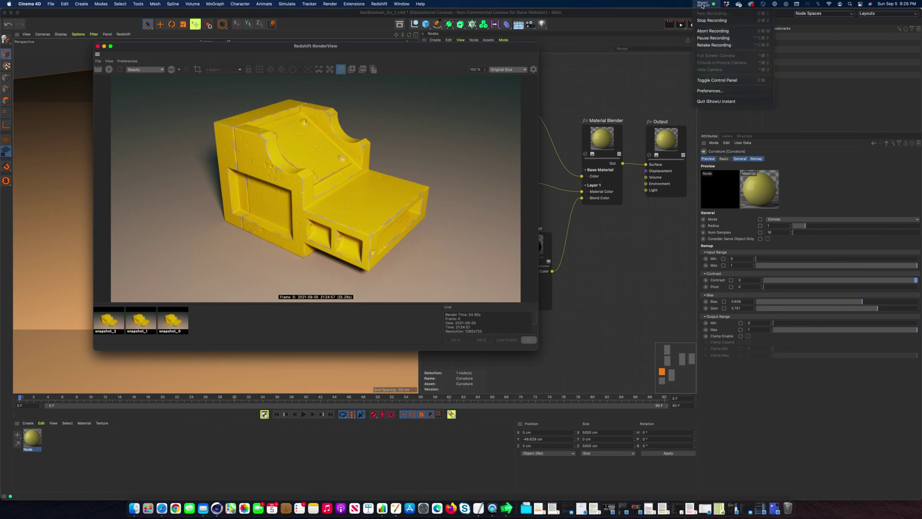